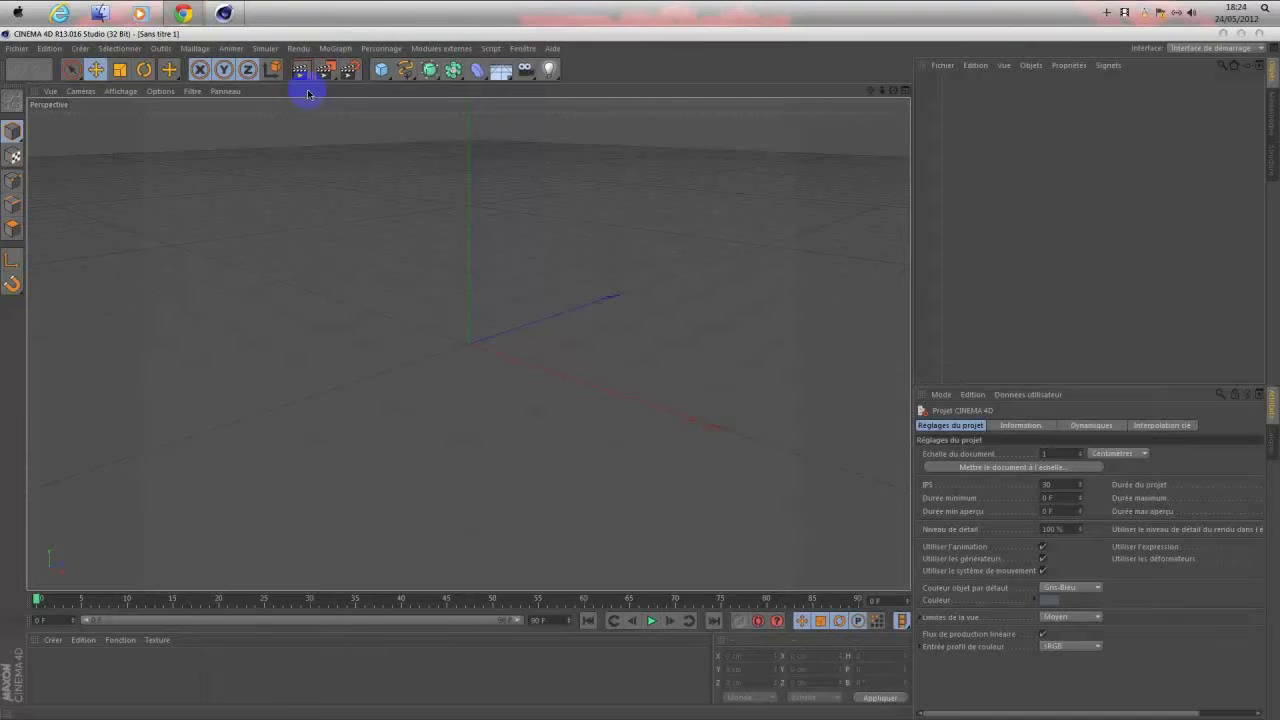
Step: Set the render to the HDV/HDTV 720 29.97 preset (1280×720), rendering all frames 0–90
click(551, 51)
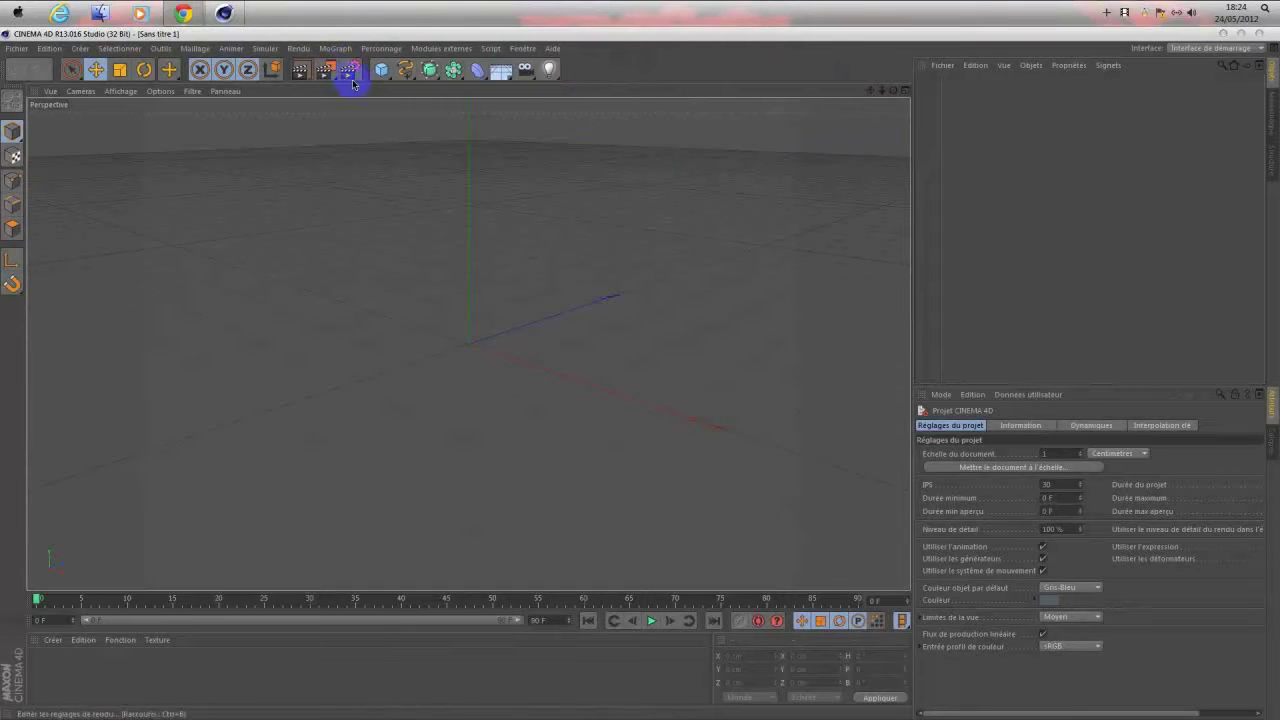
drag(882, 91, 637, 374)
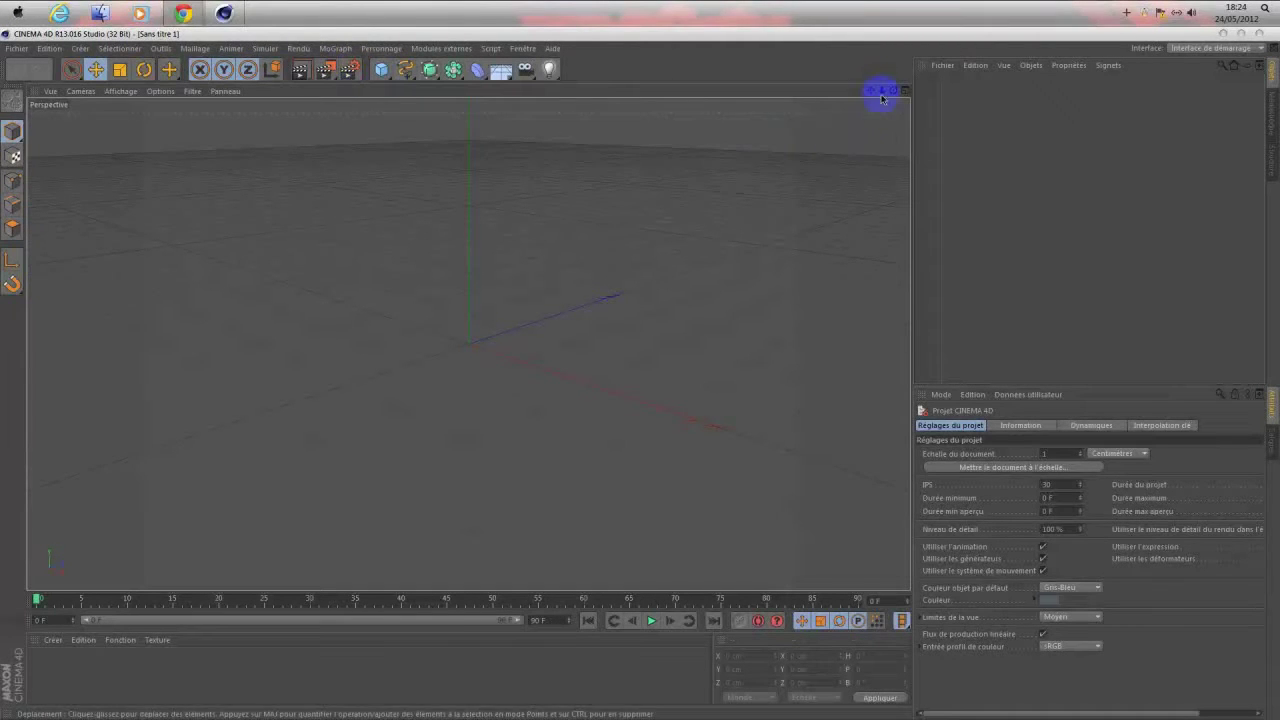
click(350, 69)
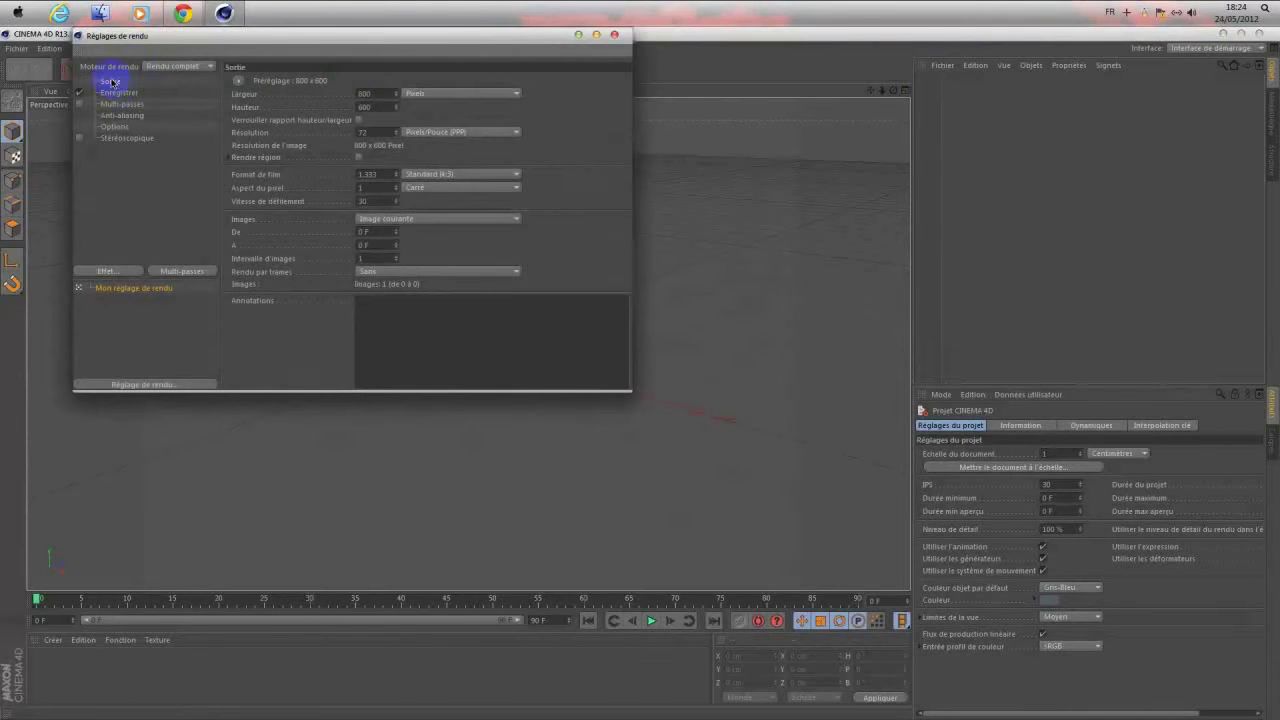
click(238, 82)
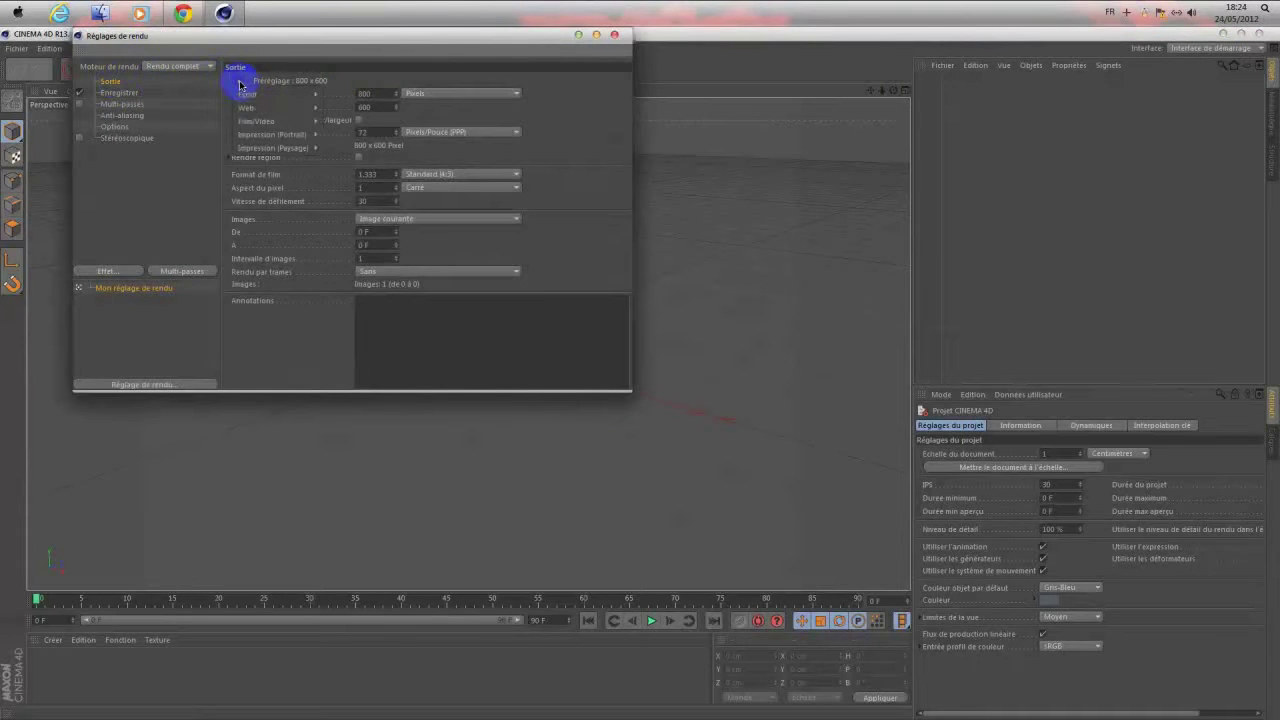
drag(289, 93, 284, 125)
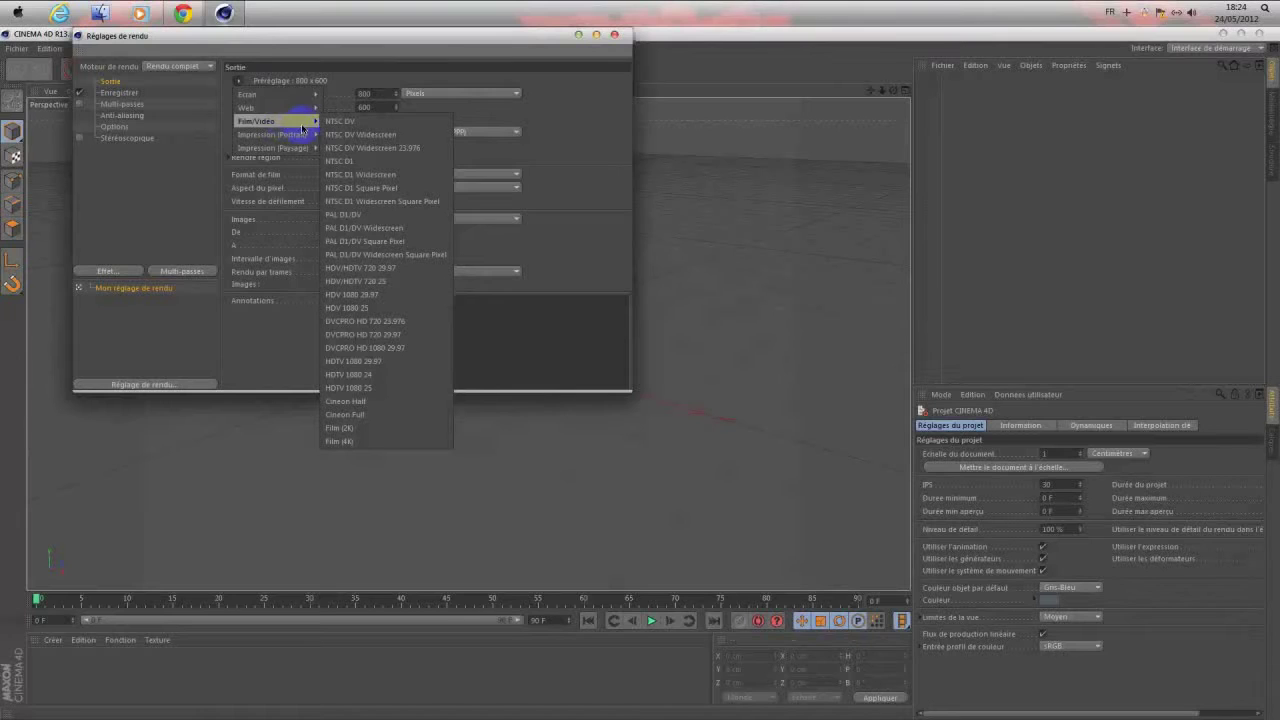
click(397, 275)
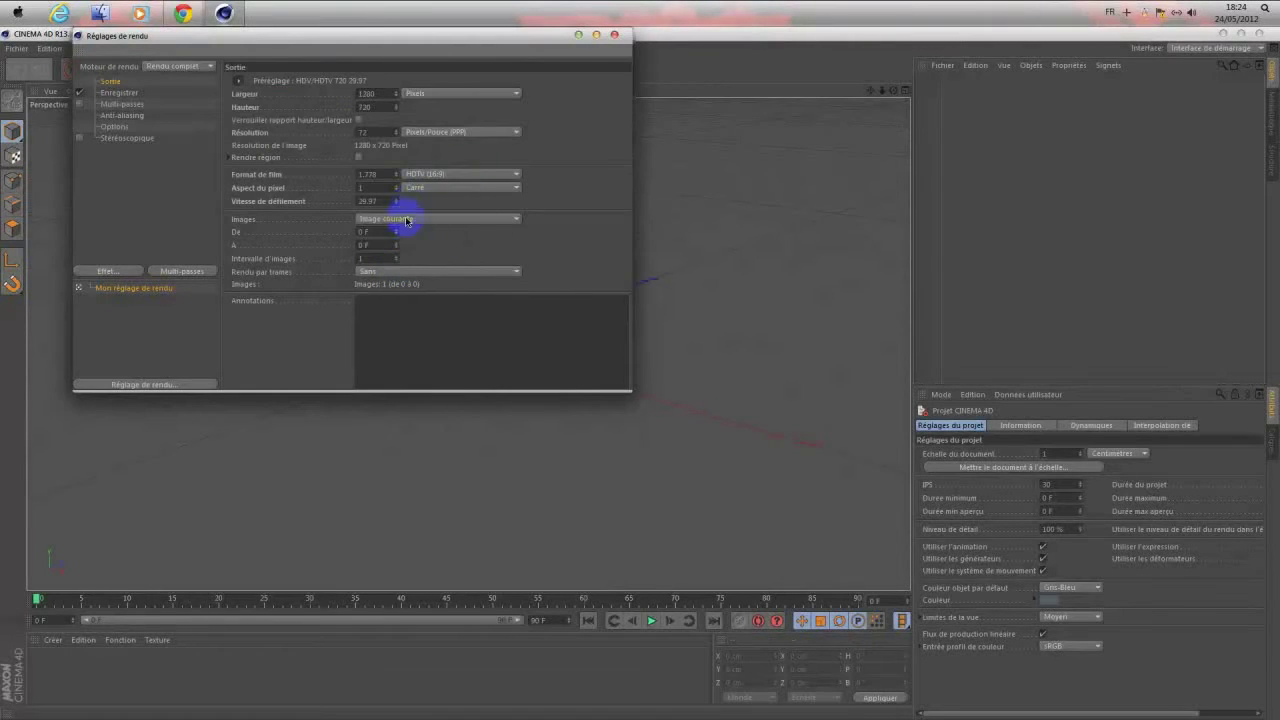
click(407, 221)
click(432, 259)
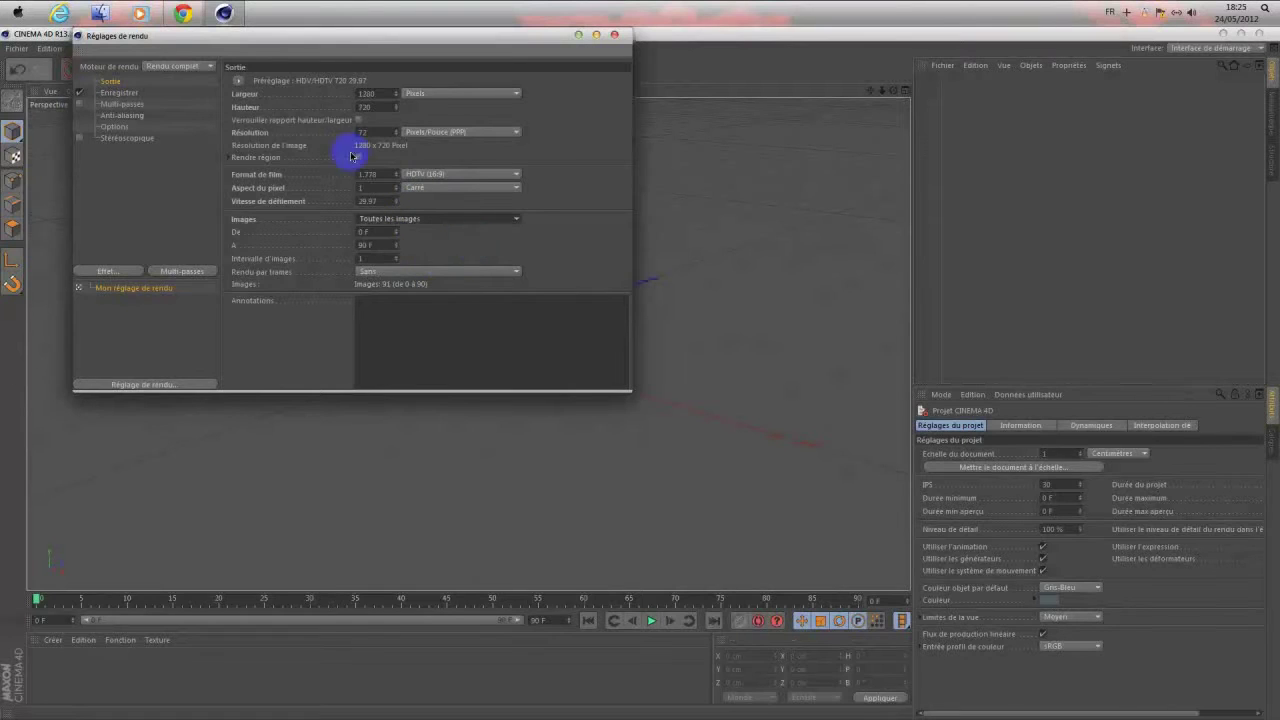
Step: Set the saved render output format to Film AVI
click(118, 93)
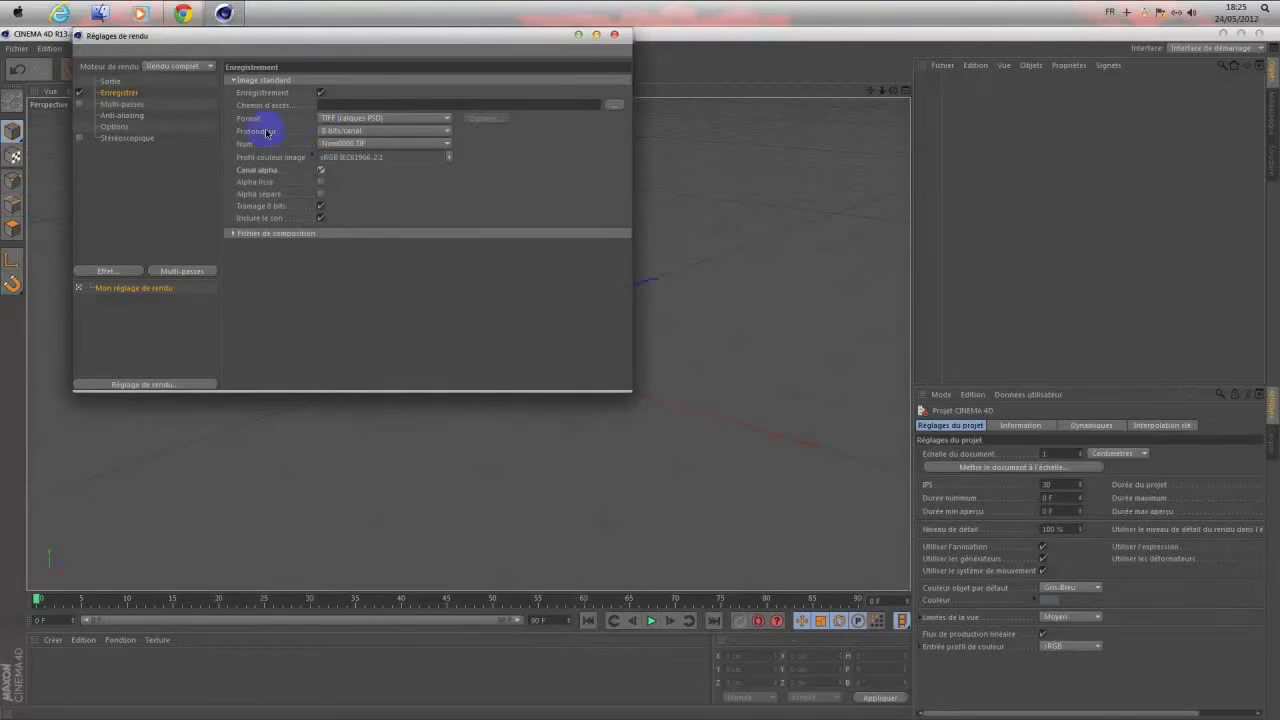
click(445, 117)
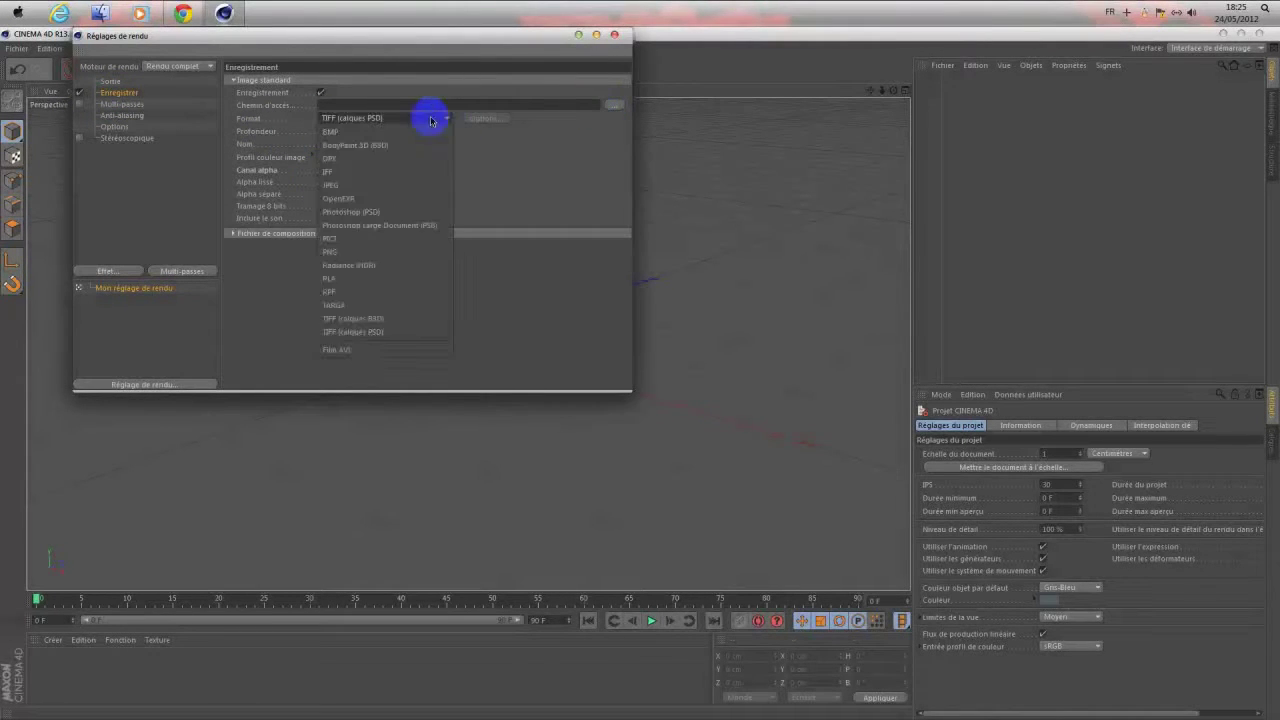
click(345, 330)
click(614, 106)
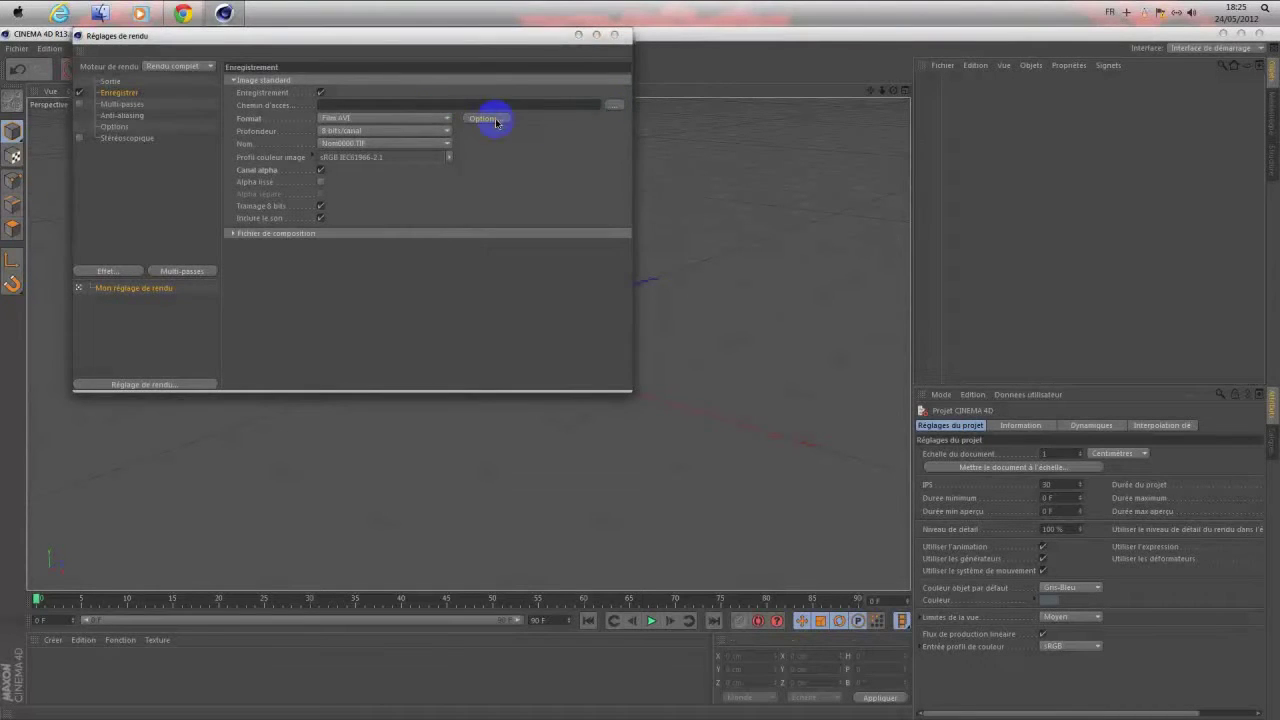
Step: Save the render output as 'intro tutoriel' in the Desktop's Intro Cinema 4D folder
click(120, 129)
click(168, 132)
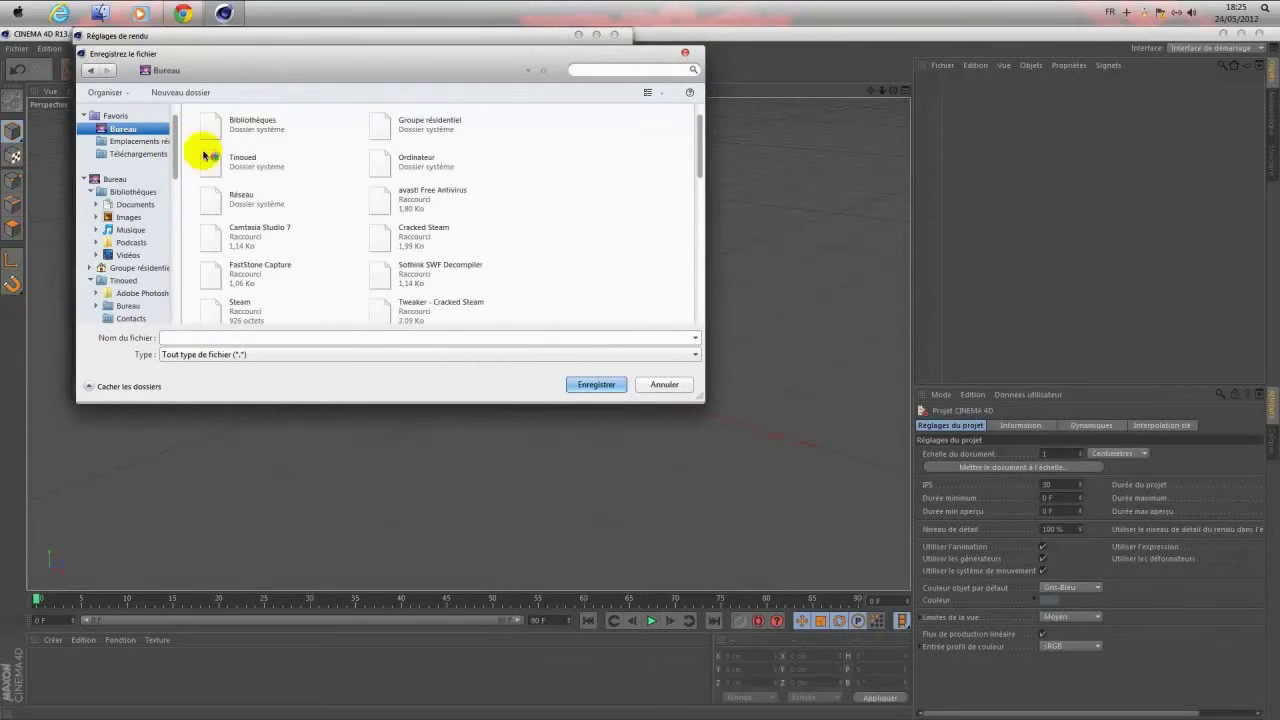
mouse_move(699, 140)
mouse_down()
mouse_move(698, 300)
mouse_move(694, 206)
mouse_up()
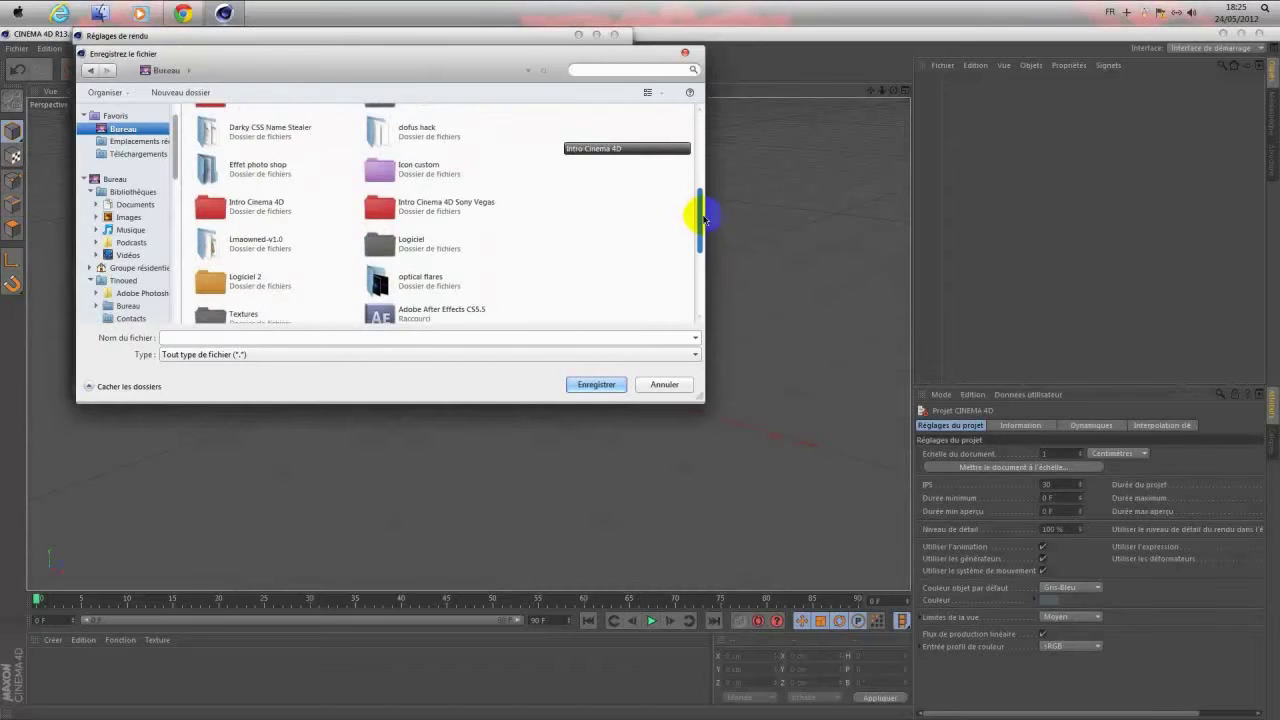
click(322, 209)
double_click(322, 209)
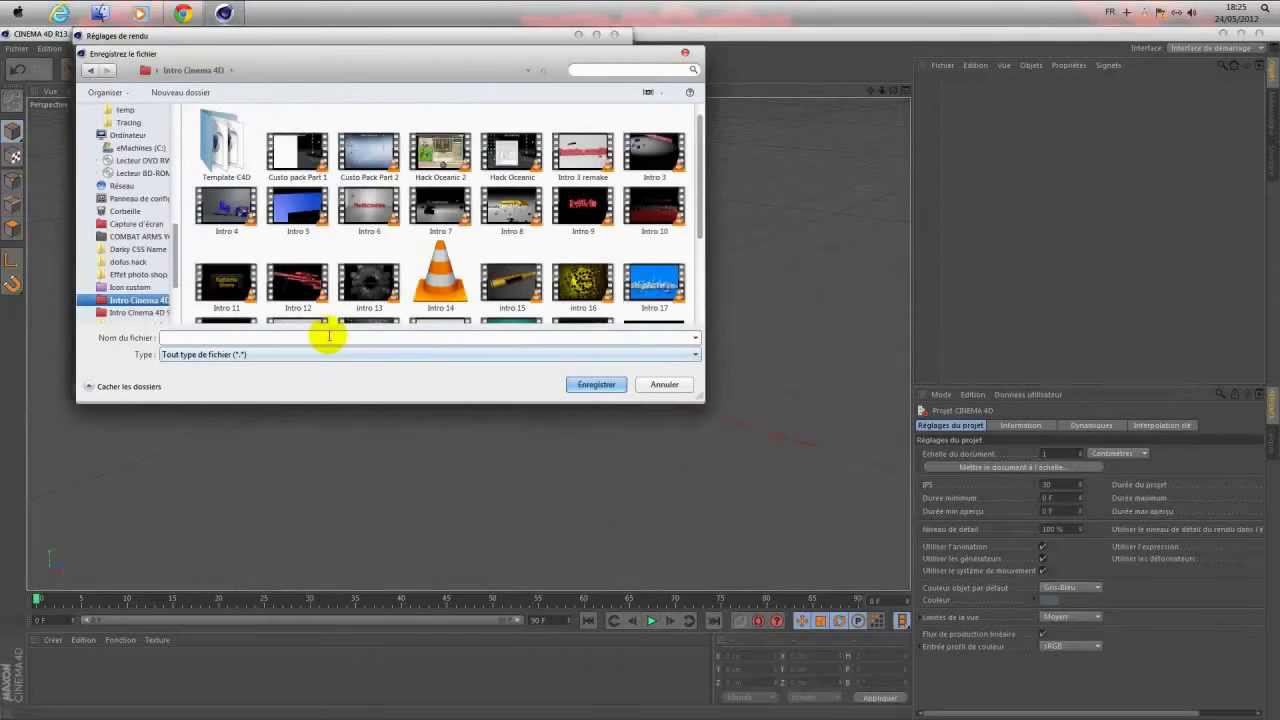
text(intro )
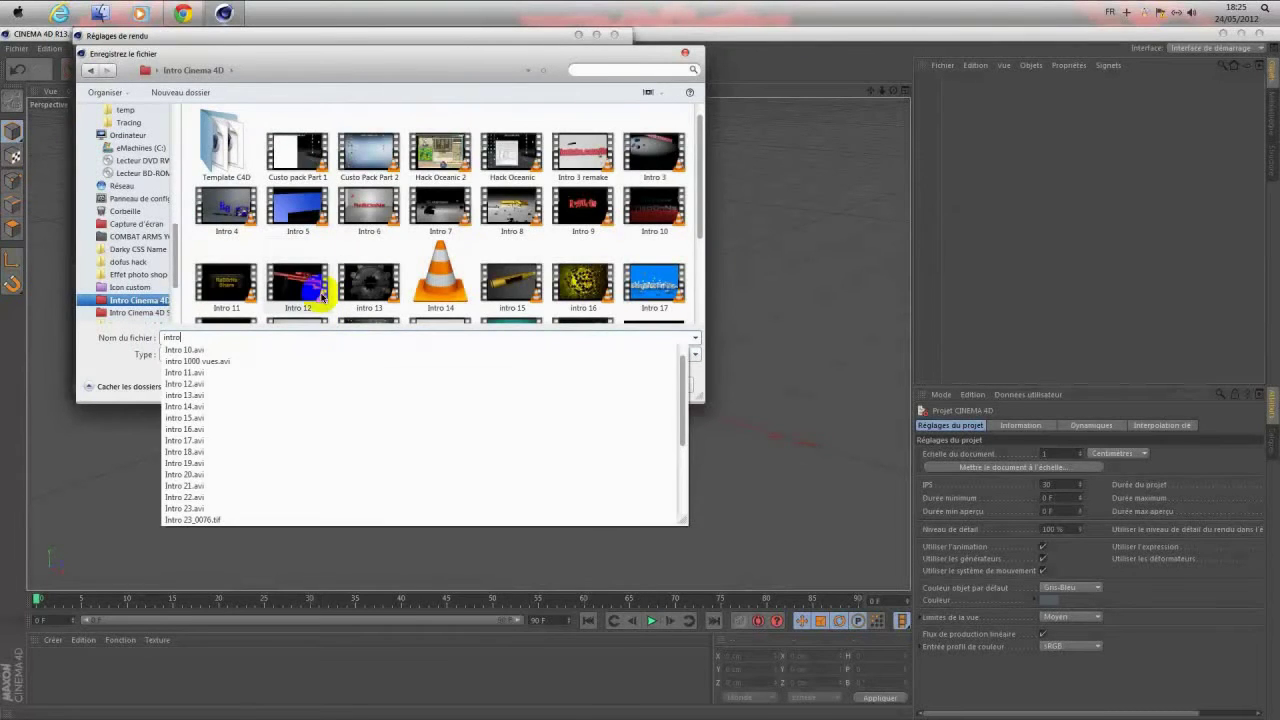
text(tutoriel)
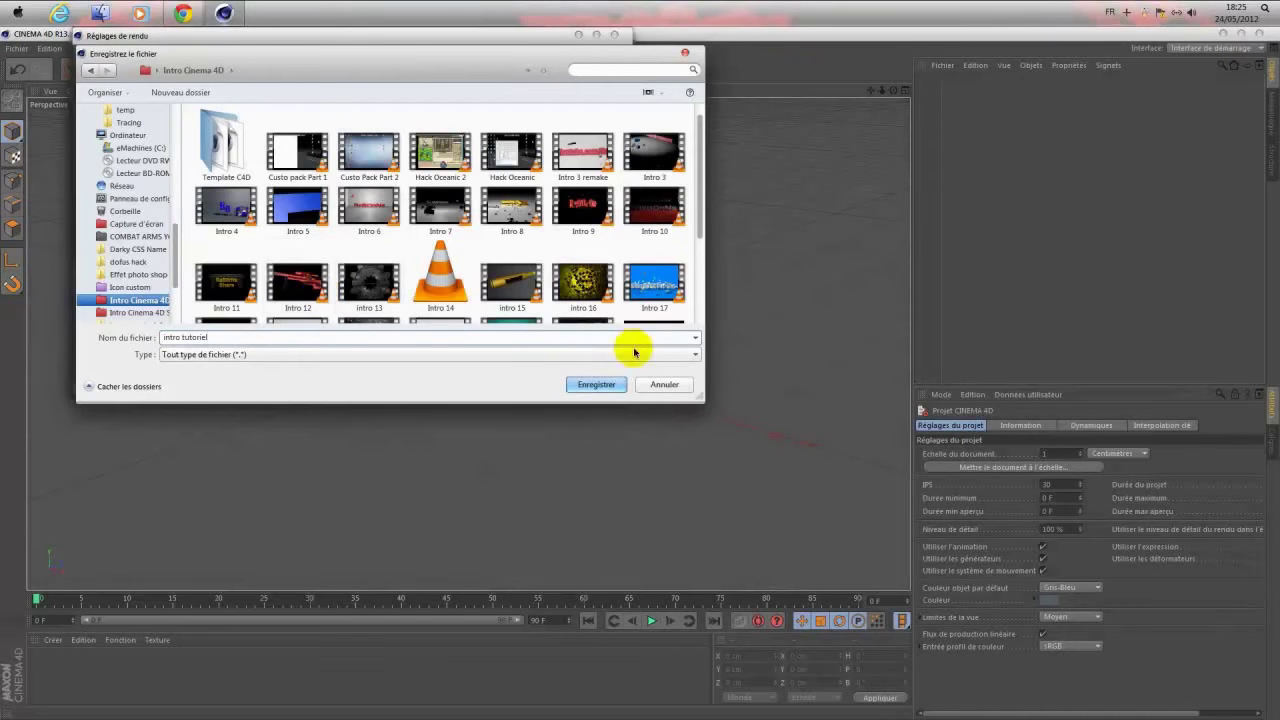
click(596, 384)
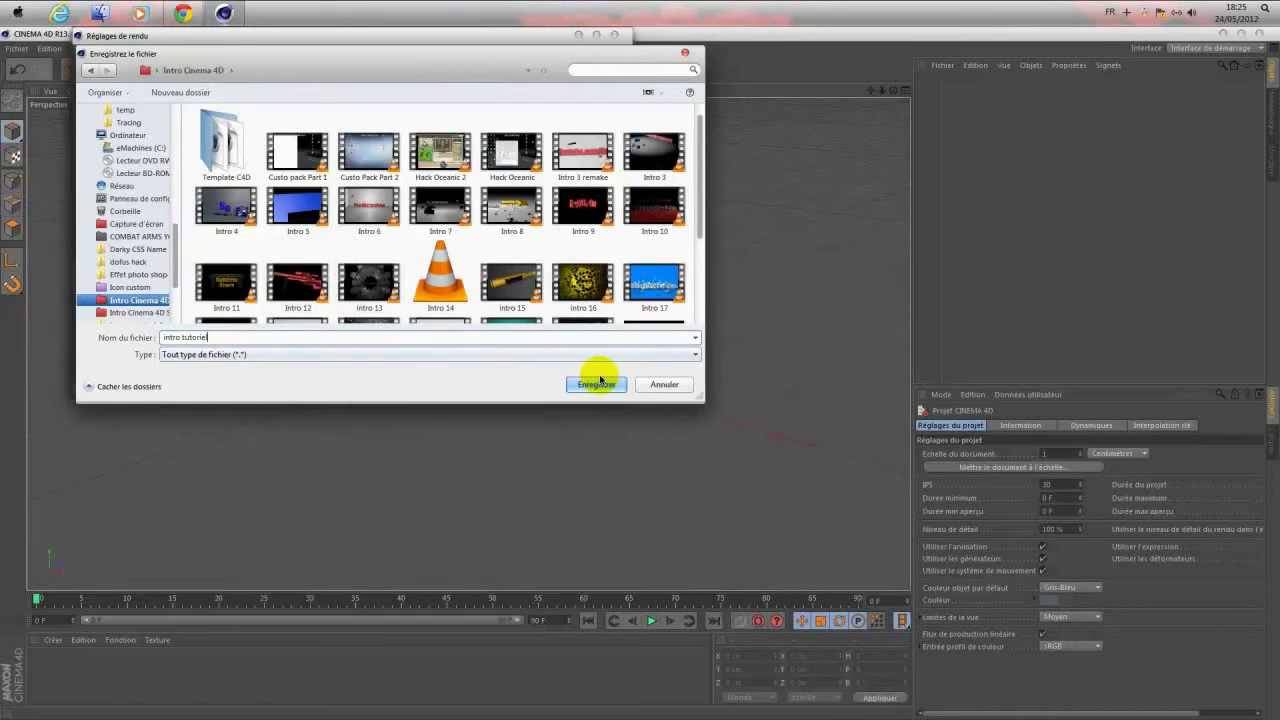
click(319, 181)
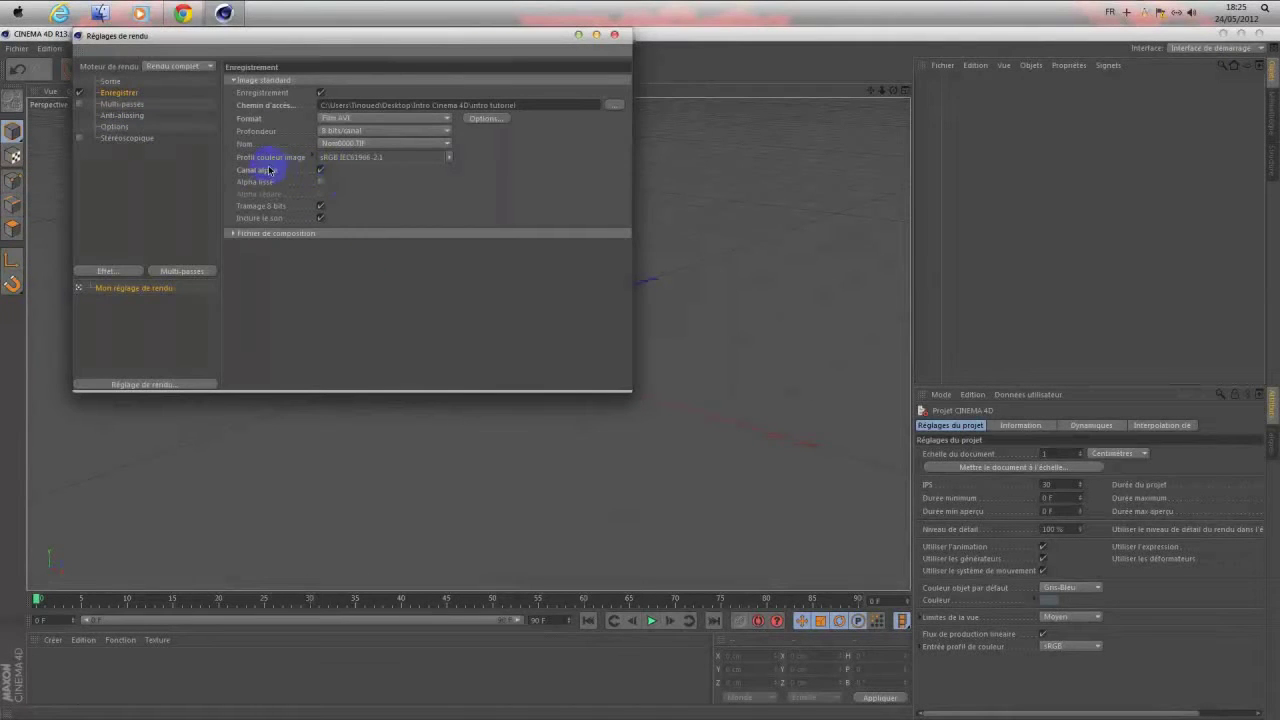
Step: Review the Multi-passes, Anti-aliasing and Options pages, keep the filter on Image fixe, and close Render Settings
click(121, 105)
click(128, 116)
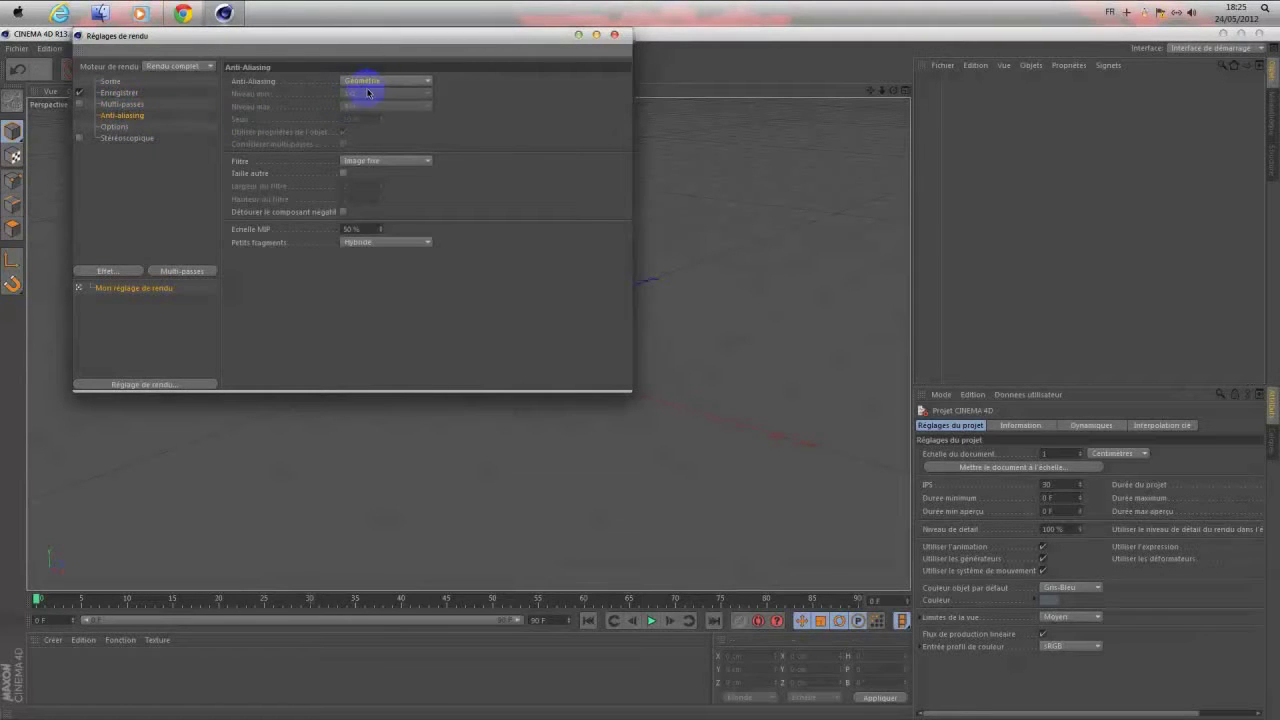
click(377, 161)
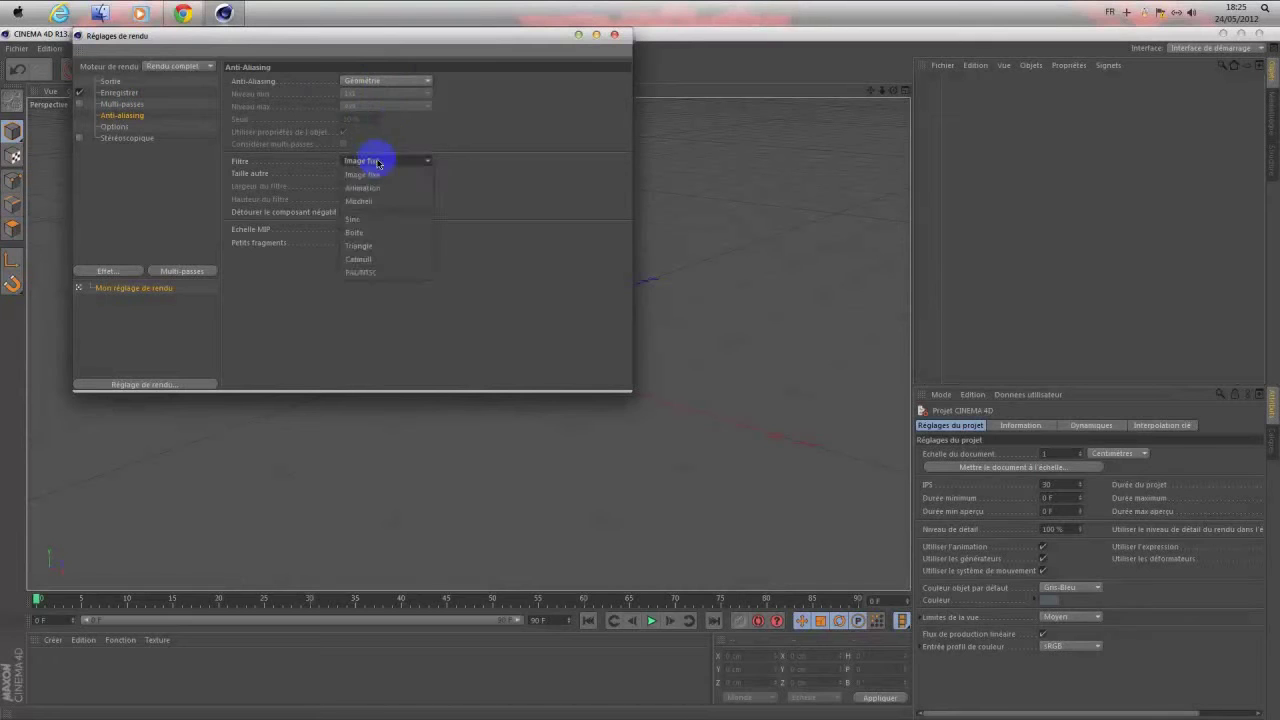
click(525, 174)
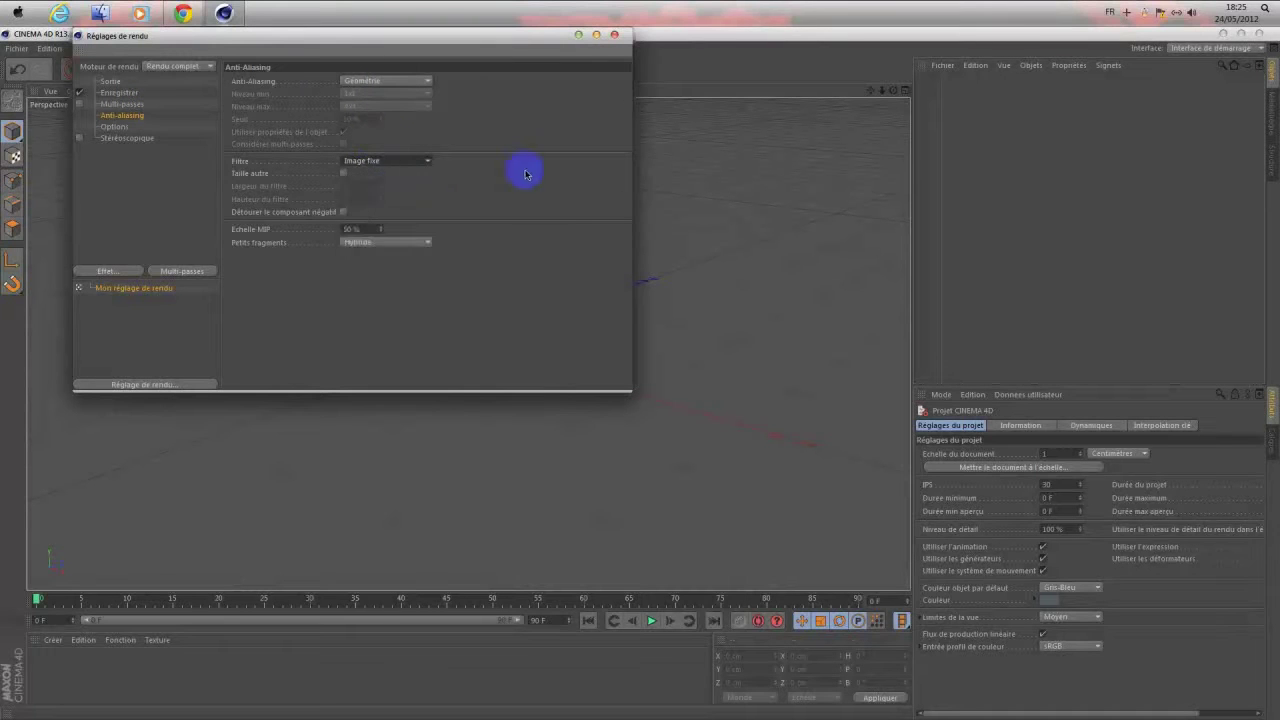
click(120, 128)
click(616, 37)
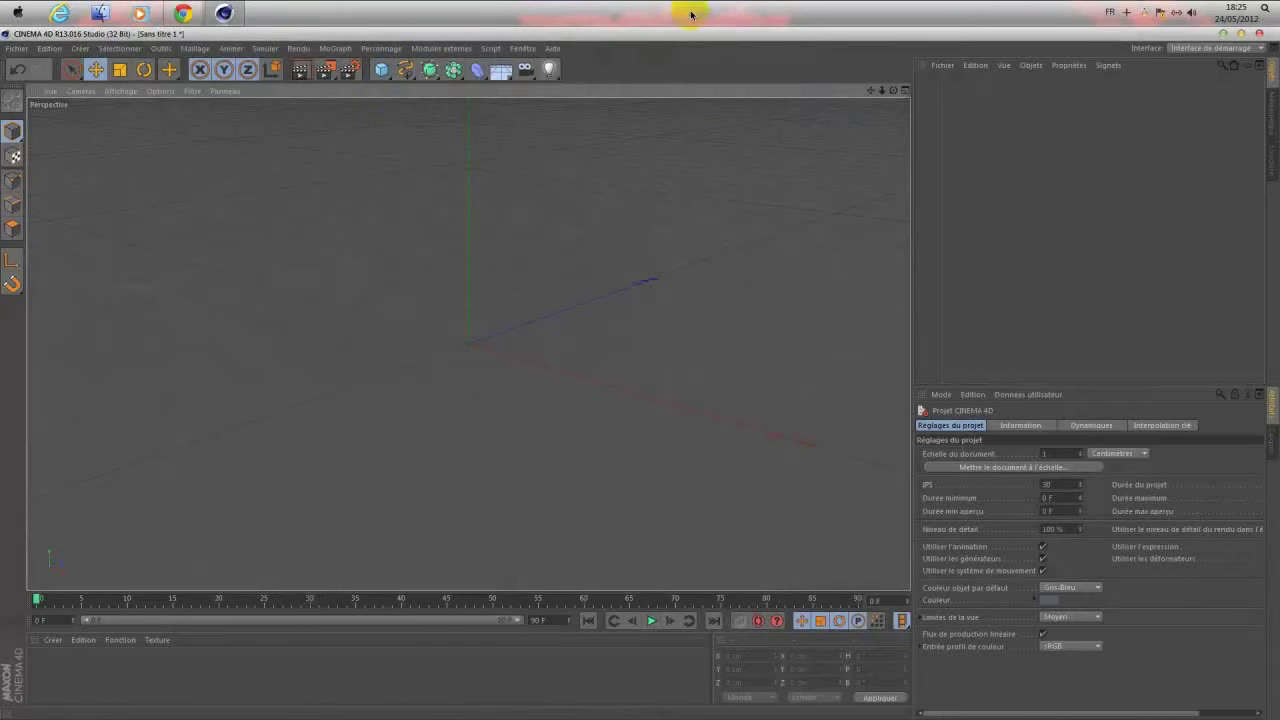
Step: Add a MoGraph MoText object to the scene
click(335, 48)
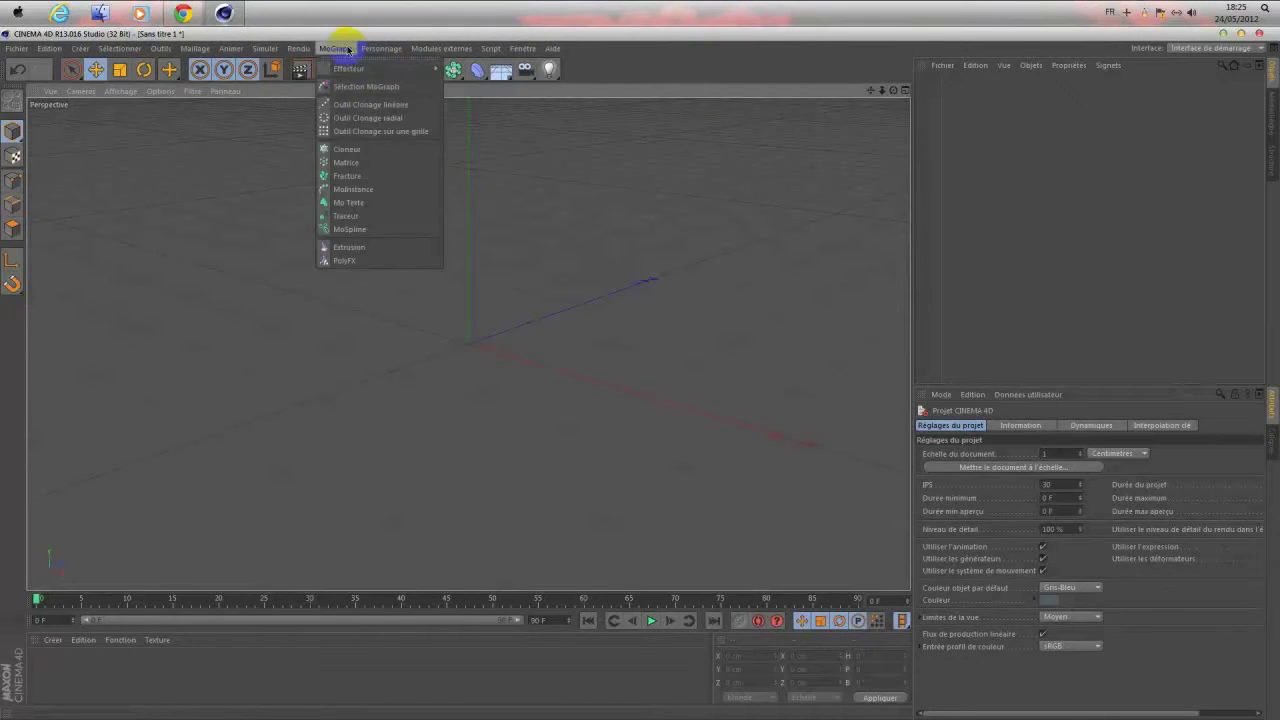
click(348, 202)
click(950, 81)
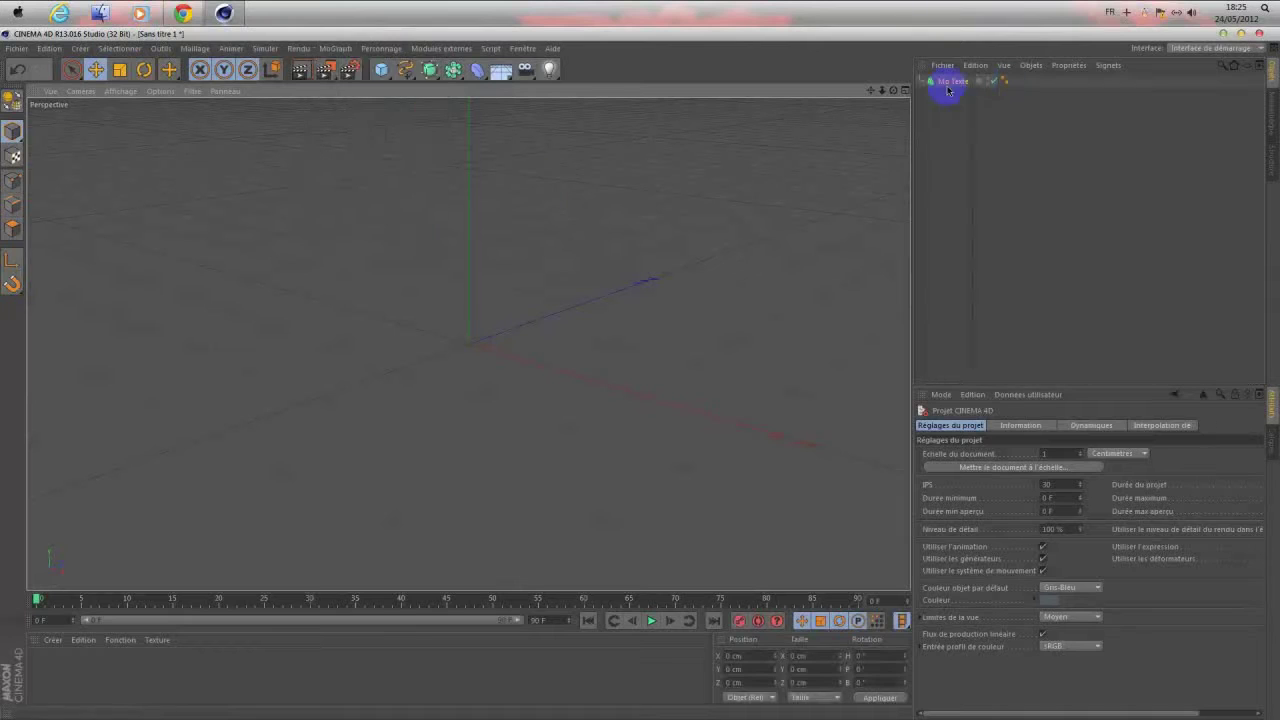
click(1022, 425)
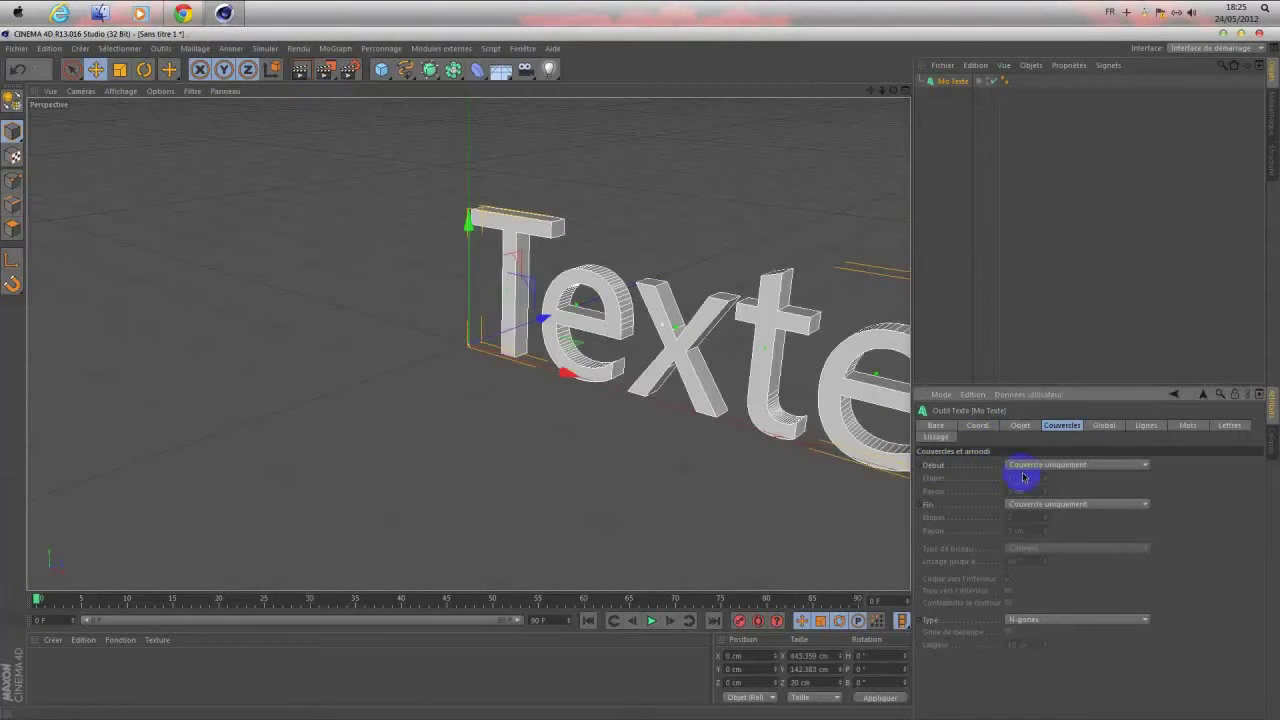
Step: Change the MoText text to ReB0rNs, centre-aligned, keeping the Normal font style
click(1018, 430)
click(1000, 486)
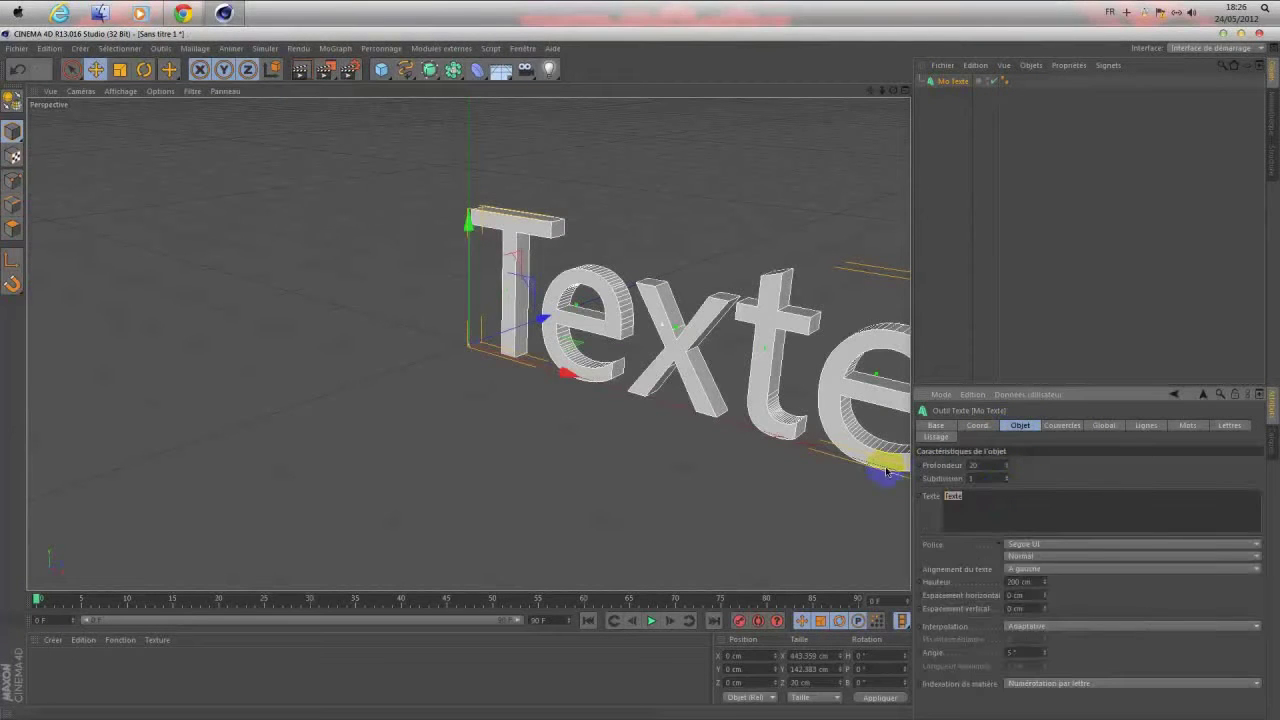
click(982, 502)
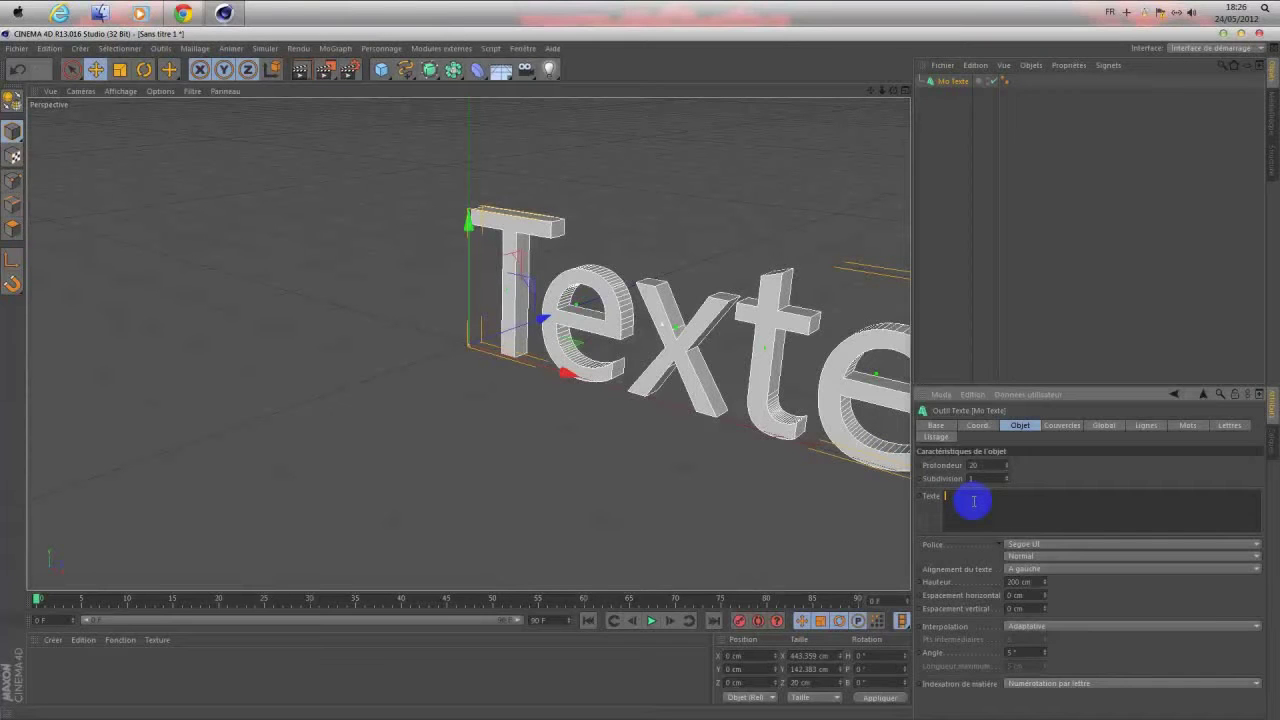
key(Caps_Lock)
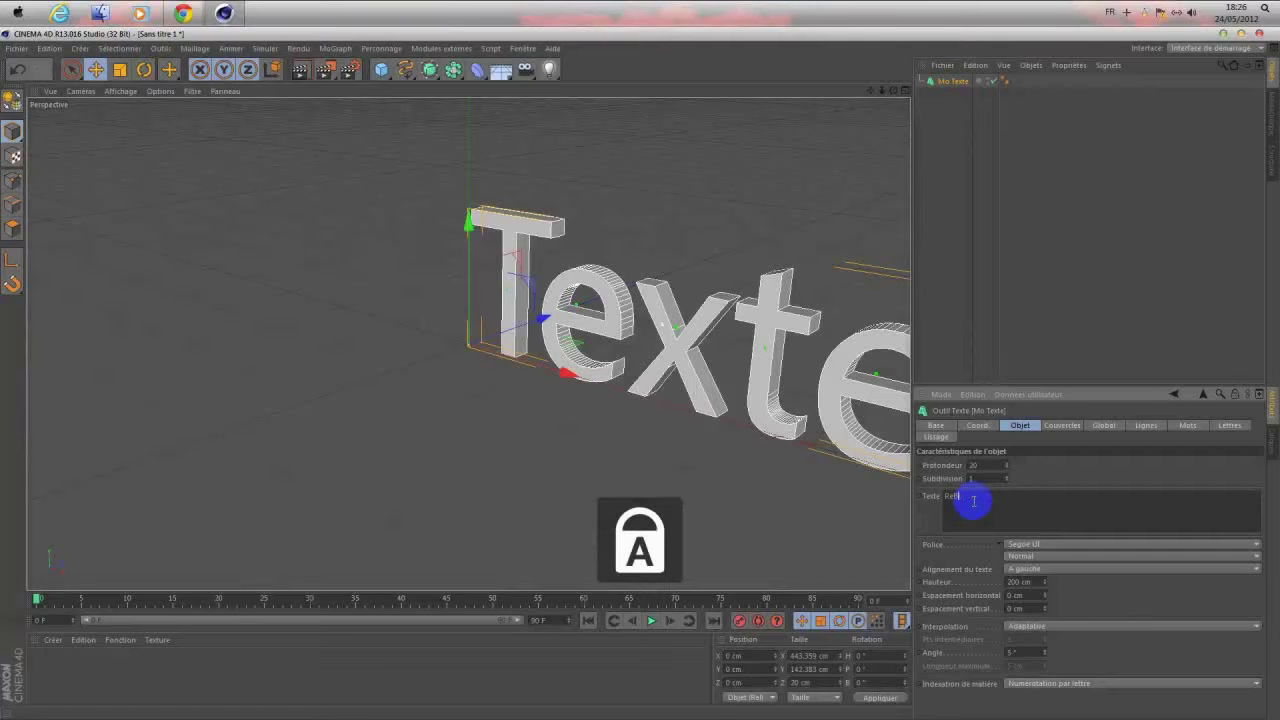
text(ReBörké)
key(Caps_Lock)
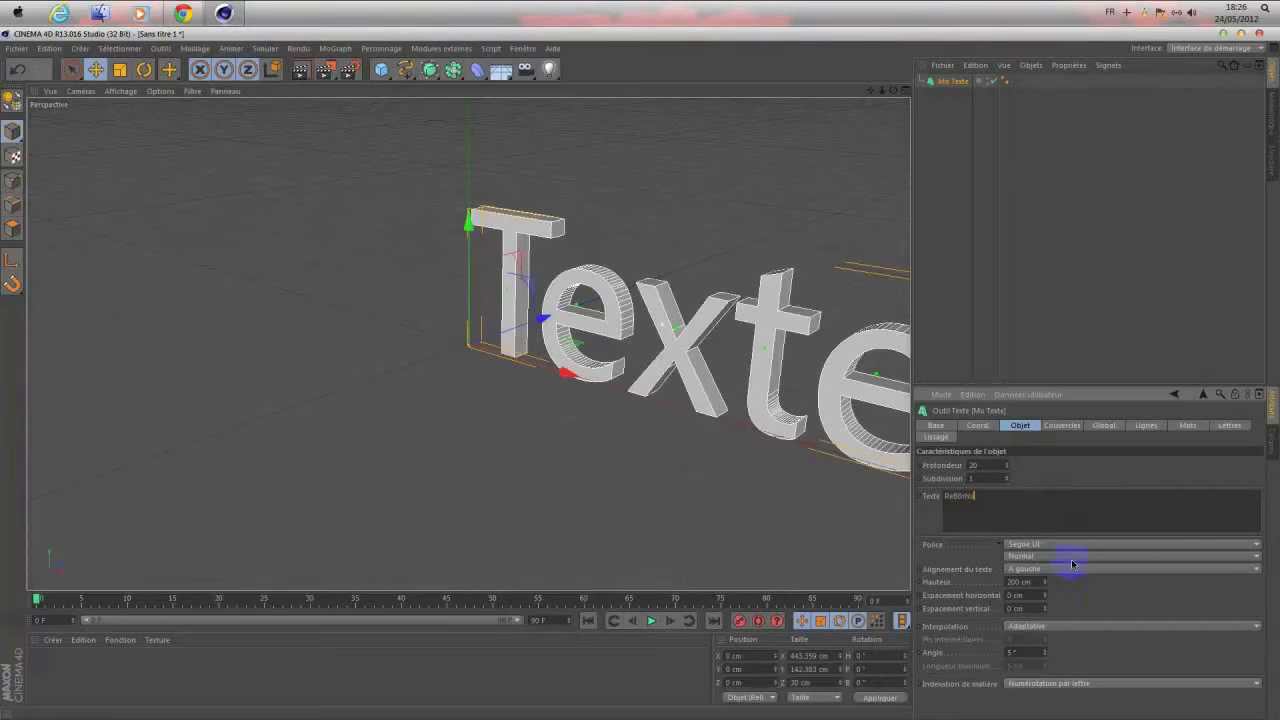
click(1072, 556)
click(1066, 565)
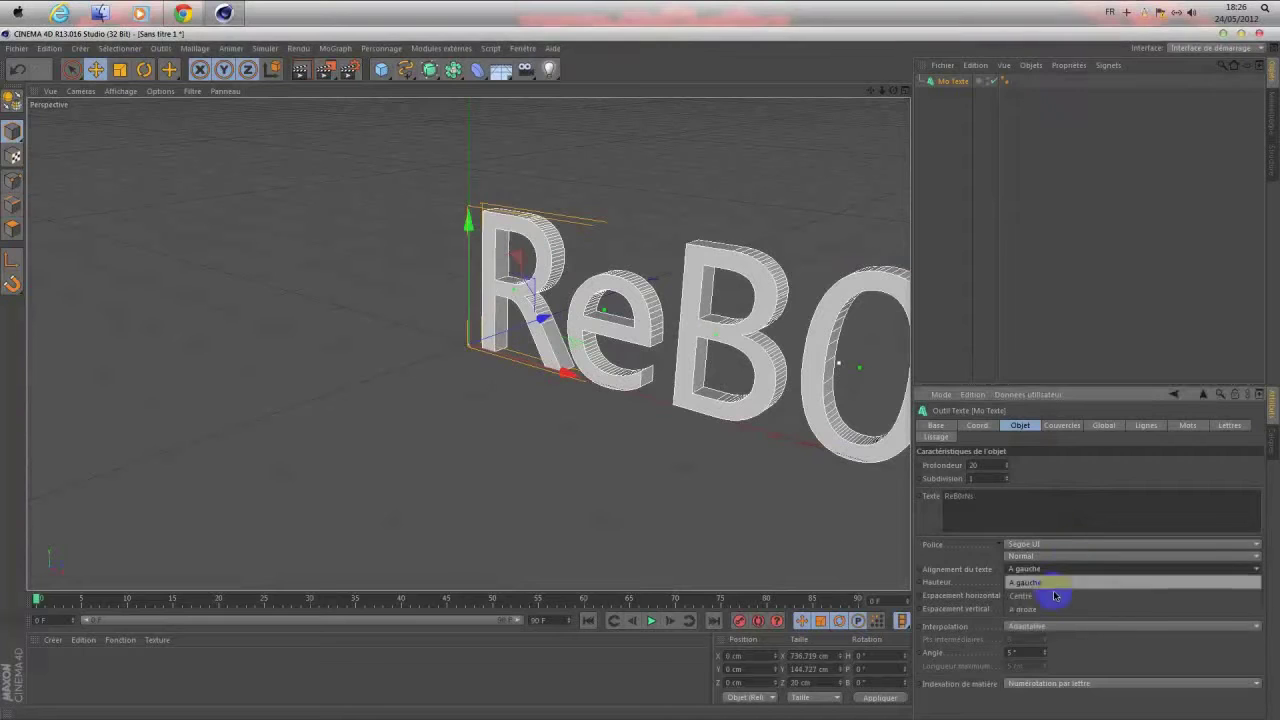
Step: Frame the text and raise its extrusion depth from 20 to 75
key(h)
click(985, 466)
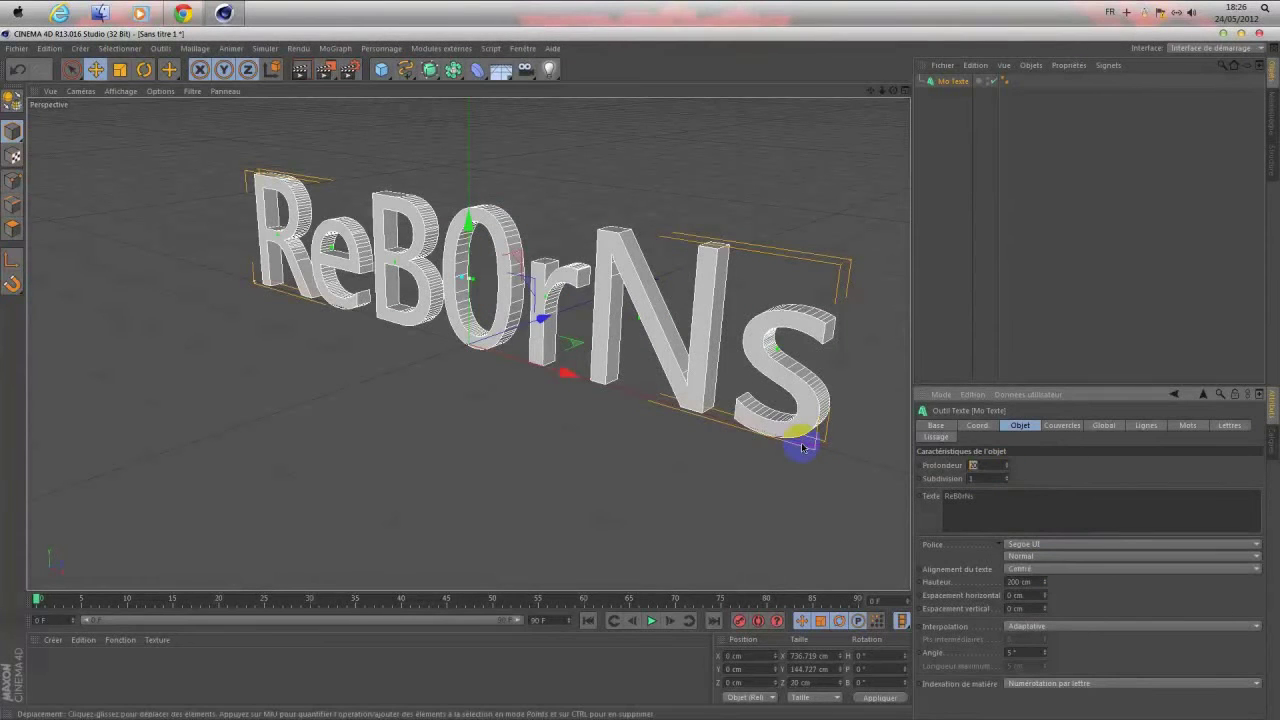
text(75)
key(Return)
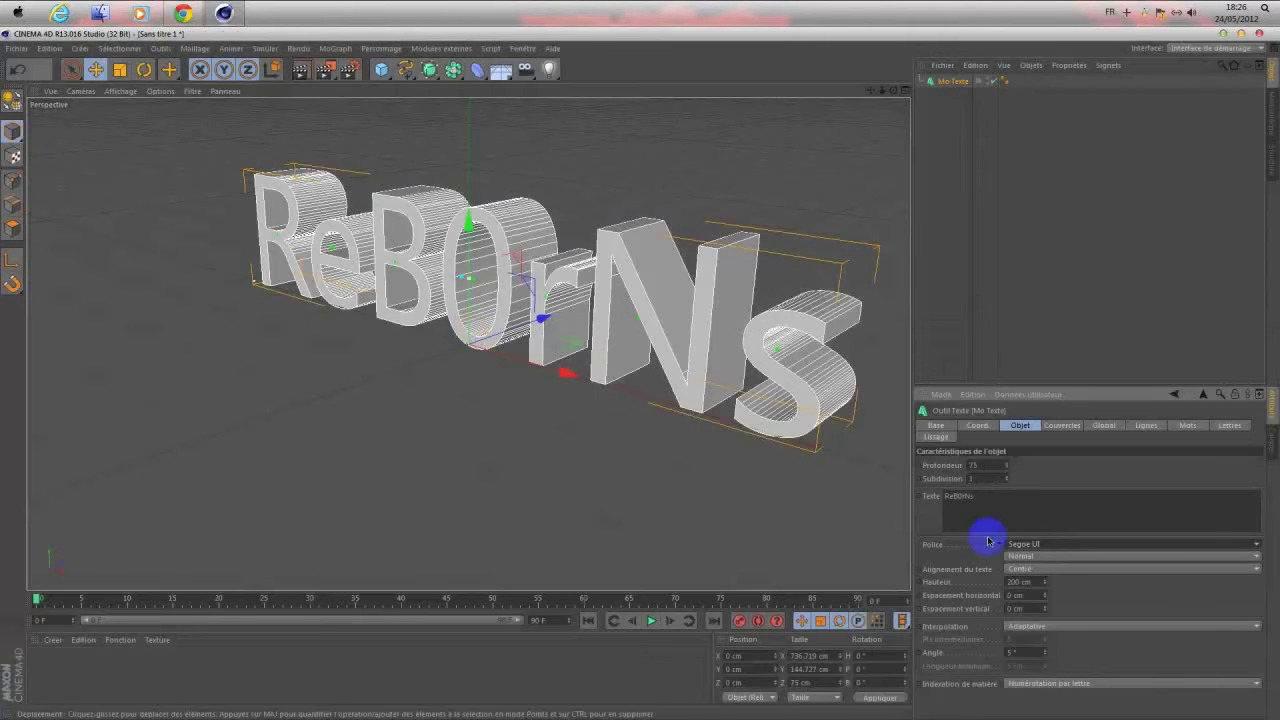
Step: Set the text font to Impact and view it face-on from the front
click(1025, 544)
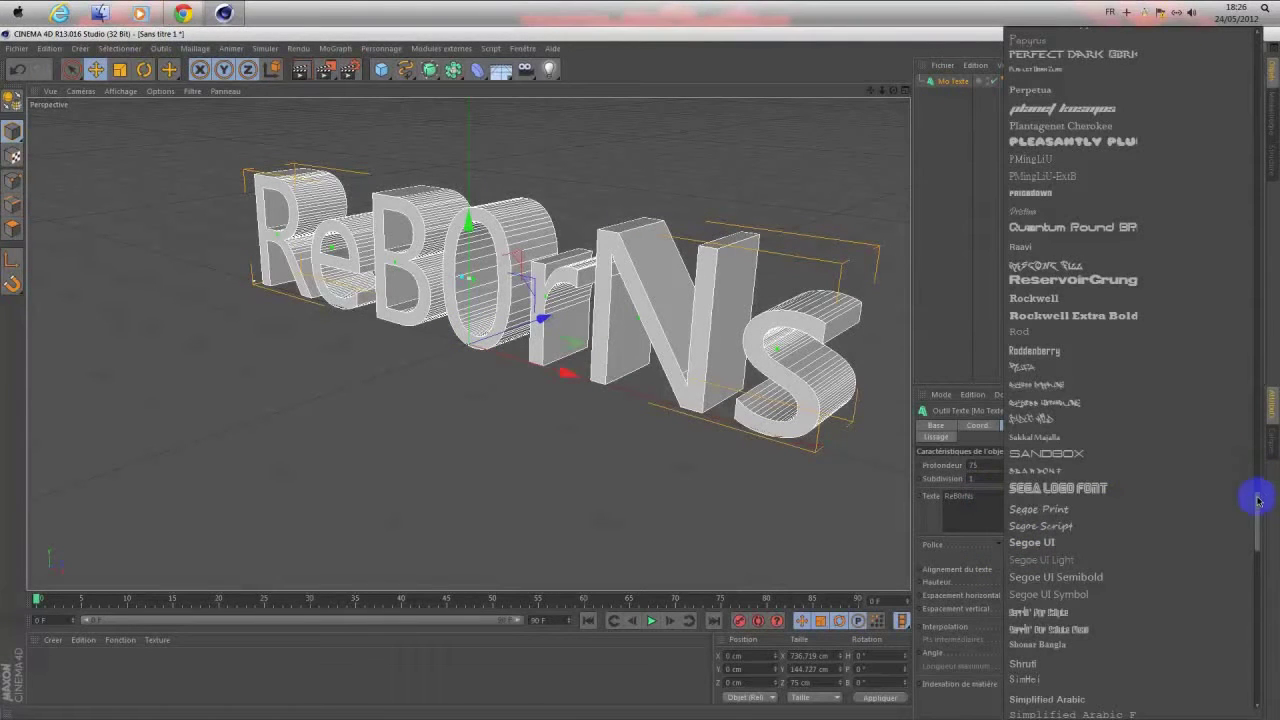
mouse_move(1258, 518)
mouse_down()
mouse_move(1270, 293)
mouse_move(1251, 100)
mouse_move(1237, 157)
mouse_move(1246, 318)
mouse_up()
click(1067, 510)
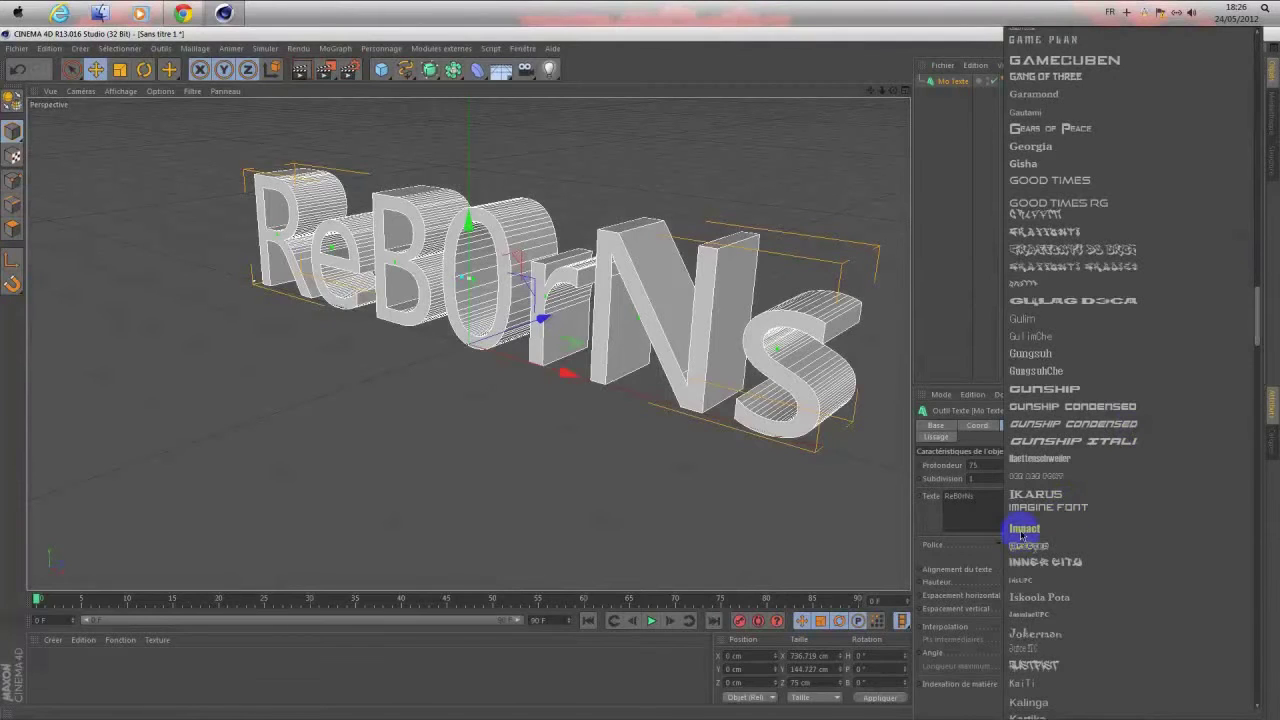
click(1058, 524)
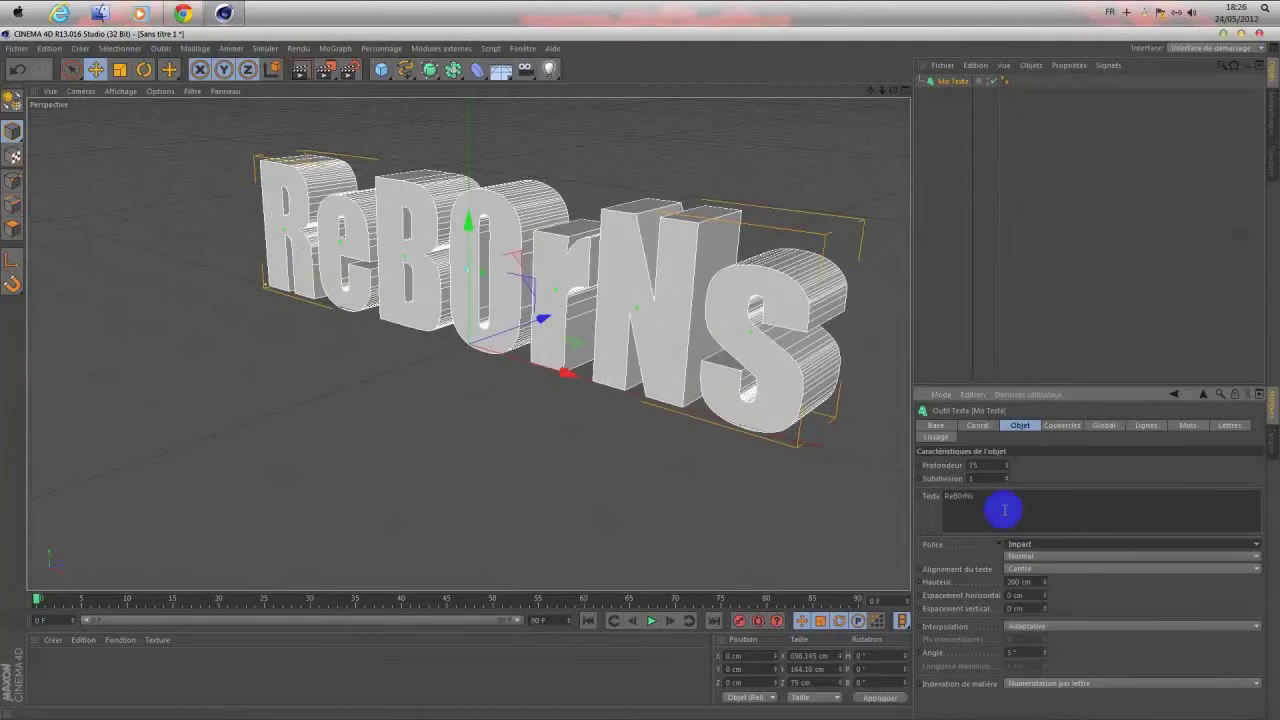
drag(893, 91, 640, 374)
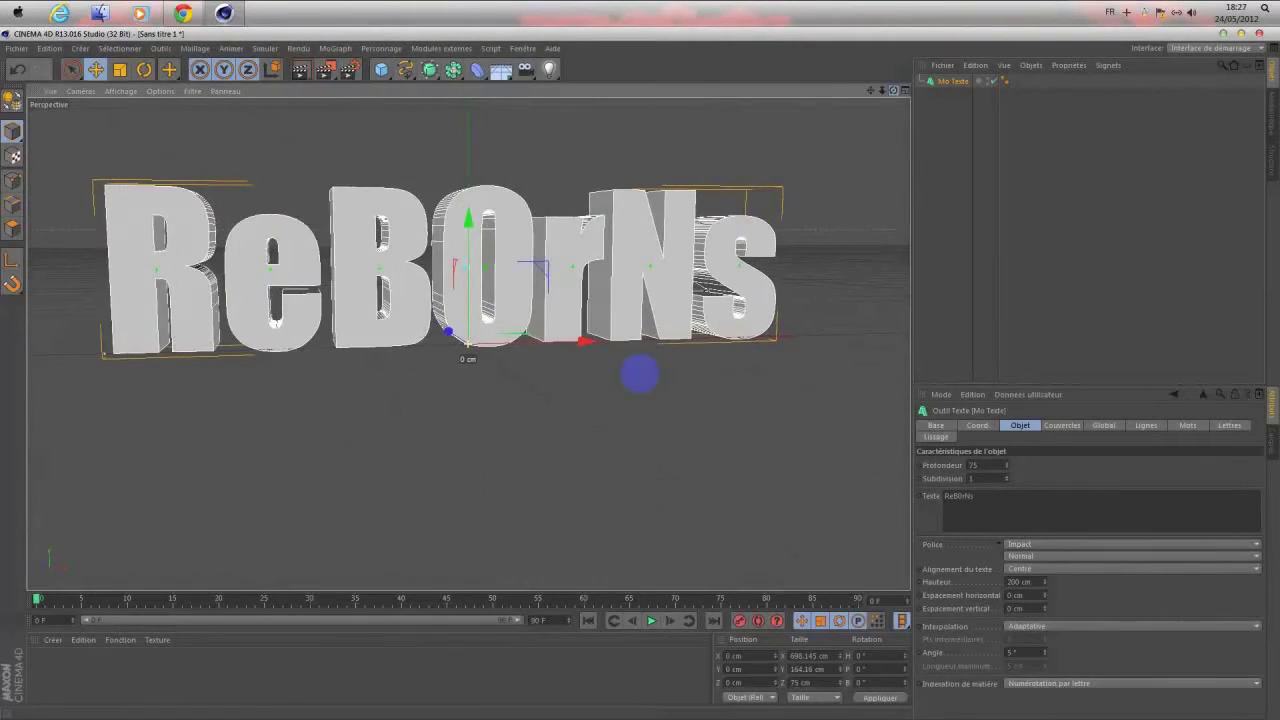
Step: Give the text's caps Couvercle et biseau with a 5 cm bevel
click(1060, 425)
click(1052, 464)
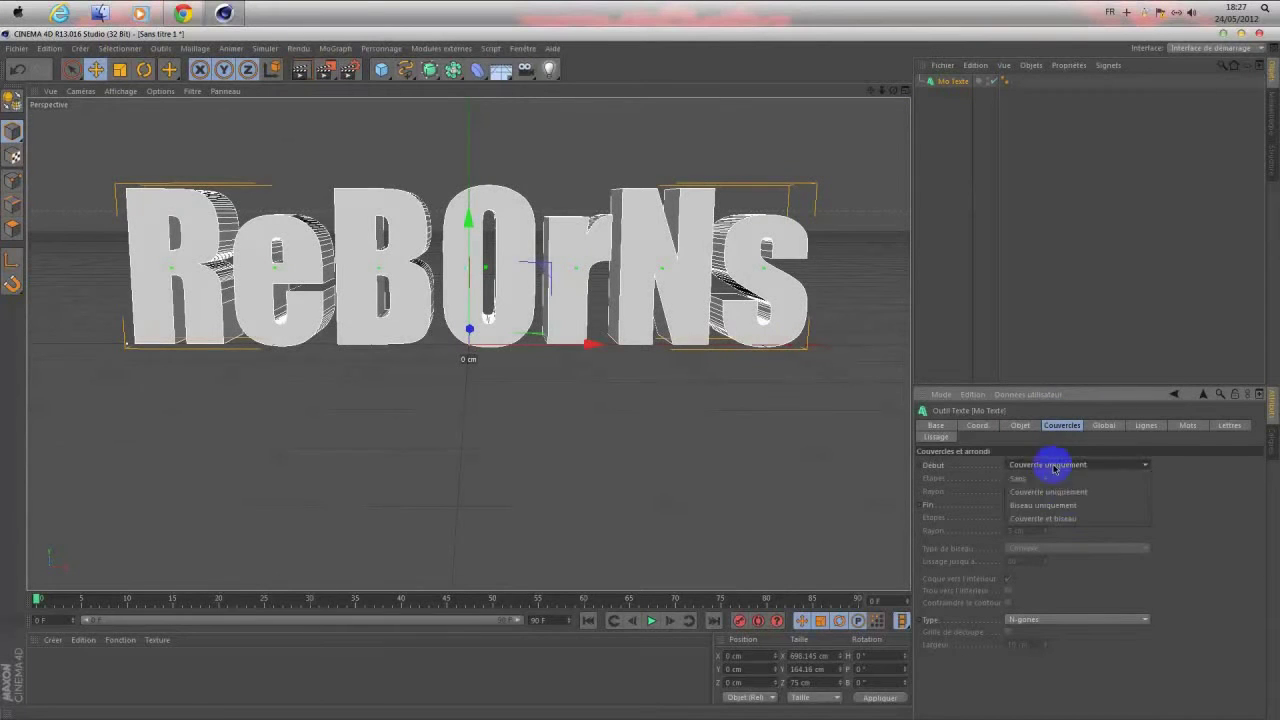
click(1062, 519)
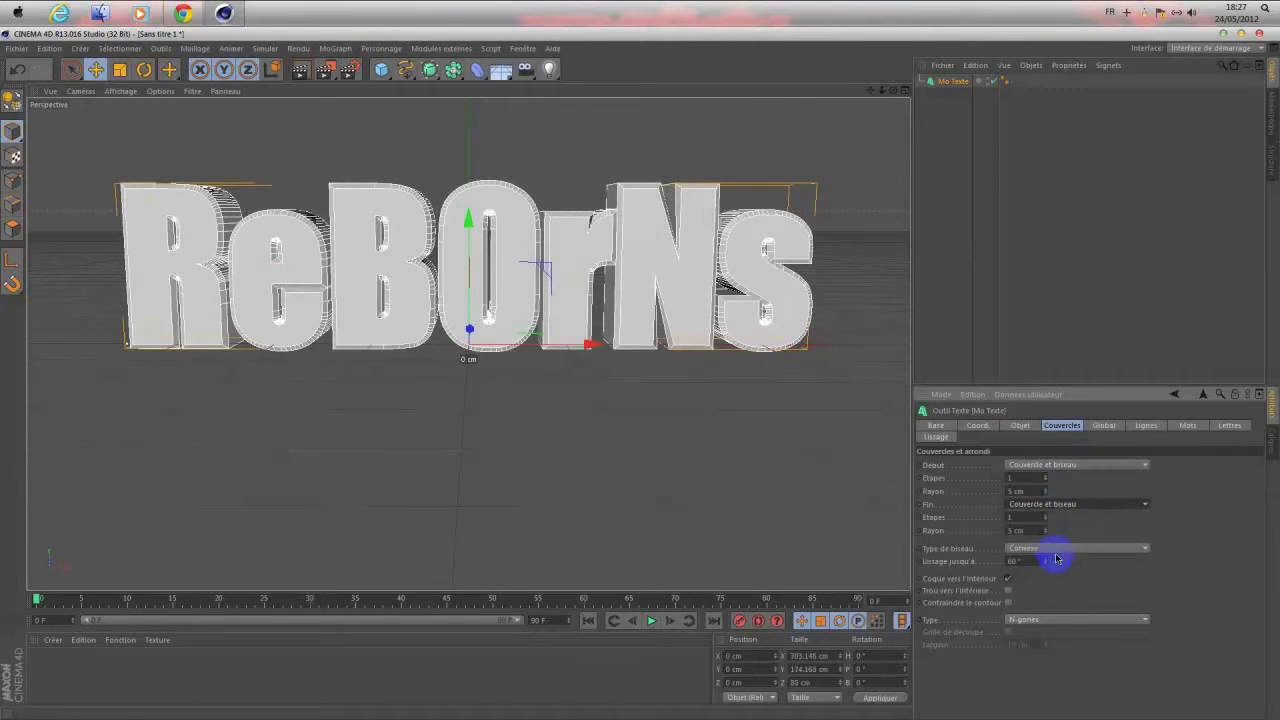
click(1052, 548)
click(1030, 615)
Step: Create a new material Mat and set its colour to bright cyan
click(937, 160)
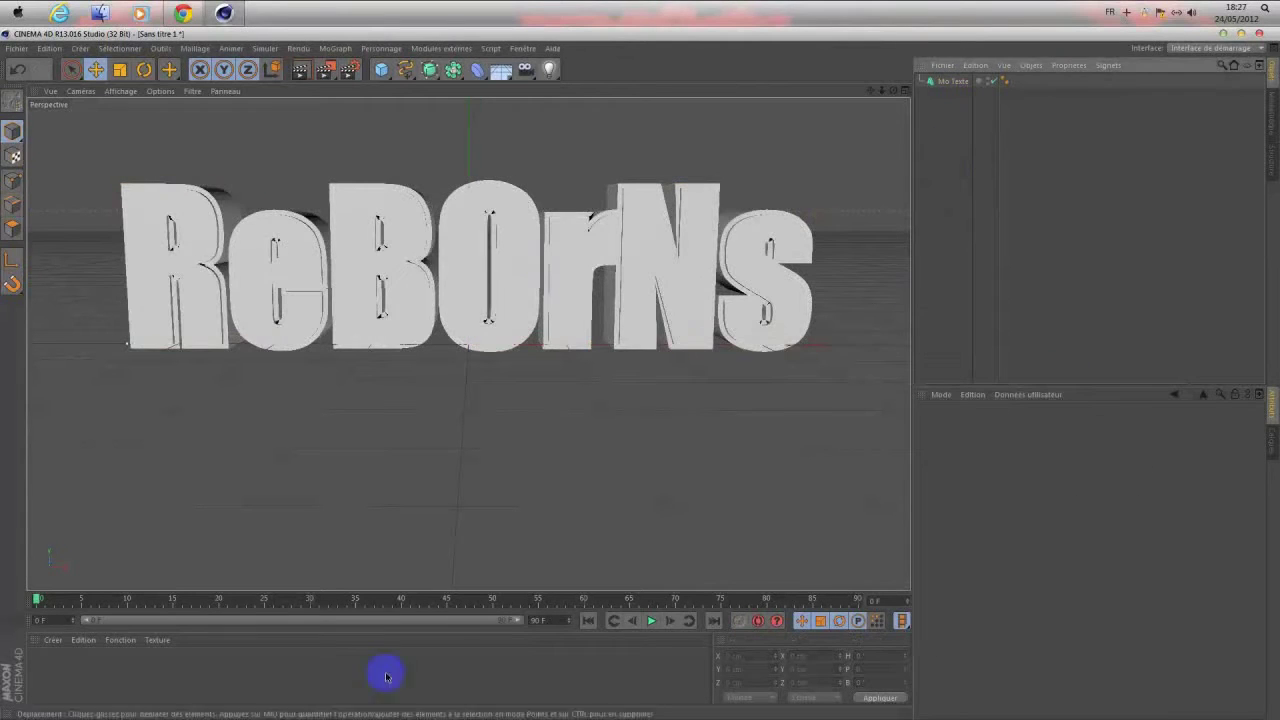
double_click(399, 687)
double_click(42, 664)
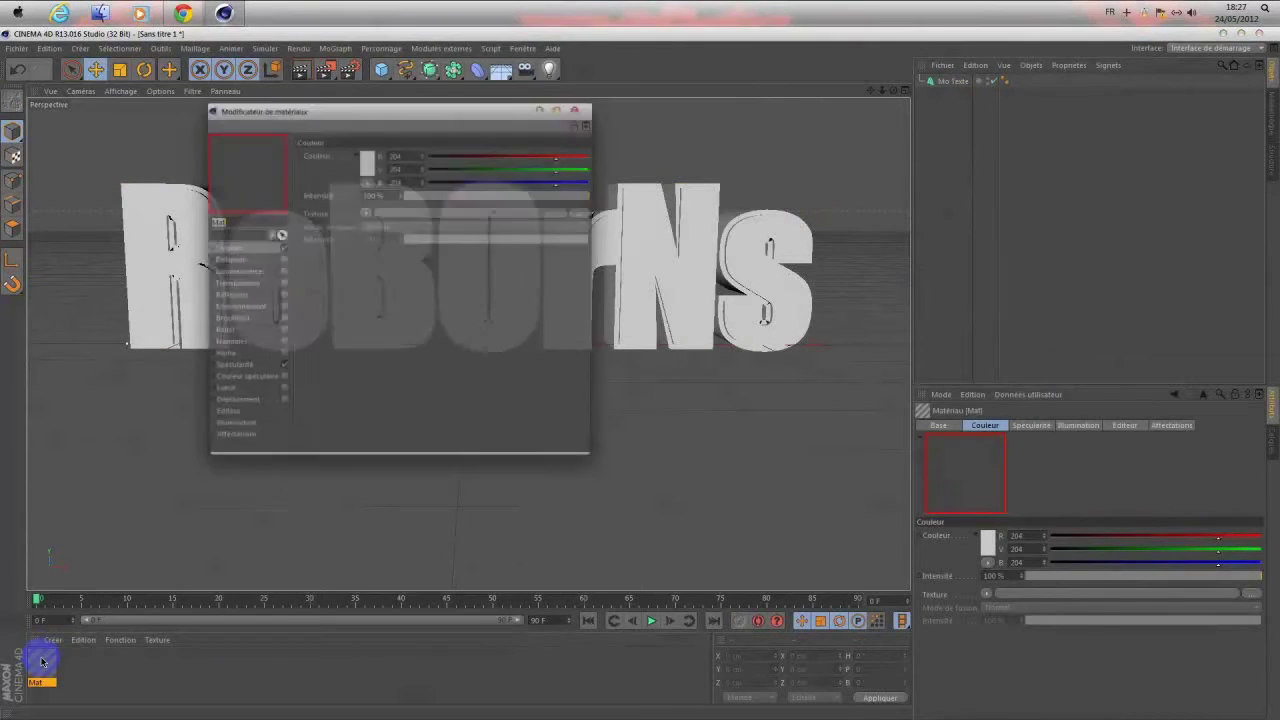
click(367, 175)
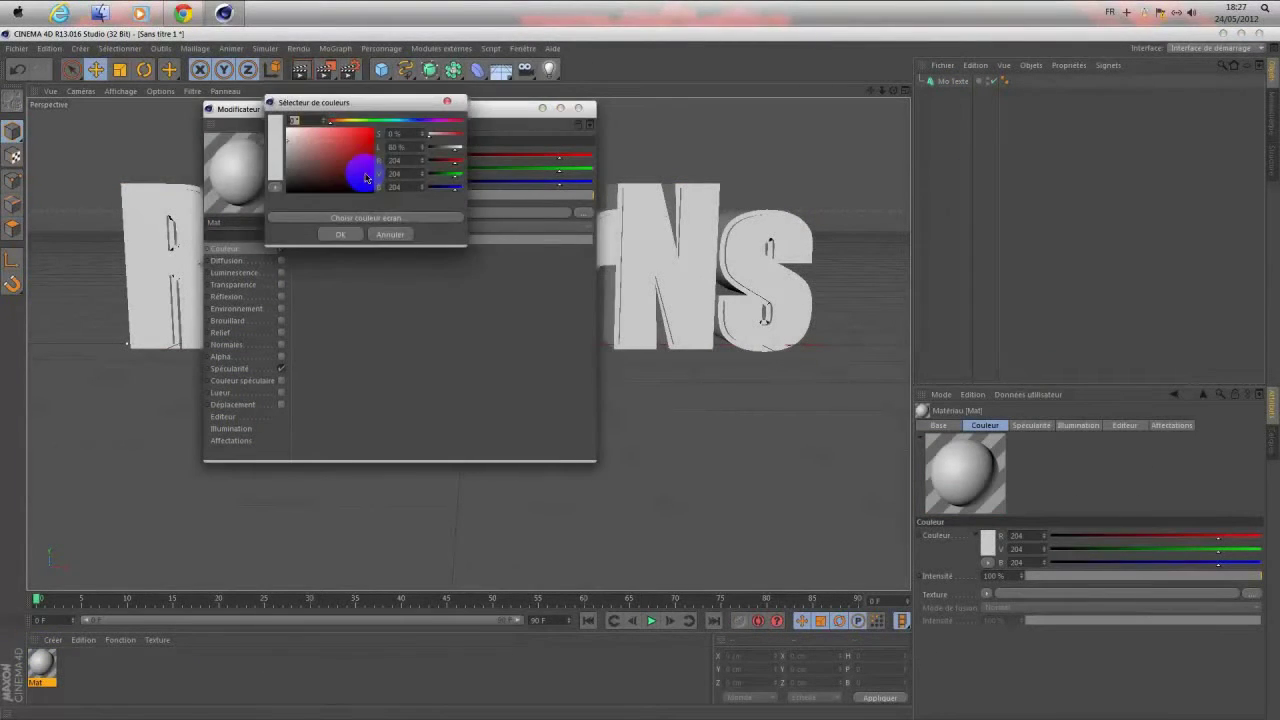
click(380, 118)
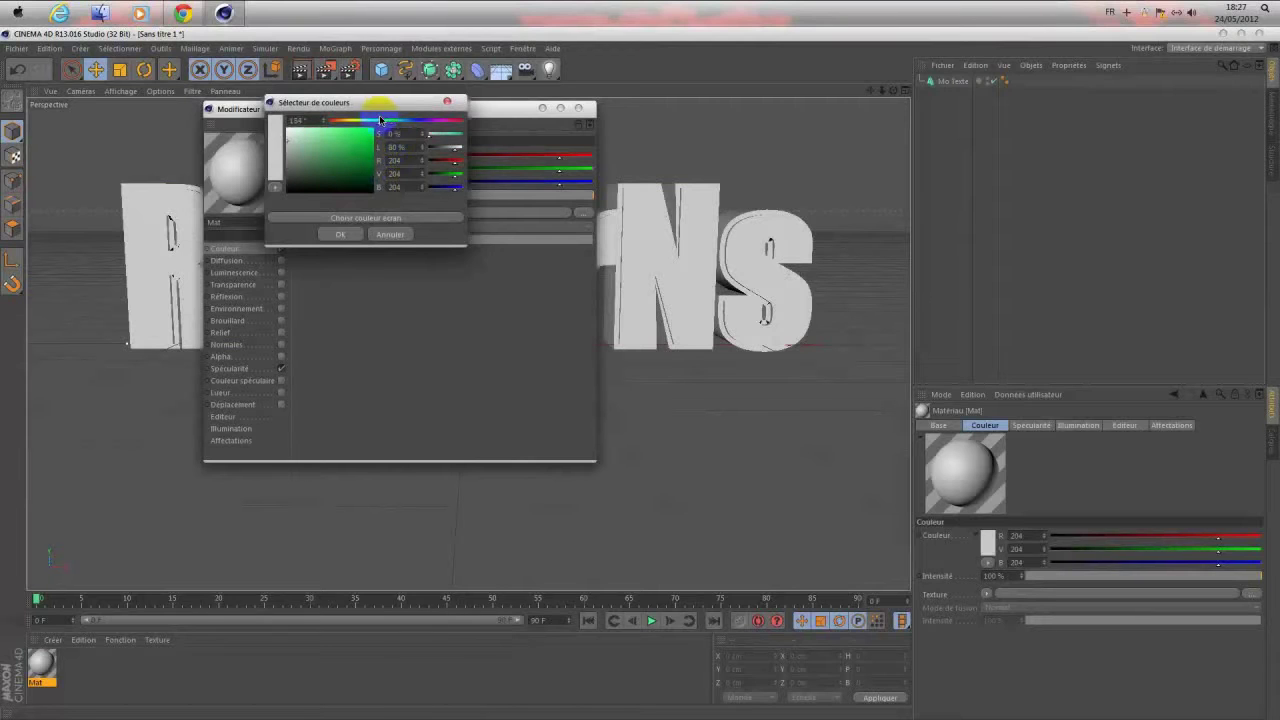
mouse_move(366, 150)
mouse_down()
mouse_move(376, 167)
mouse_move(400, 128)
mouse_up()
click(398, 121)
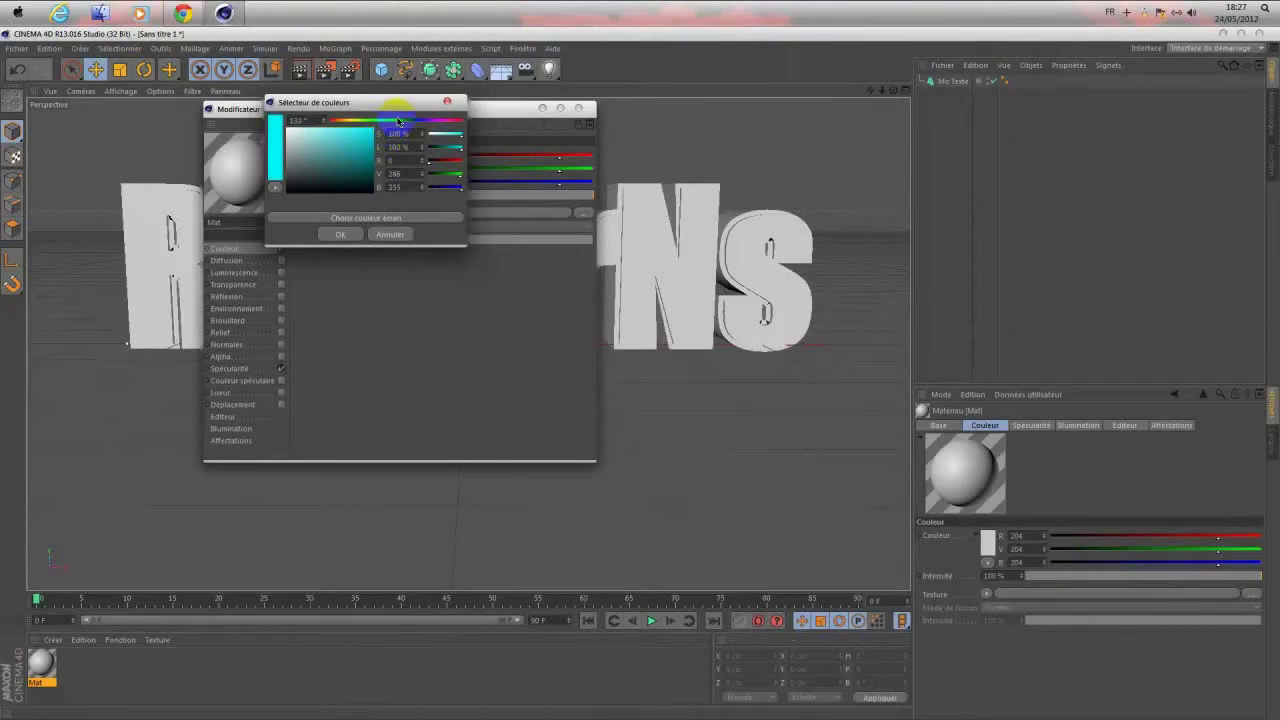
click(342, 233)
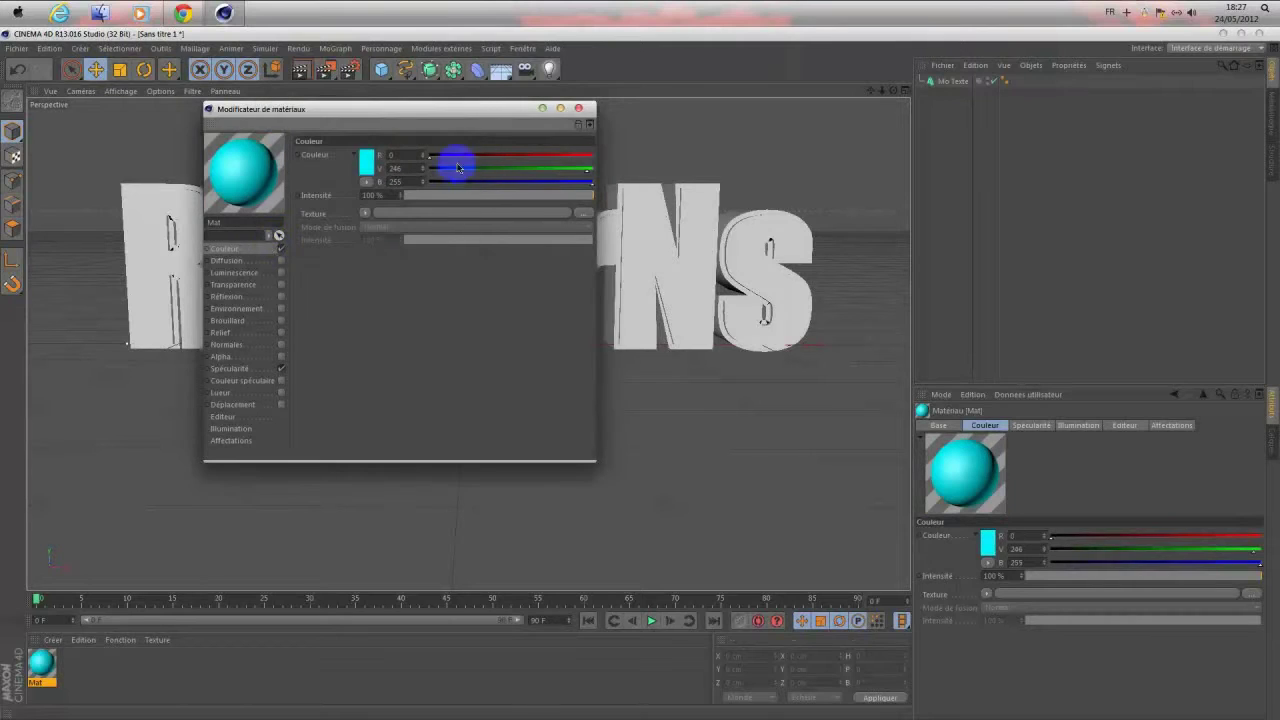
Step: Enable Mat's reflection at 52%, apply it to the ReB0rNs text, and add material Mat.1
click(262, 297)
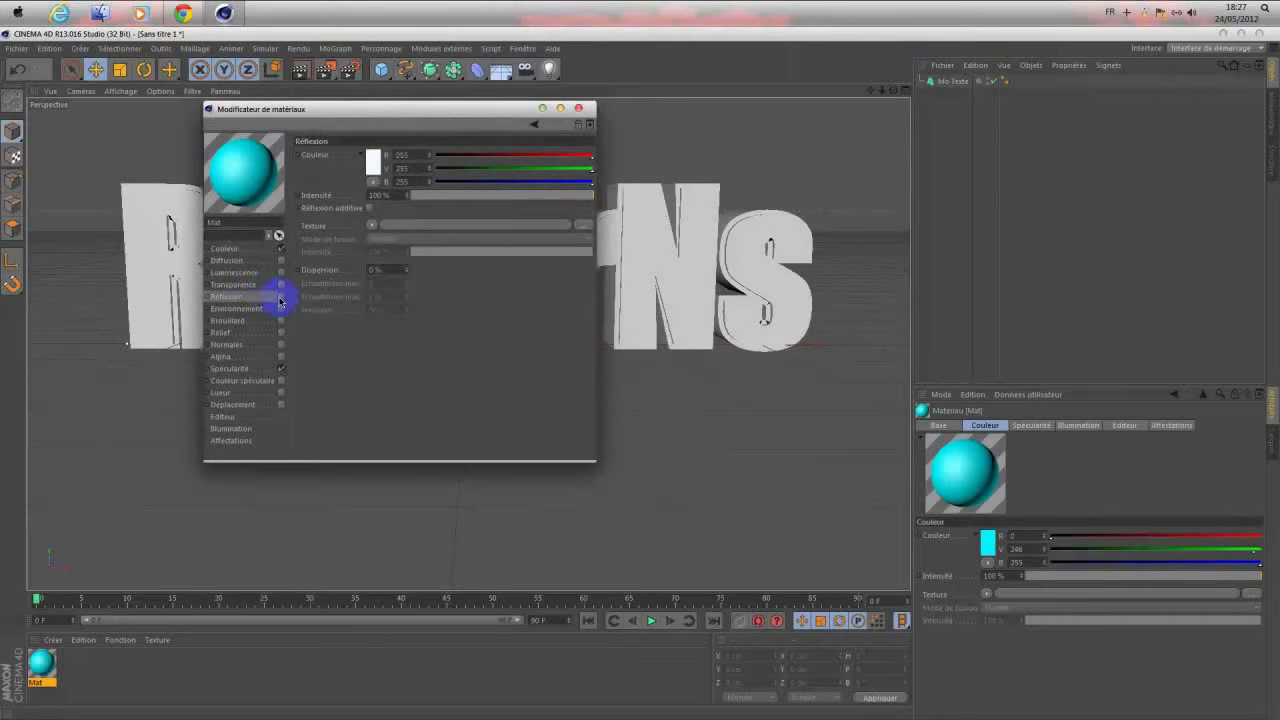
click(281, 297)
click(497, 195)
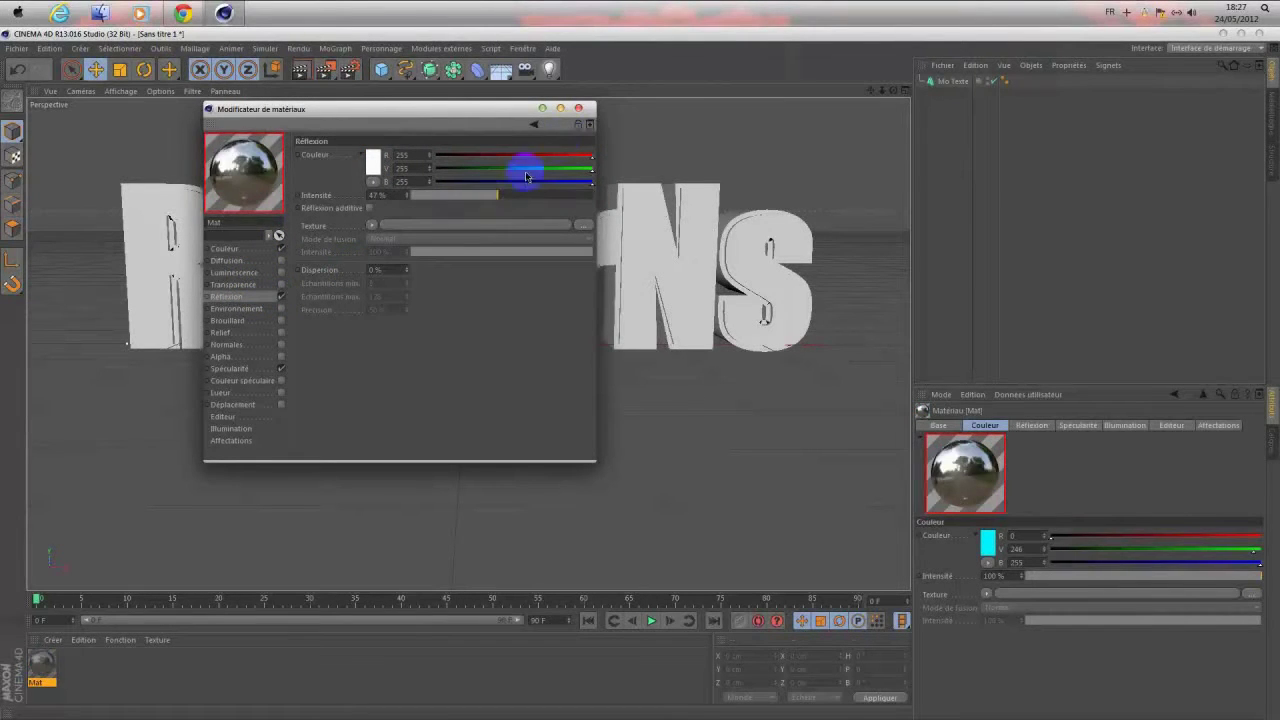
click(506, 195)
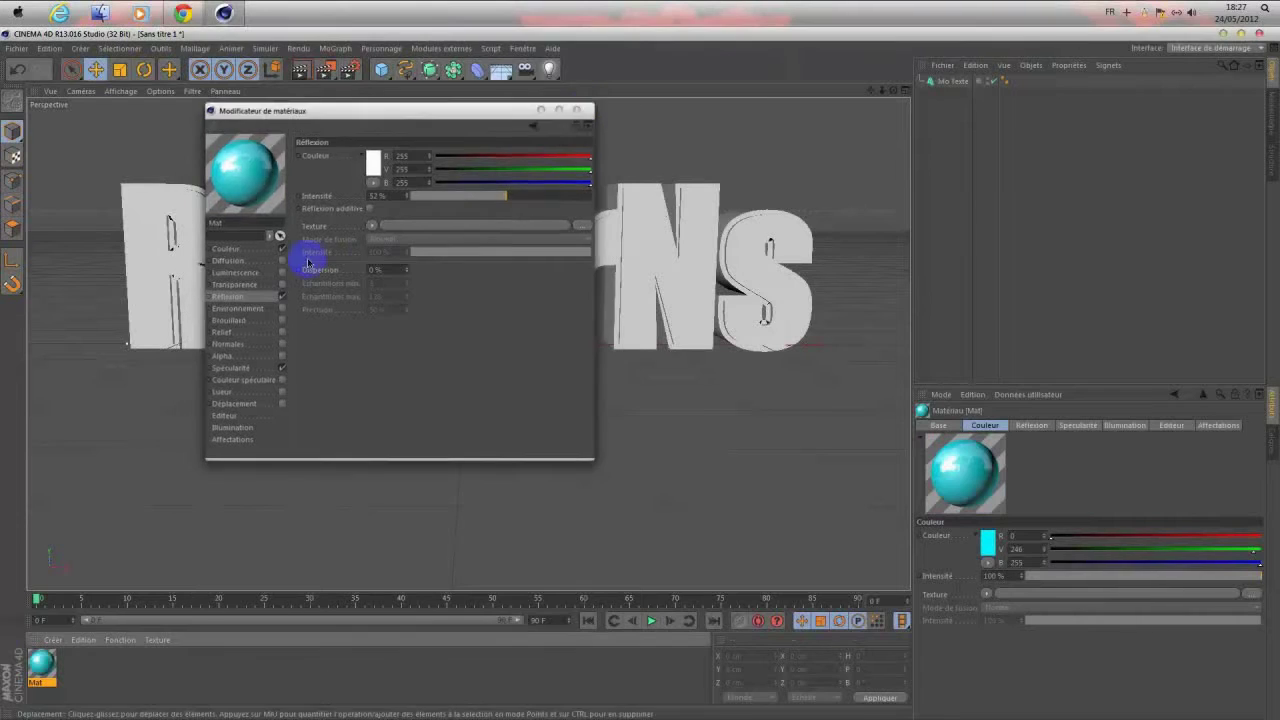
click(40, 668)
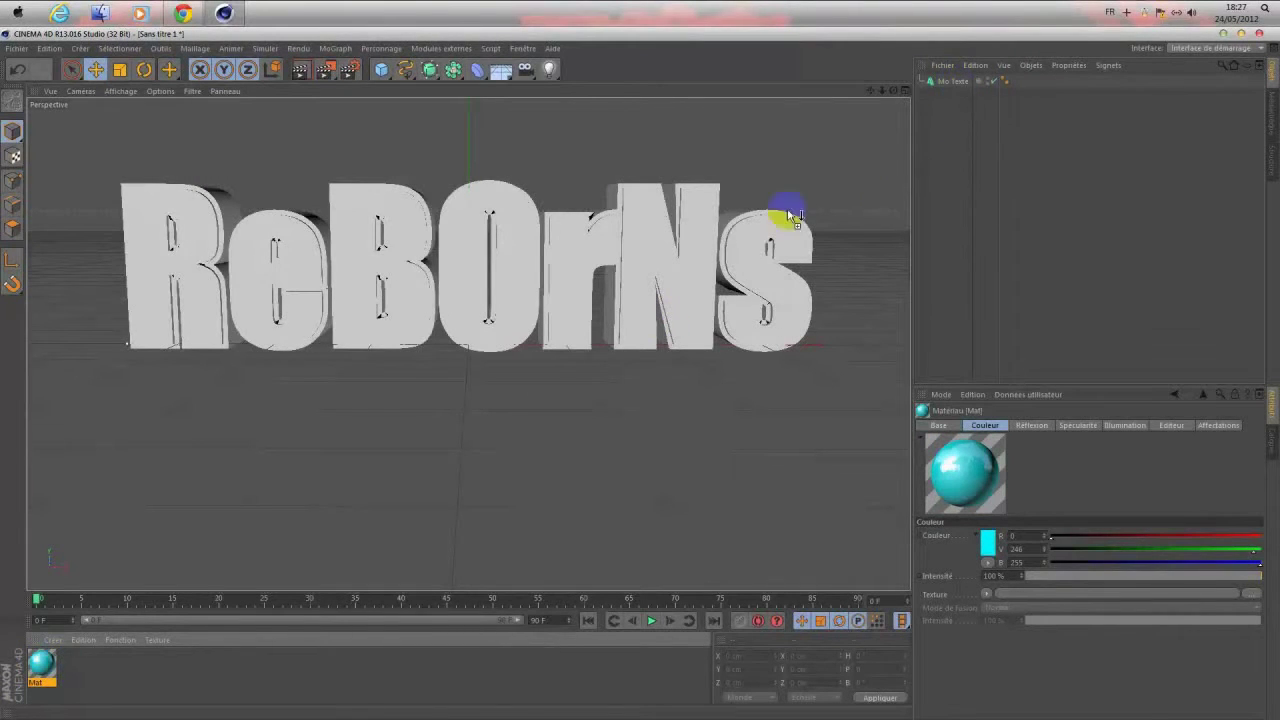
drag(957, 88, 786, 206)
double_click(58, 666)
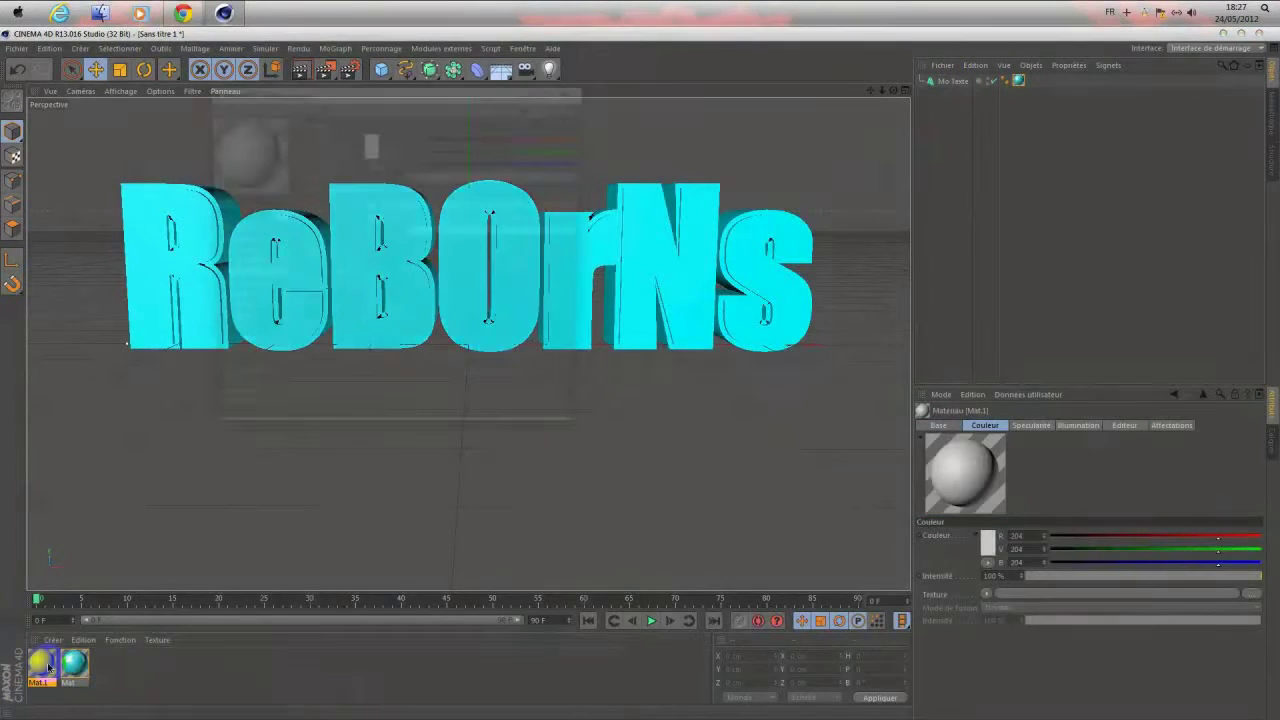
Step: Set Mat.1's colour to near-black (R/V/B 5)
click(372, 142)
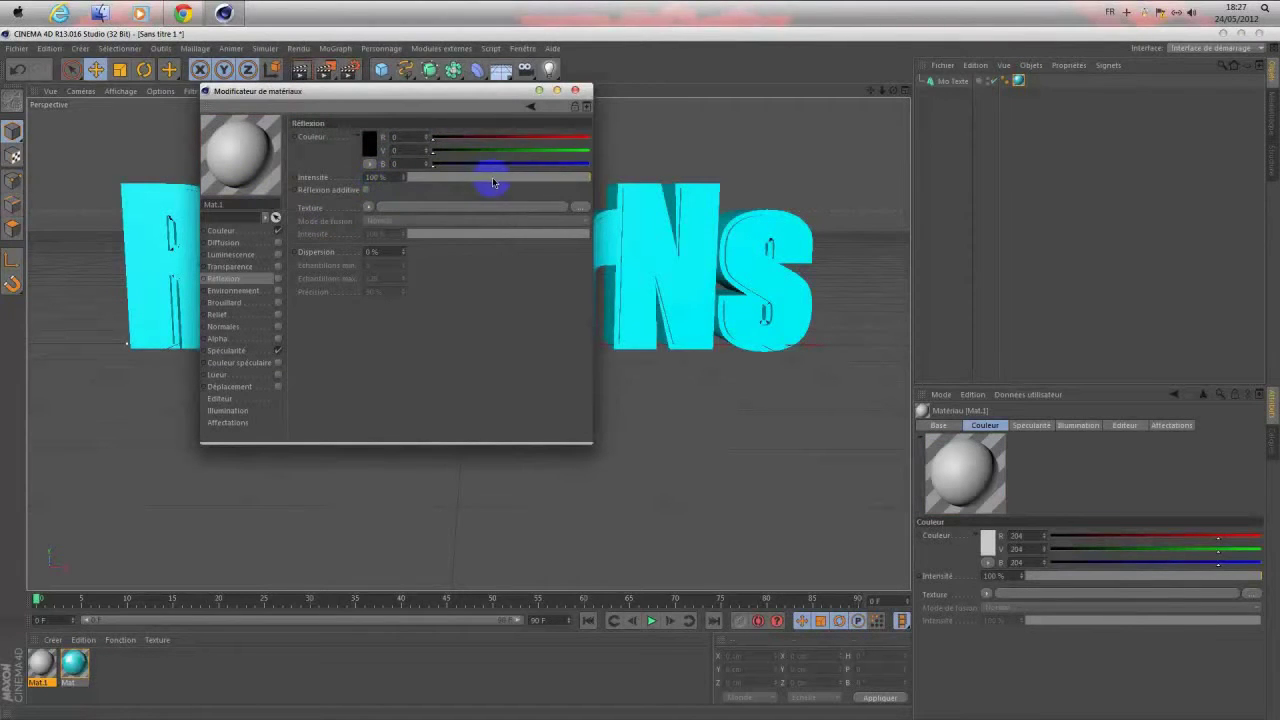
click(235, 230)
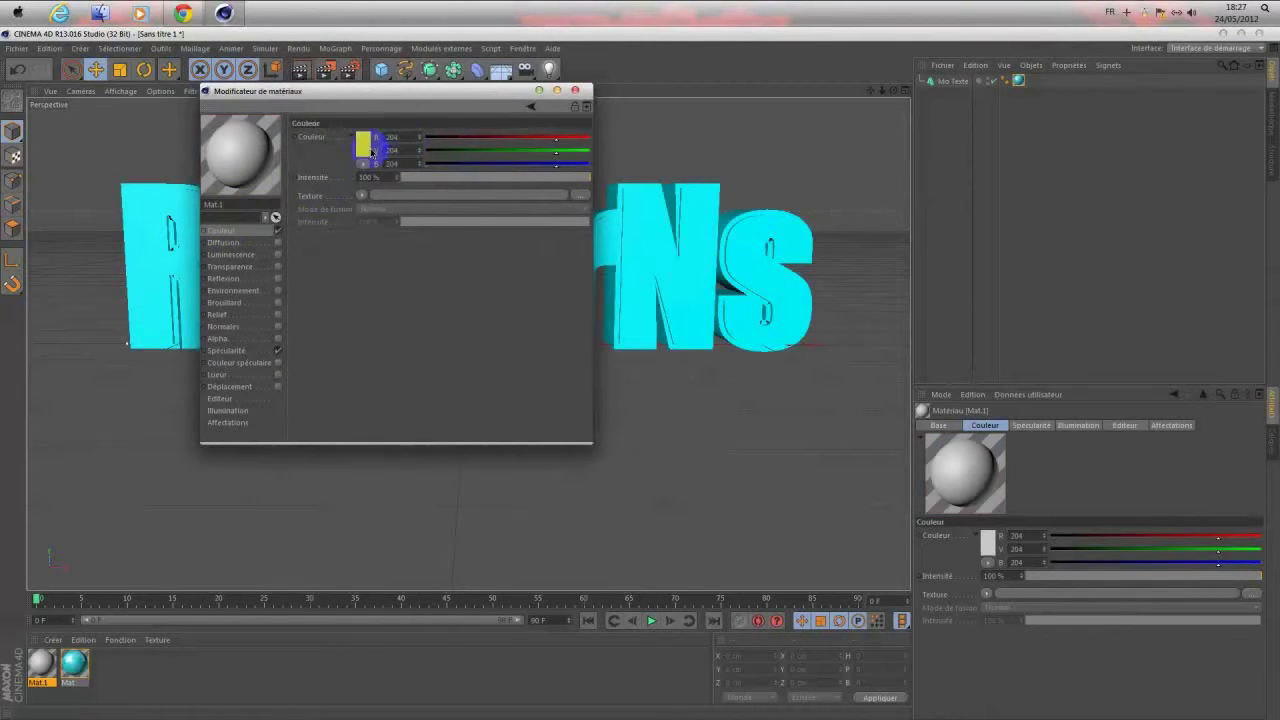
click(363, 143)
click(300, 168)
key(Return)
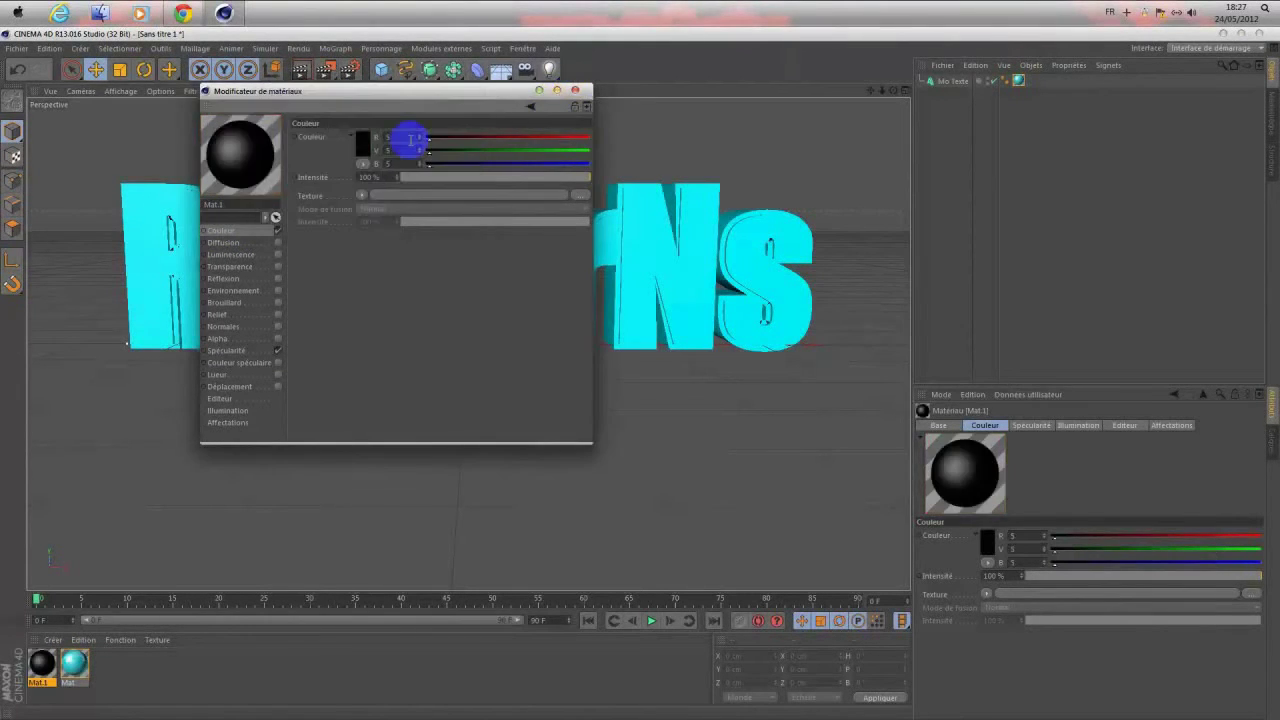
Step: Give Mat.1 a Fresnel reflection texture and apply it to the Mo Texte object
click(237, 280)
click(367, 207)
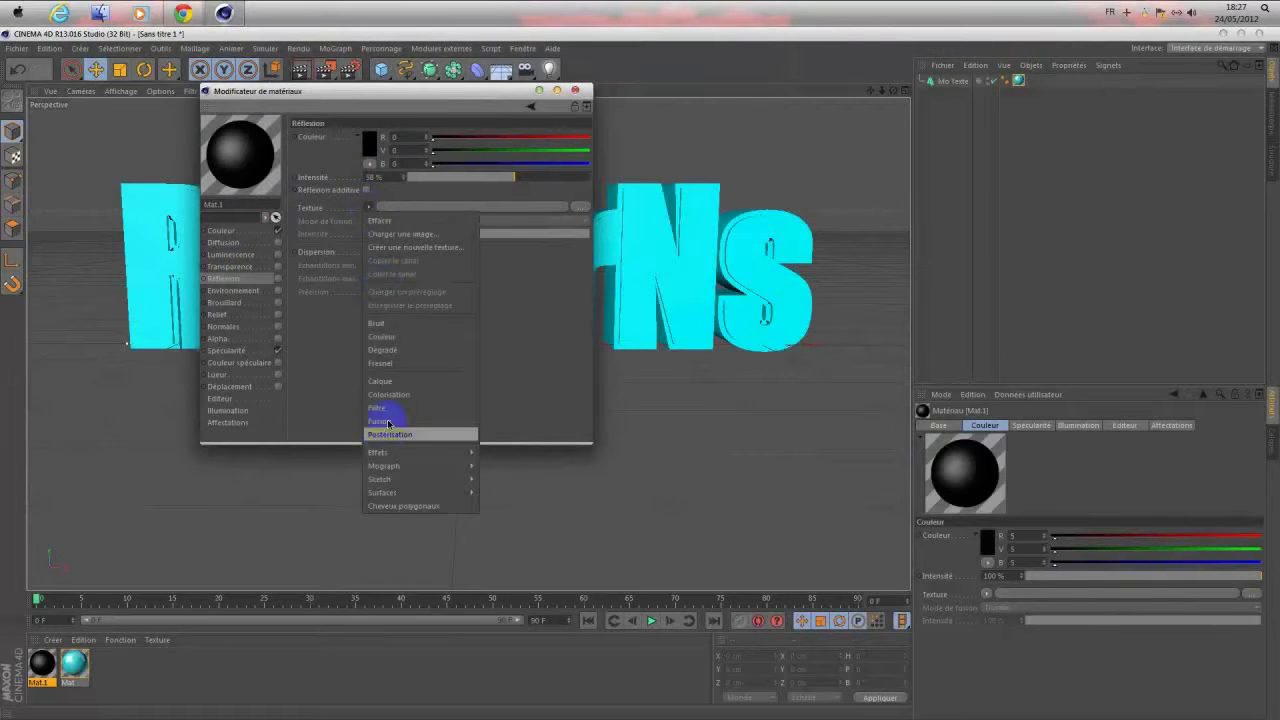
click(381, 364)
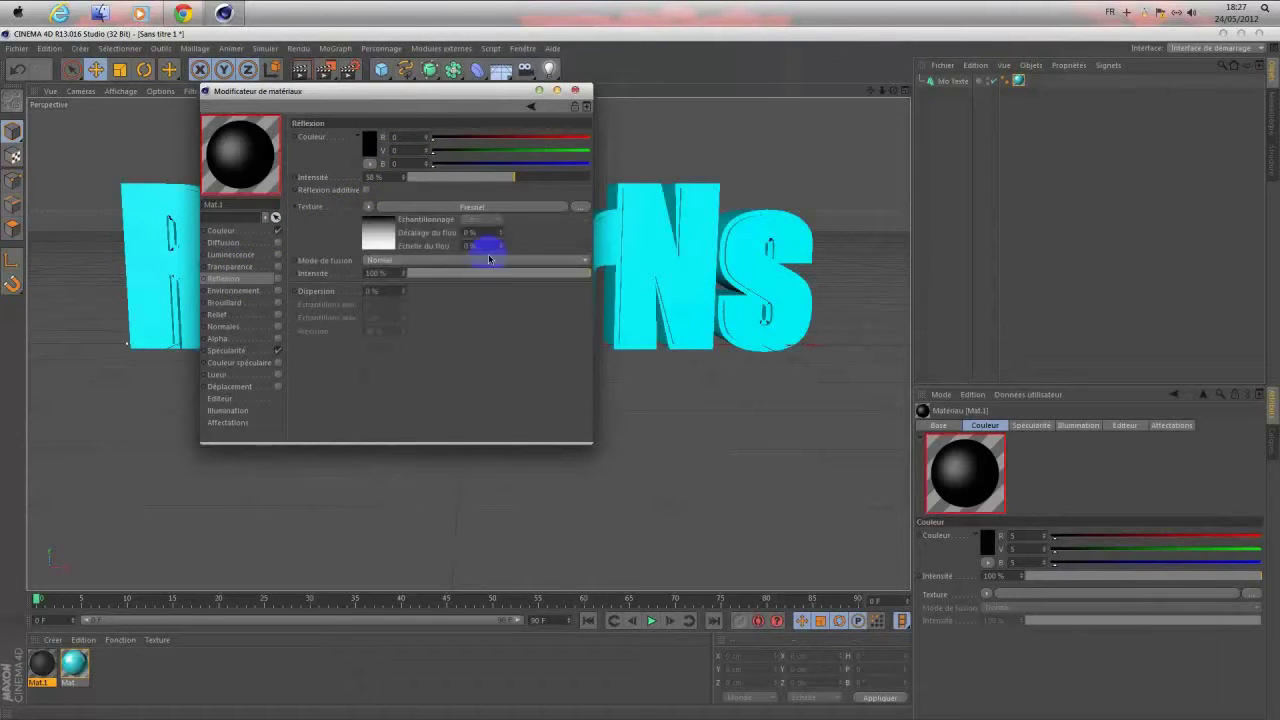
click(575, 89)
mouse_move(33, 676)
mouse_down()
mouse_move(997, 82)
mouse_move(1035, 85)
mouse_up()
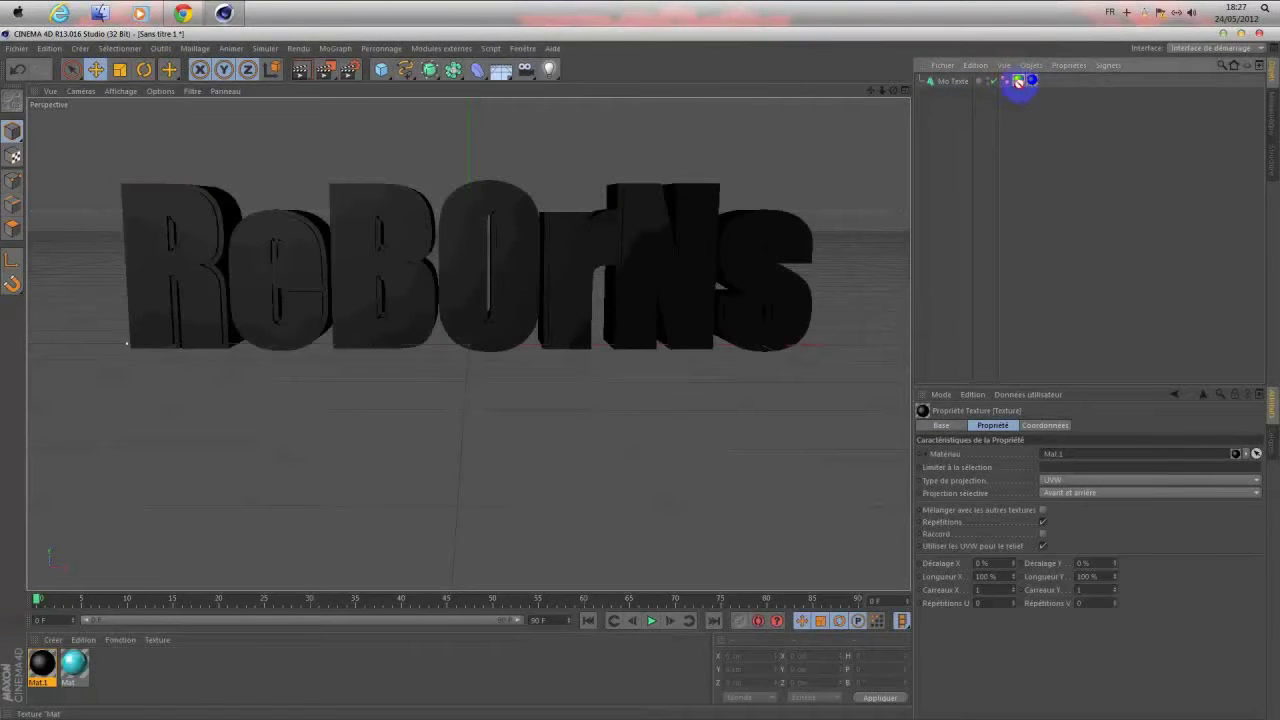
Step: Place the cyan Mat tag after Mat.1 and limit it to the C1 caps selection
drag(1018, 84, 1013, 121)
drag(1044, 86, 1042, 84)
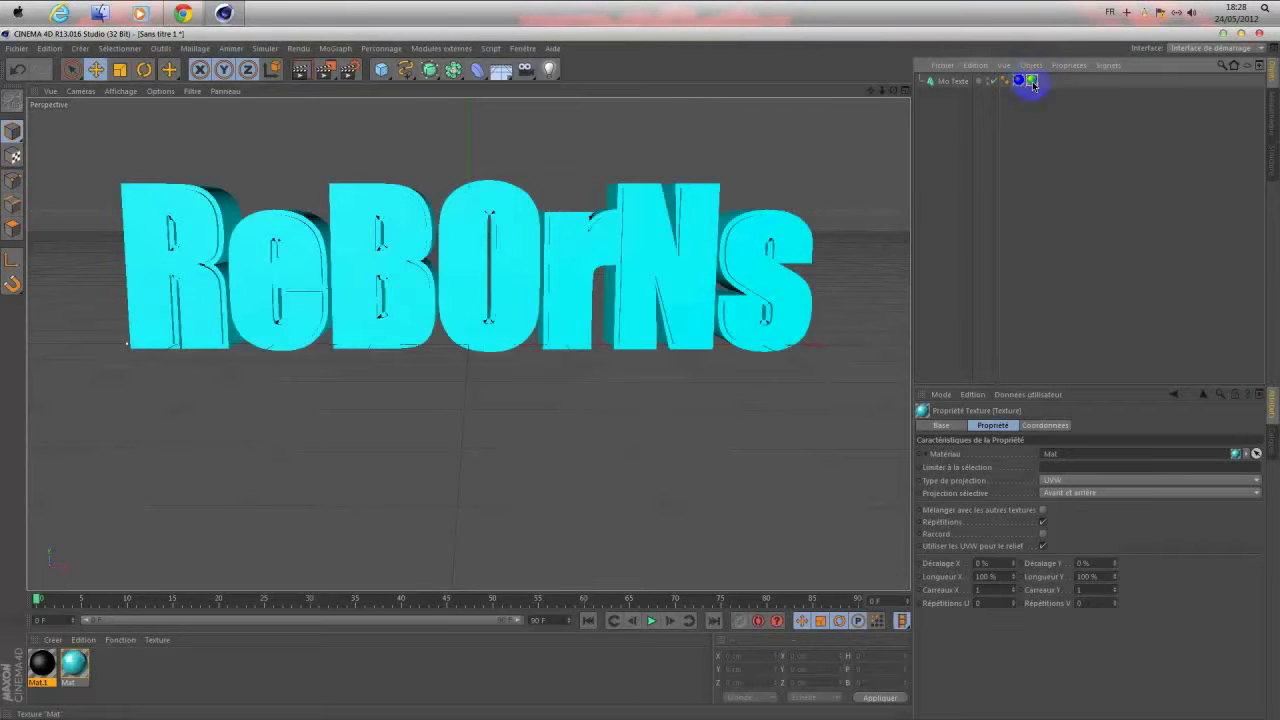
double_click(1032, 81)
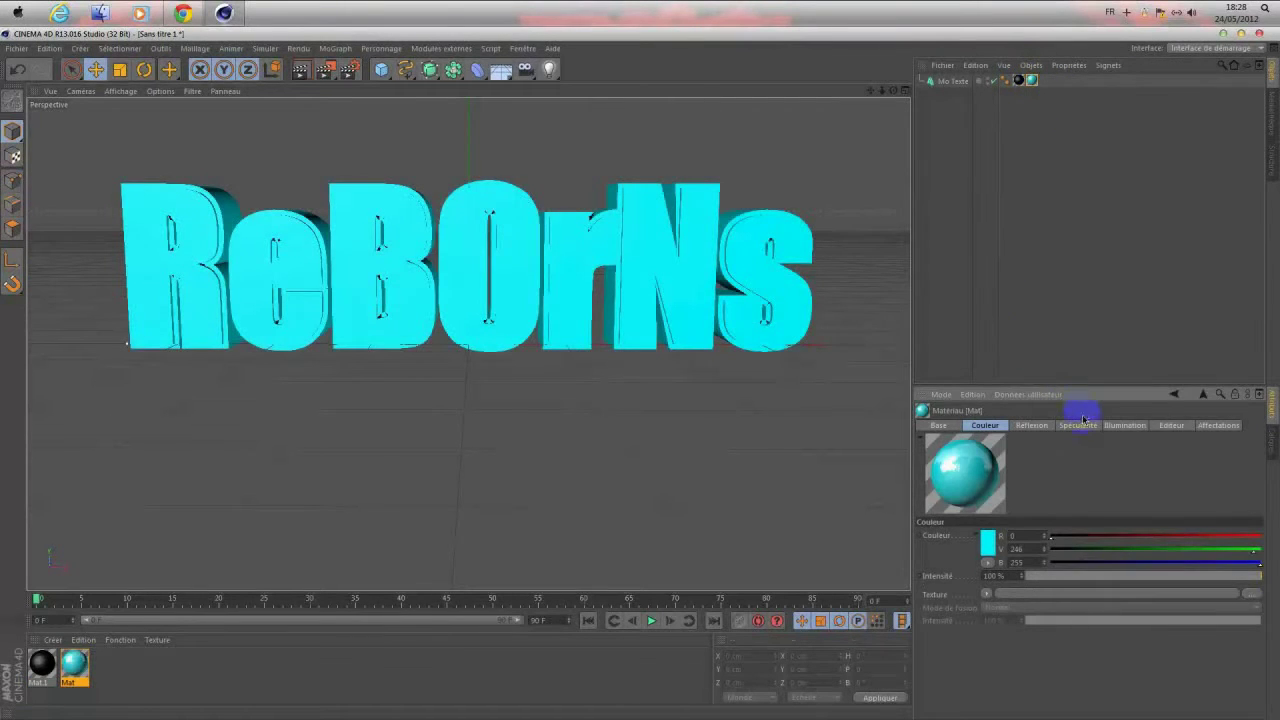
click(1032, 80)
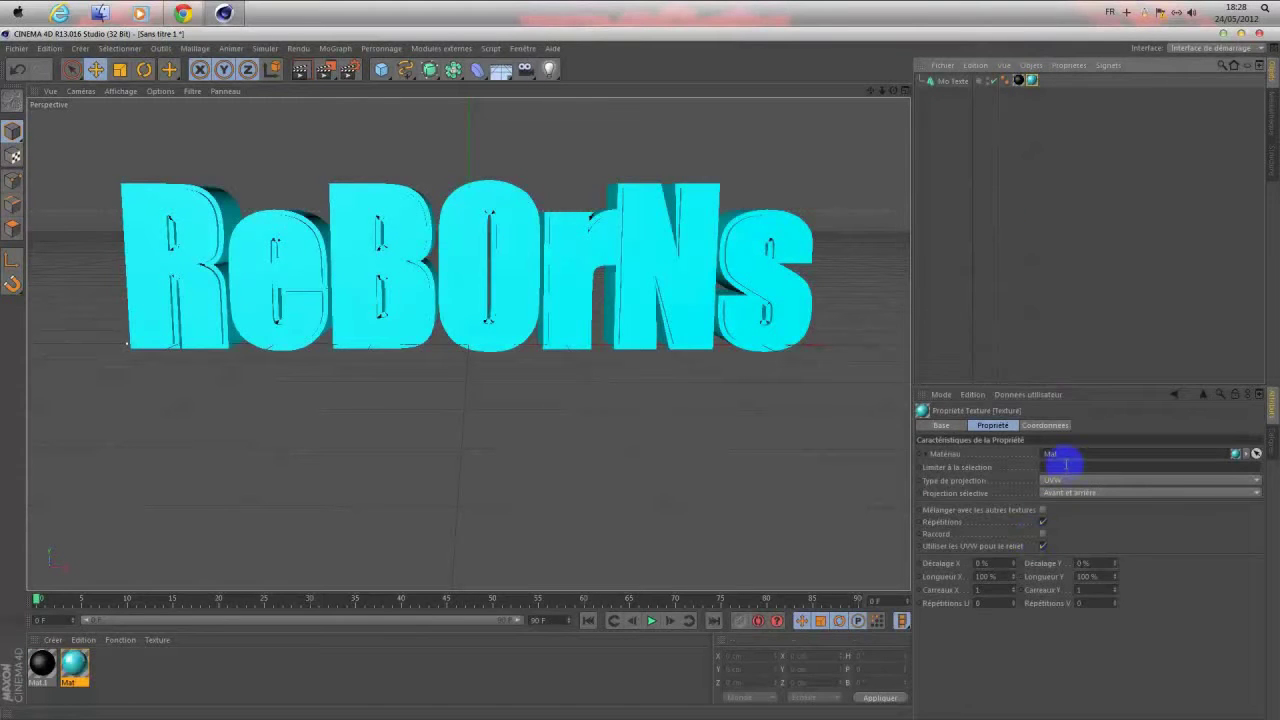
click(1060, 466)
key(Caps_Lock)
text(C1)
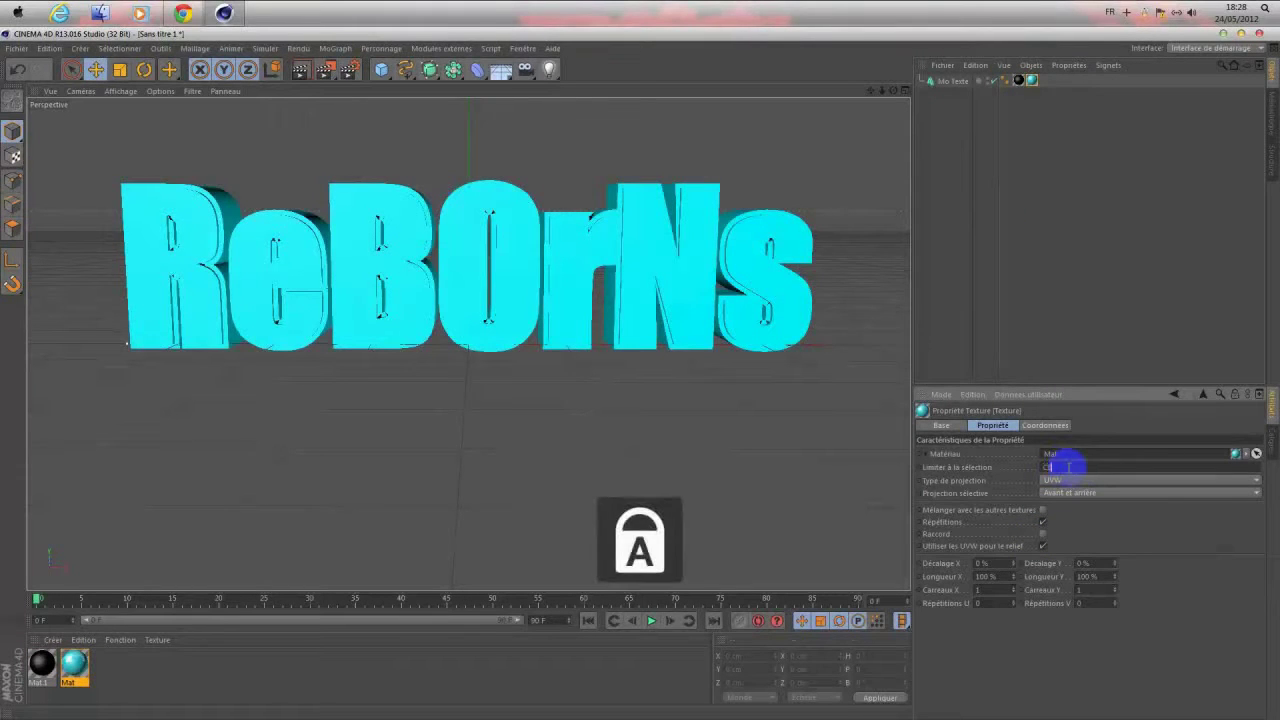
key(Return)
click(1066, 223)
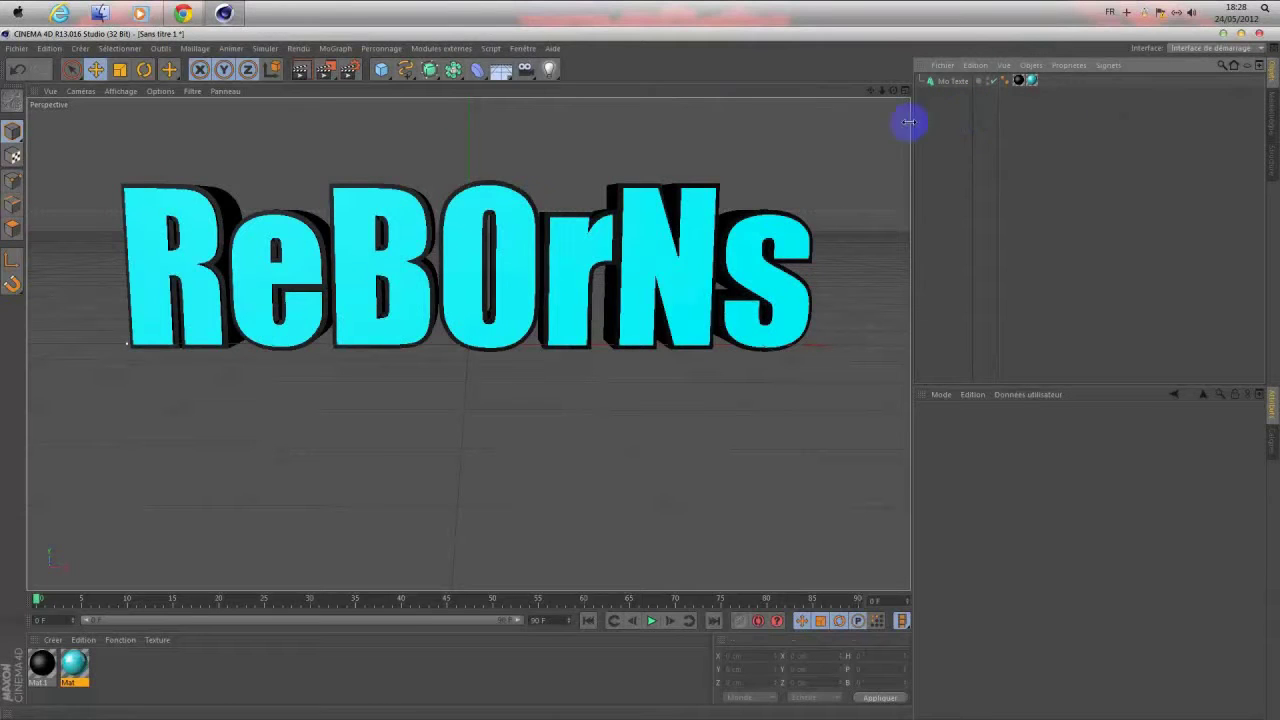
Step: Add a torus around the text and scale it up to about 942 cm
alt+drag(755, 153, 855, 104)
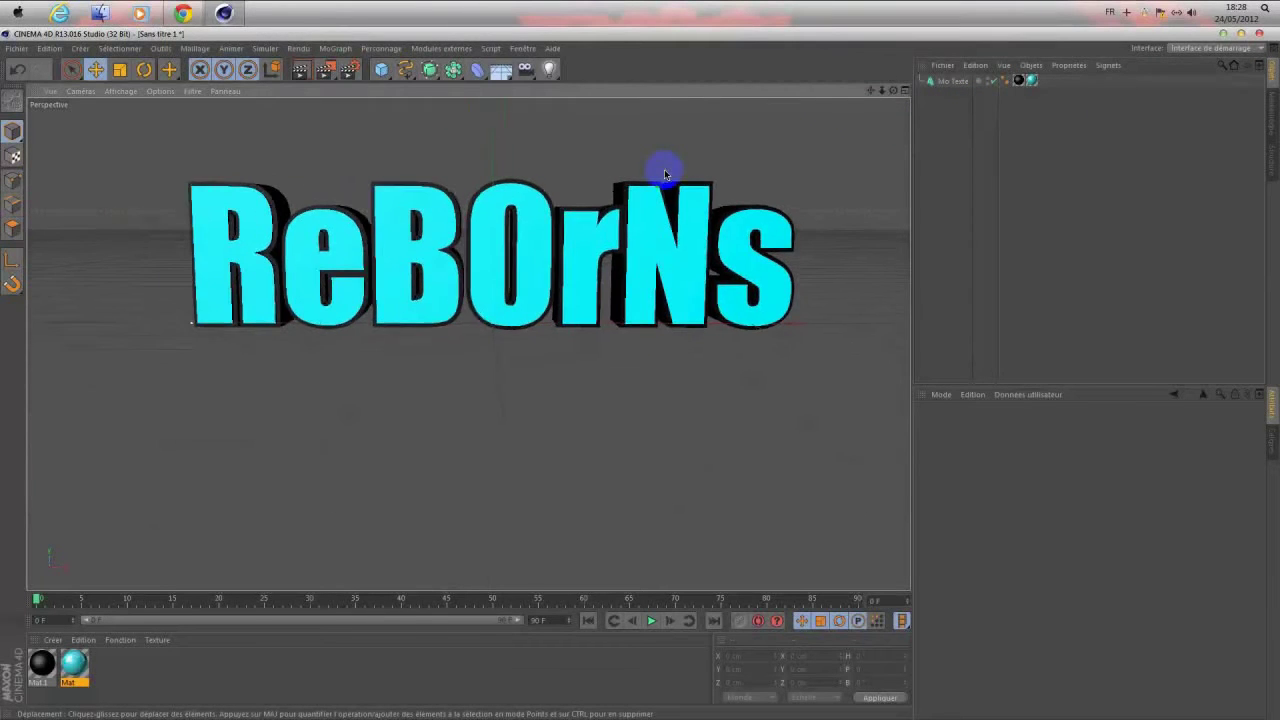
alt+right_drag(471, 314, 484, 296)
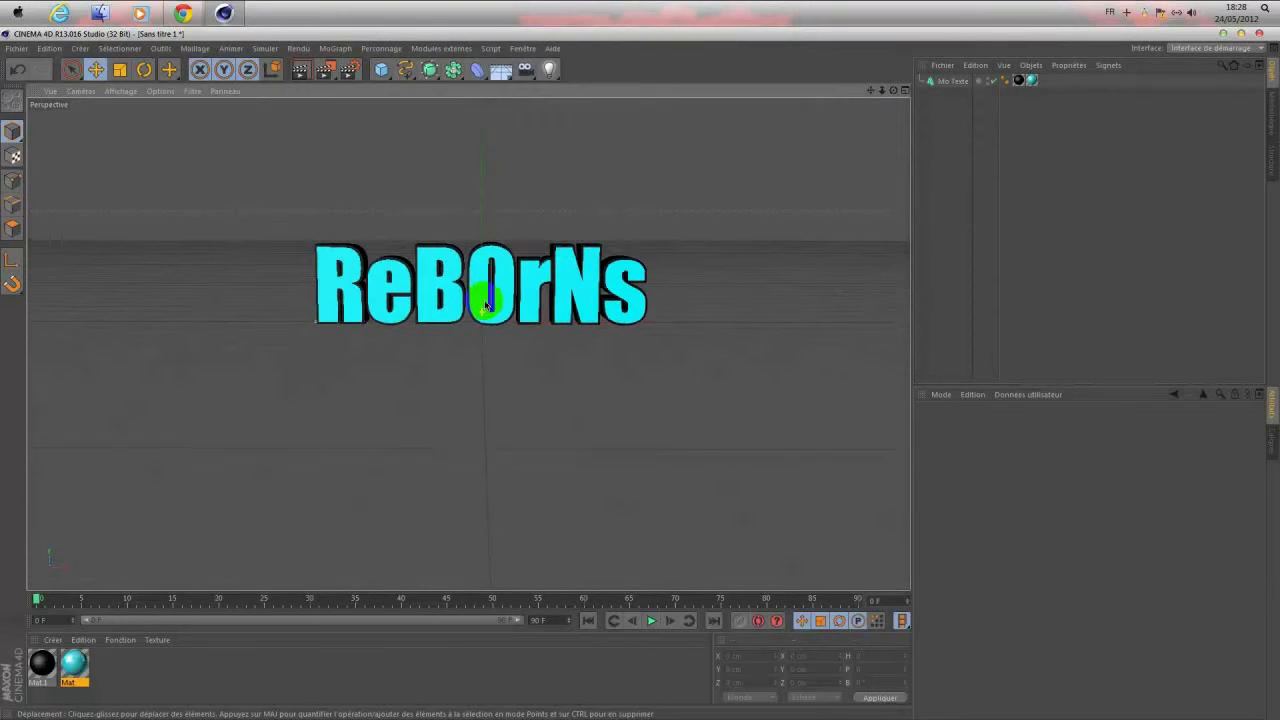
click(377, 71)
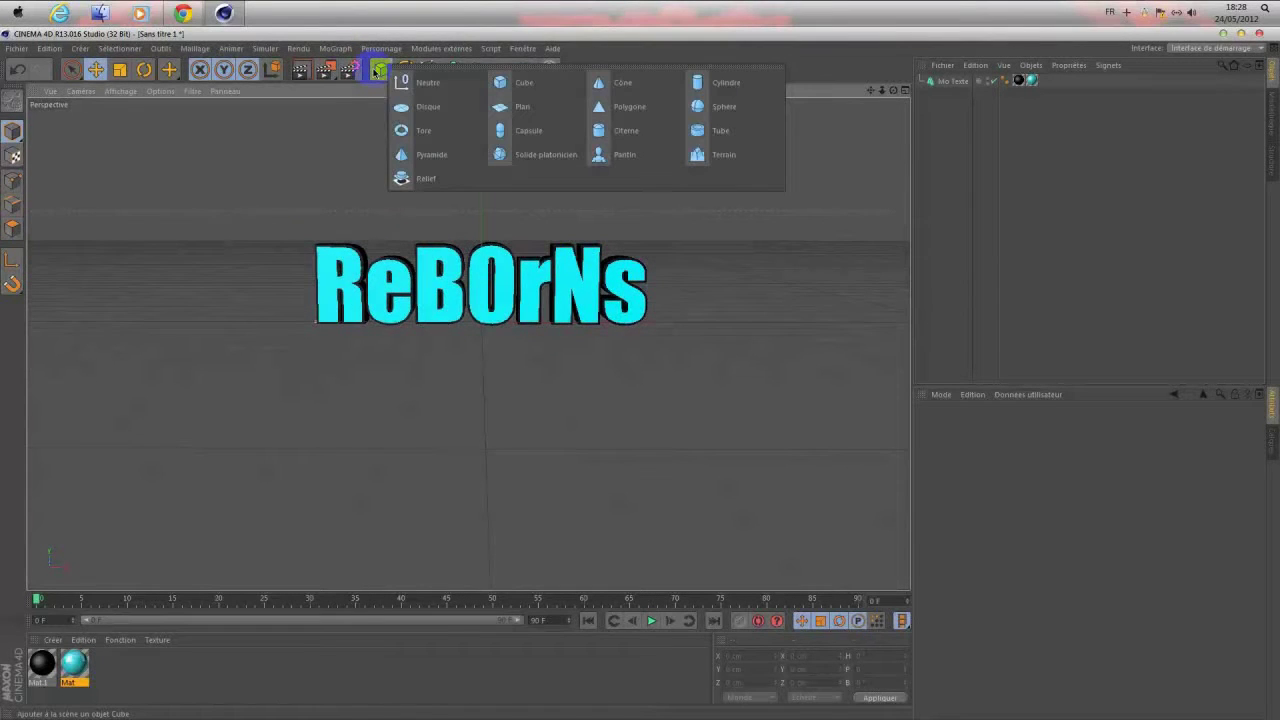
click(419, 131)
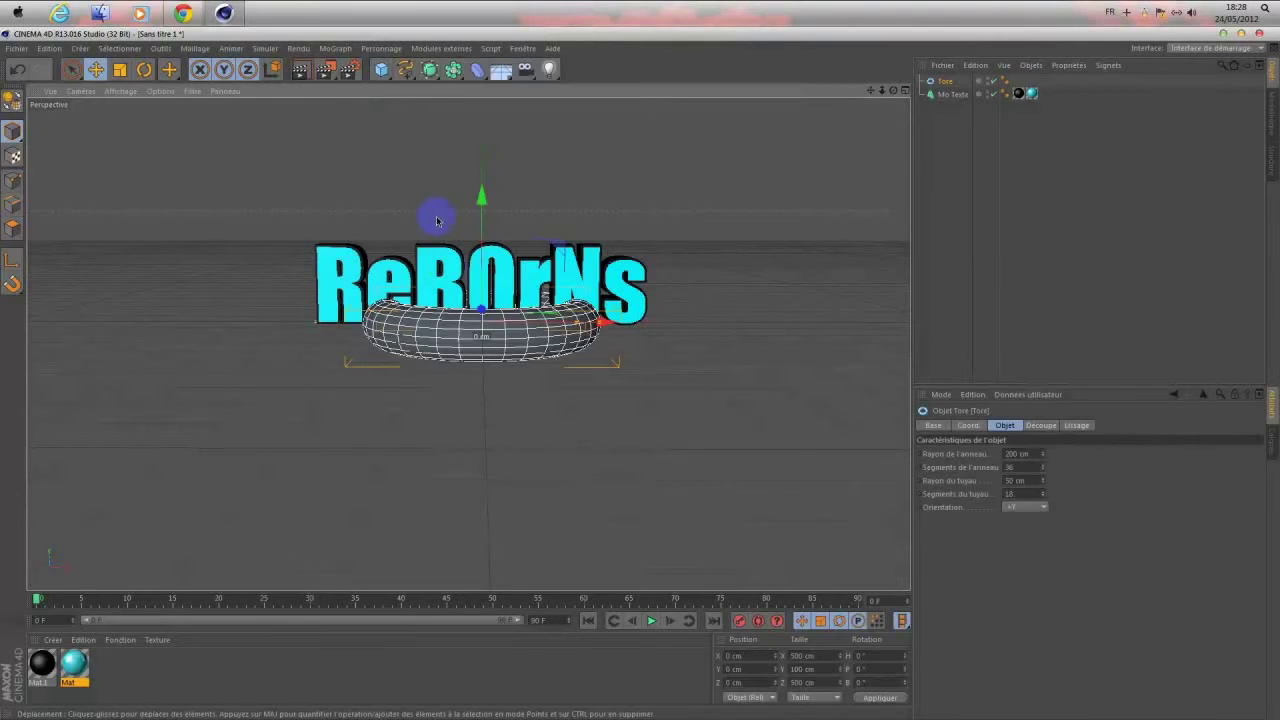
click(70, 73)
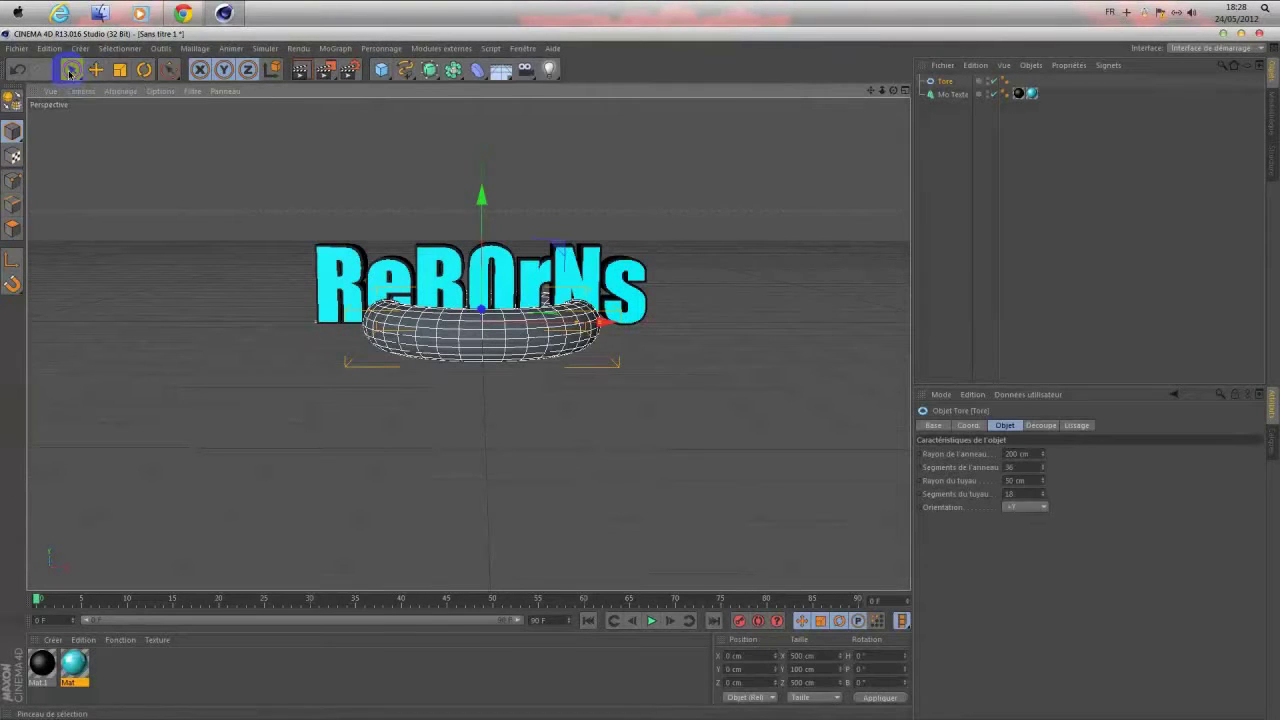
click(120, 70)
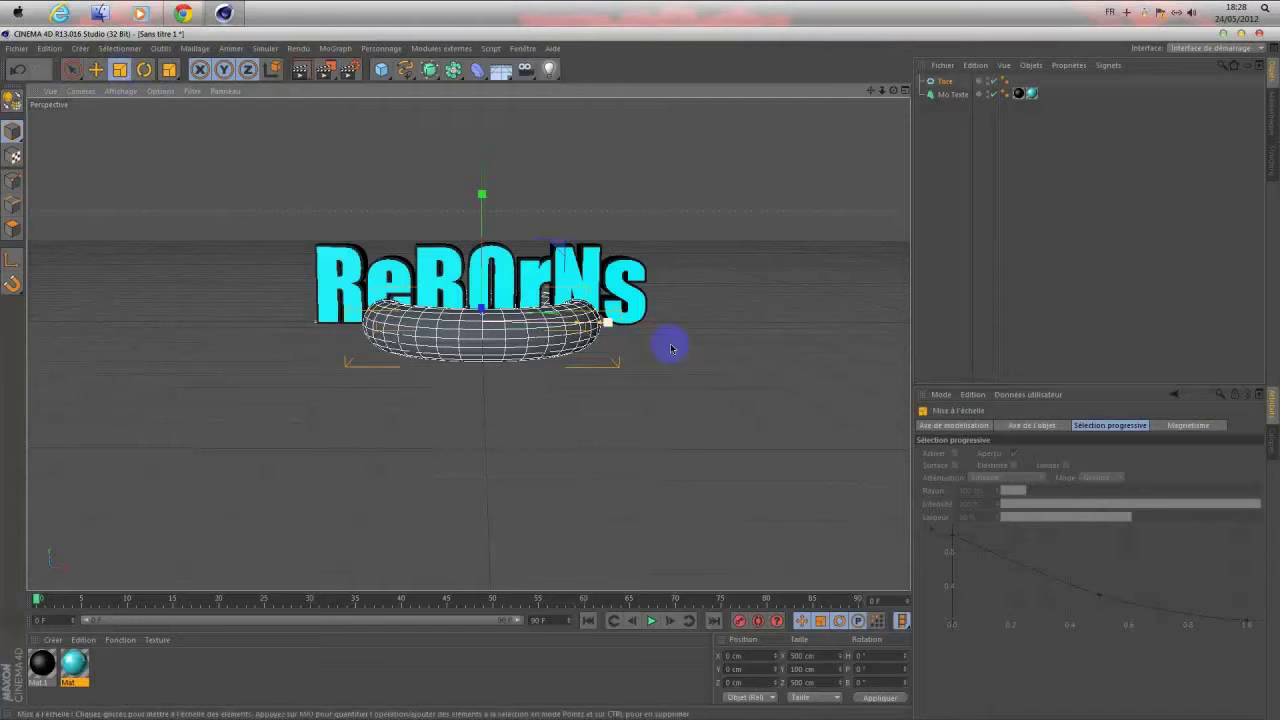
drag(618, 328, 714, 321)
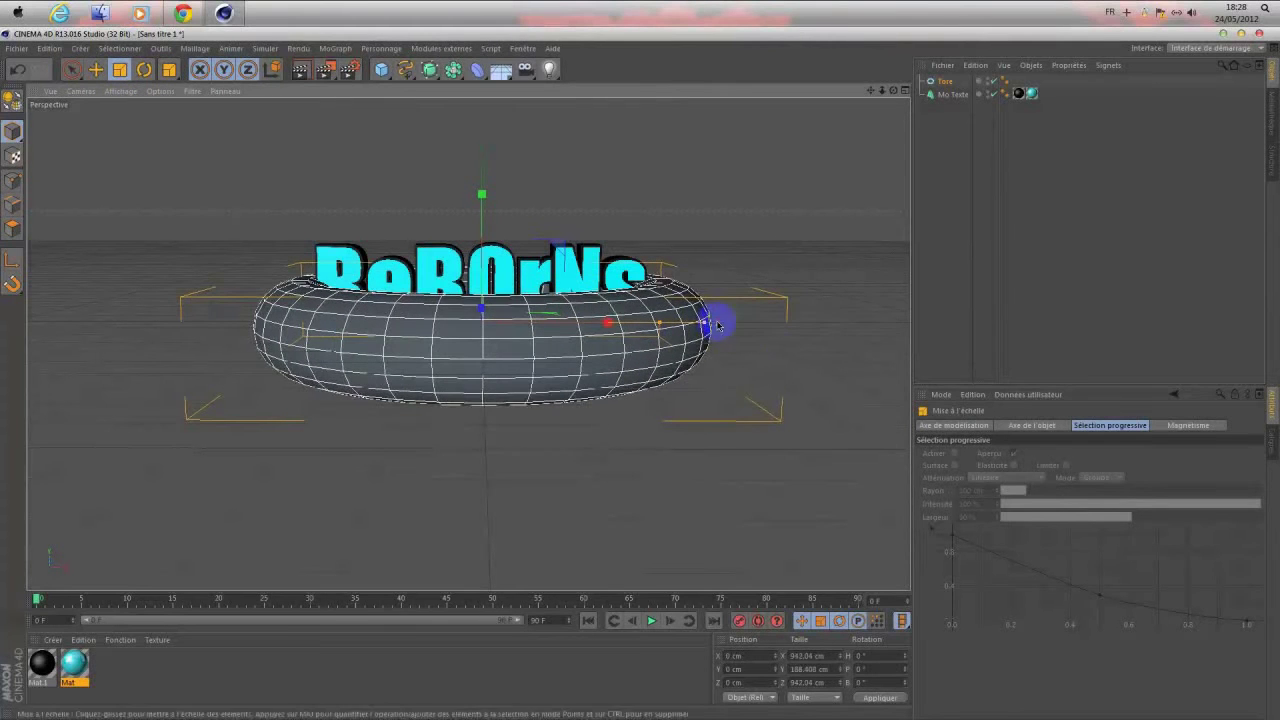
click(964, 100)
Step: Set the torus to a 20 cm tube radius with 55 ring and 35 tube segments
click(945, 82)
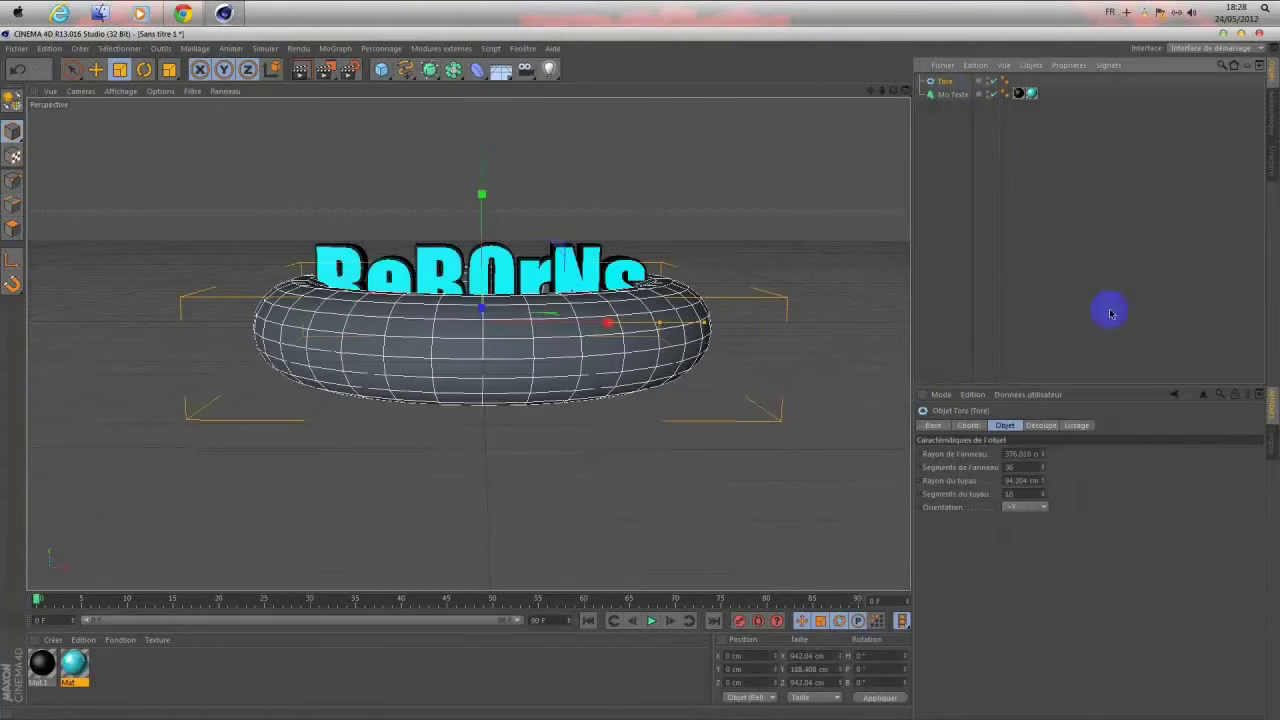
click(1012, 480)
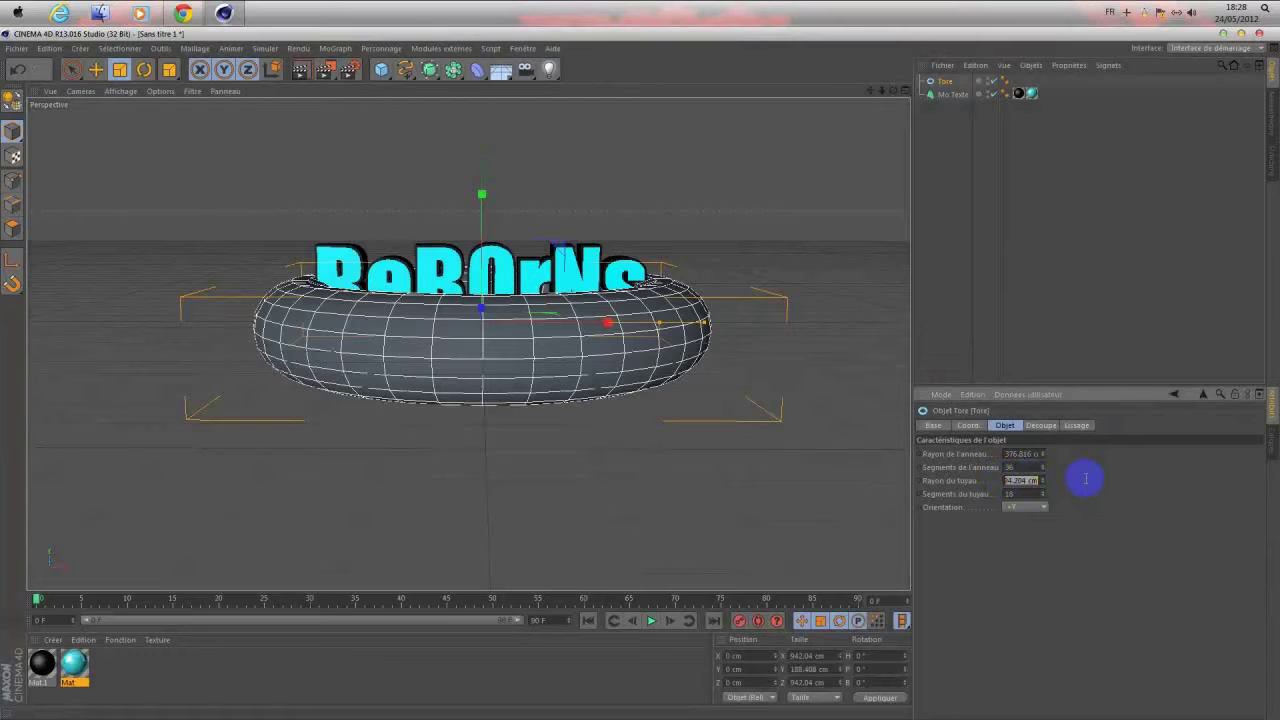
text(20)
key(Return)
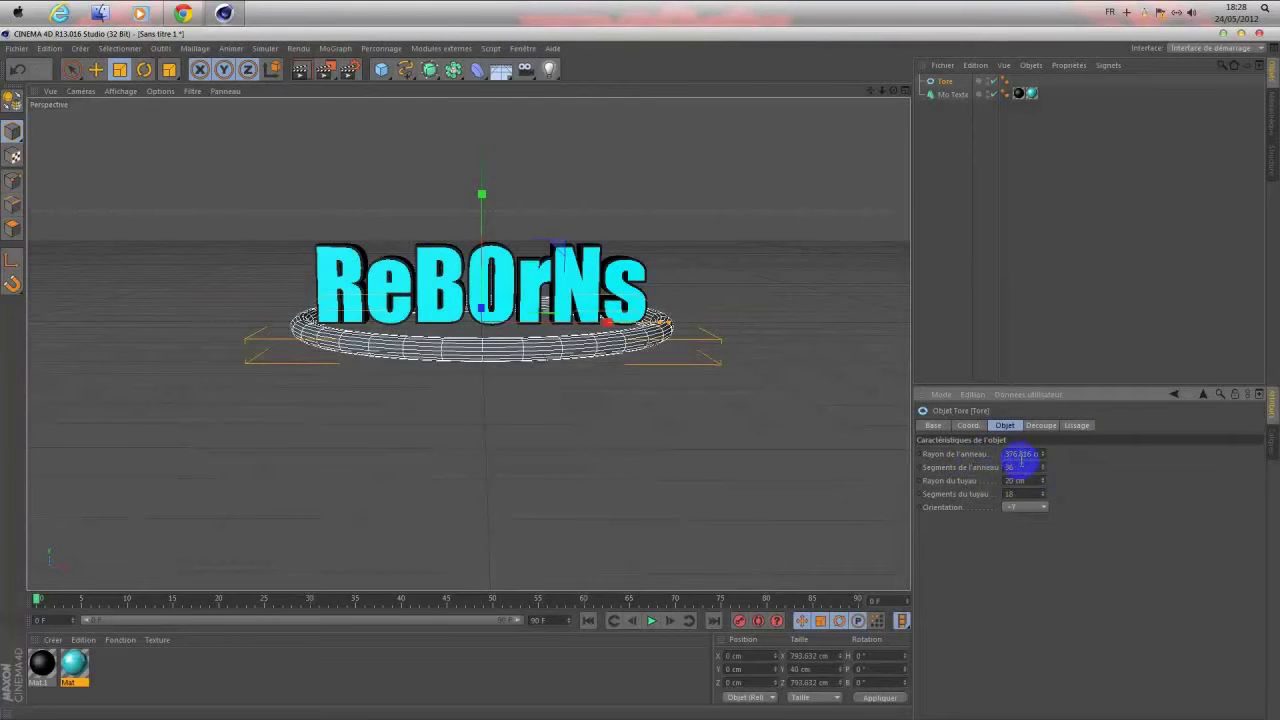
drag(1016, 467, 957, 467)
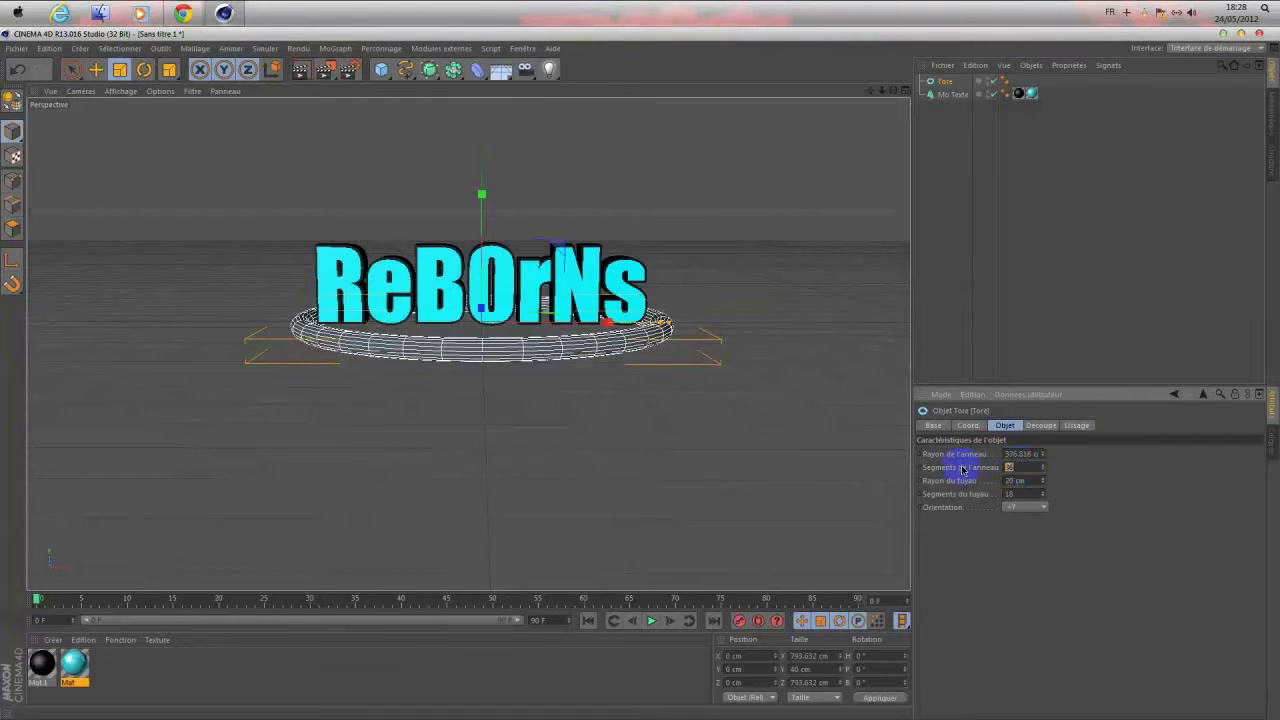
text(55)
key(Return)
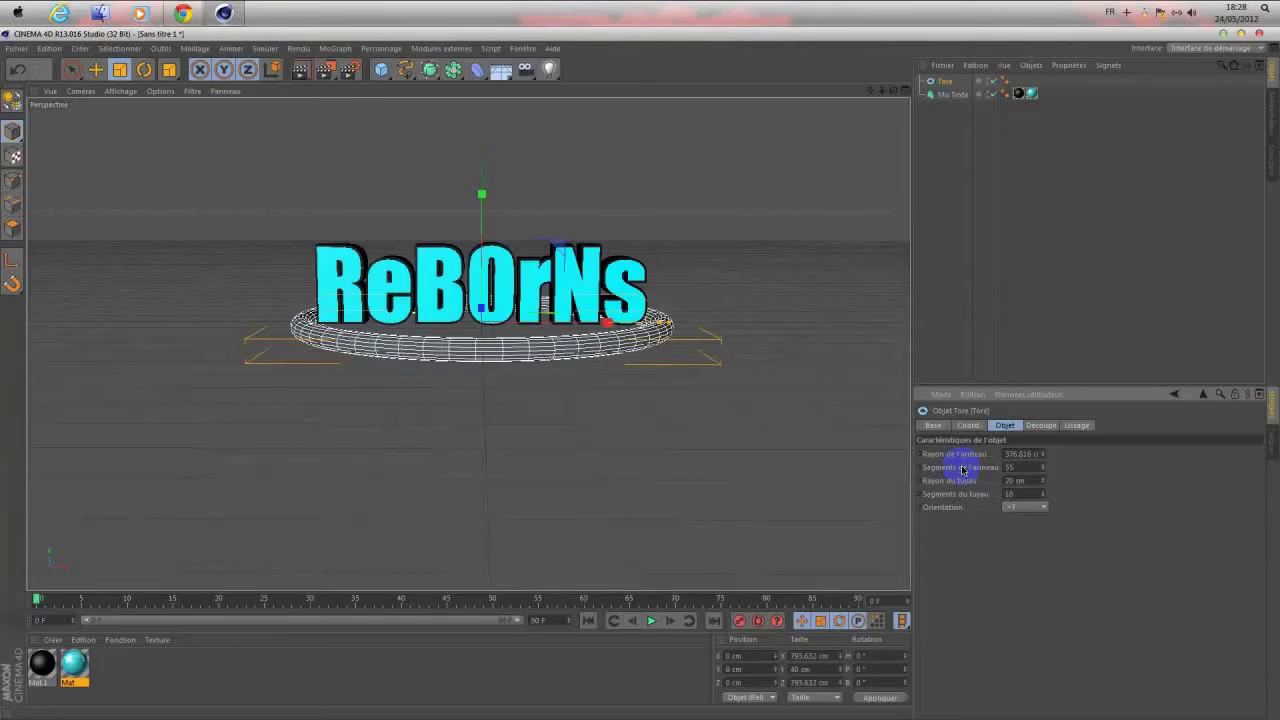
drag(1016, 494, 925, 493)
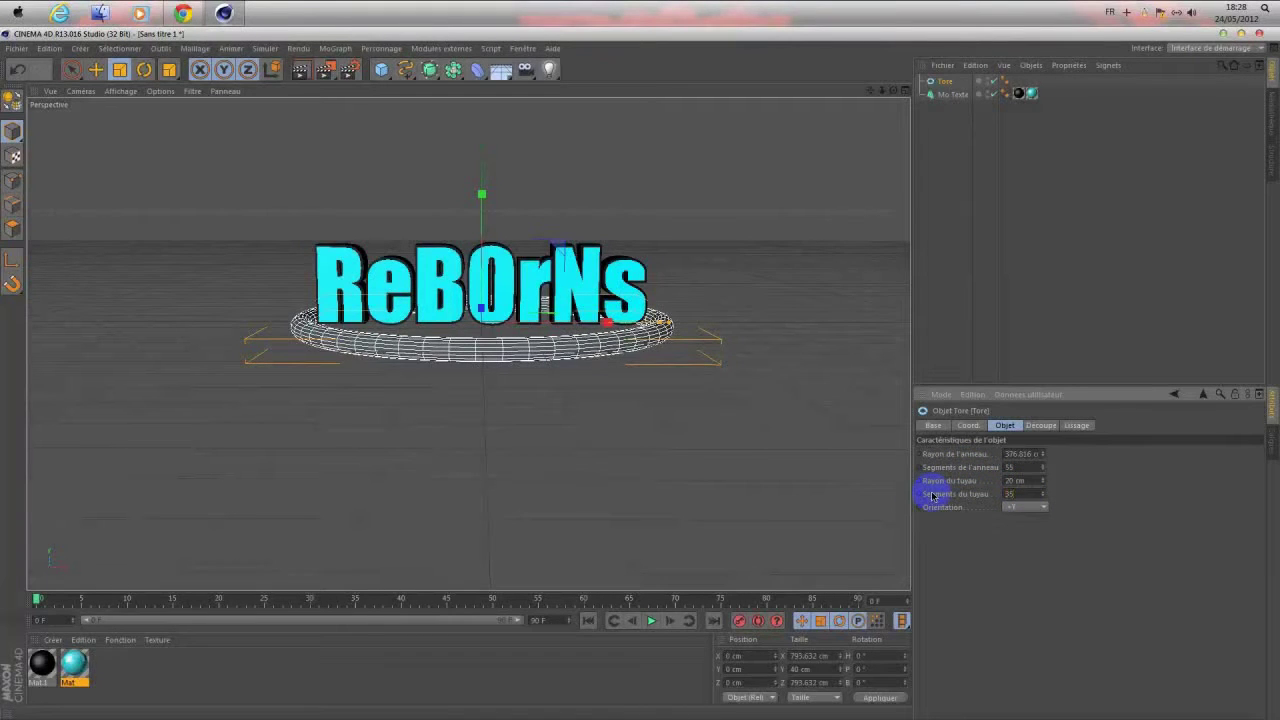
key(Return)
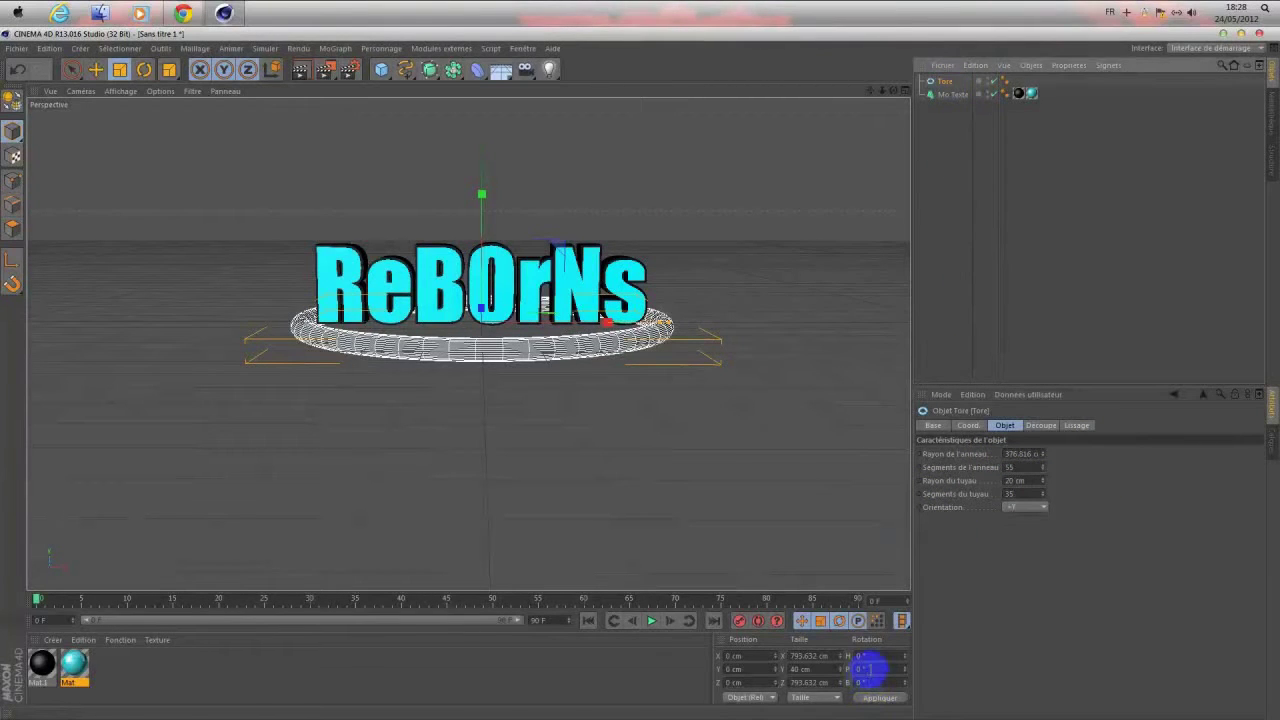
Step: Stand the torus upright with a 90° pitch and raise it along Y
click(818, 657)
key(Return)
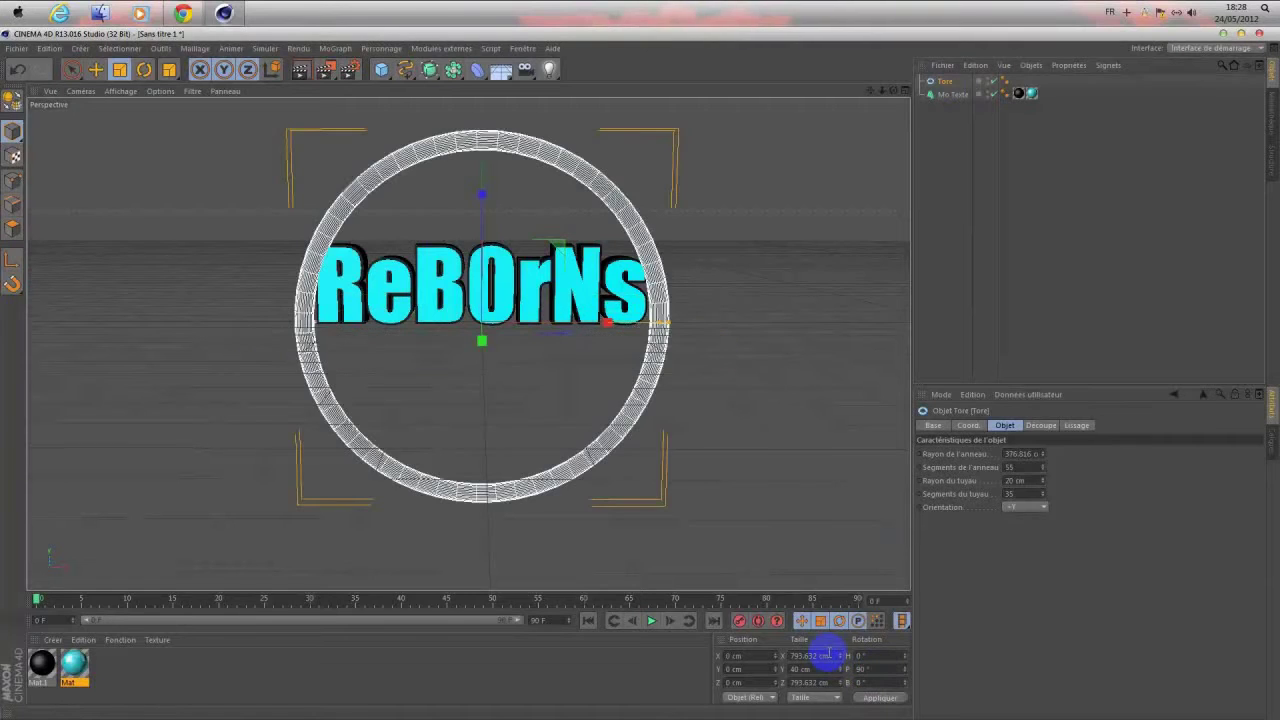
key(e)
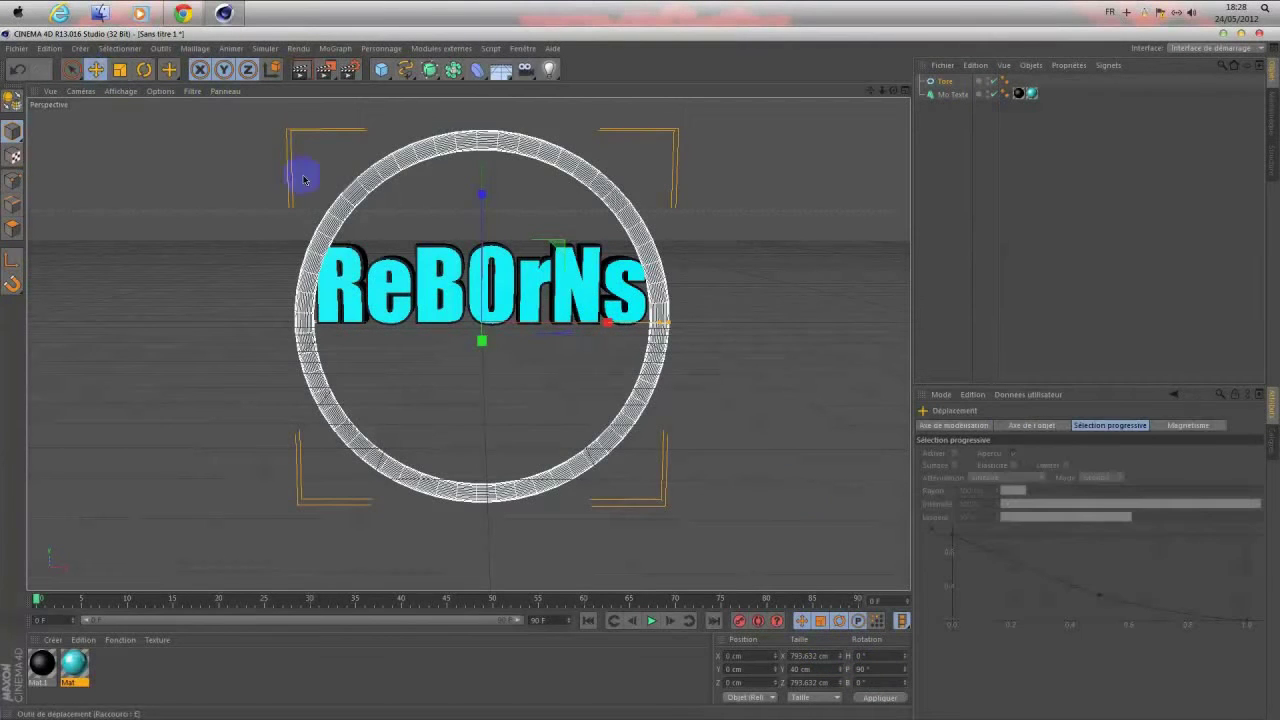
drag(481, 188, 481, 162)
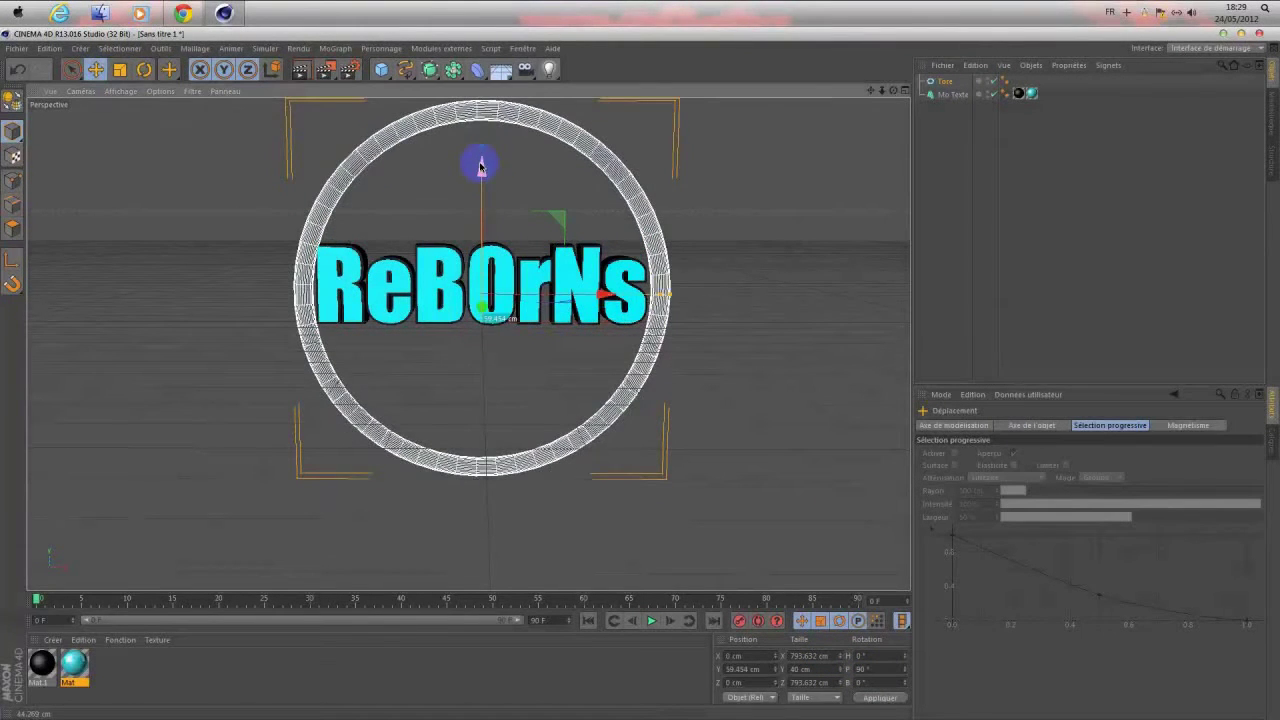
Step: Rescale the torus to 672 cm around the shrunken ReB0rNs text and show four viewports
key(t)
click(572, 288)
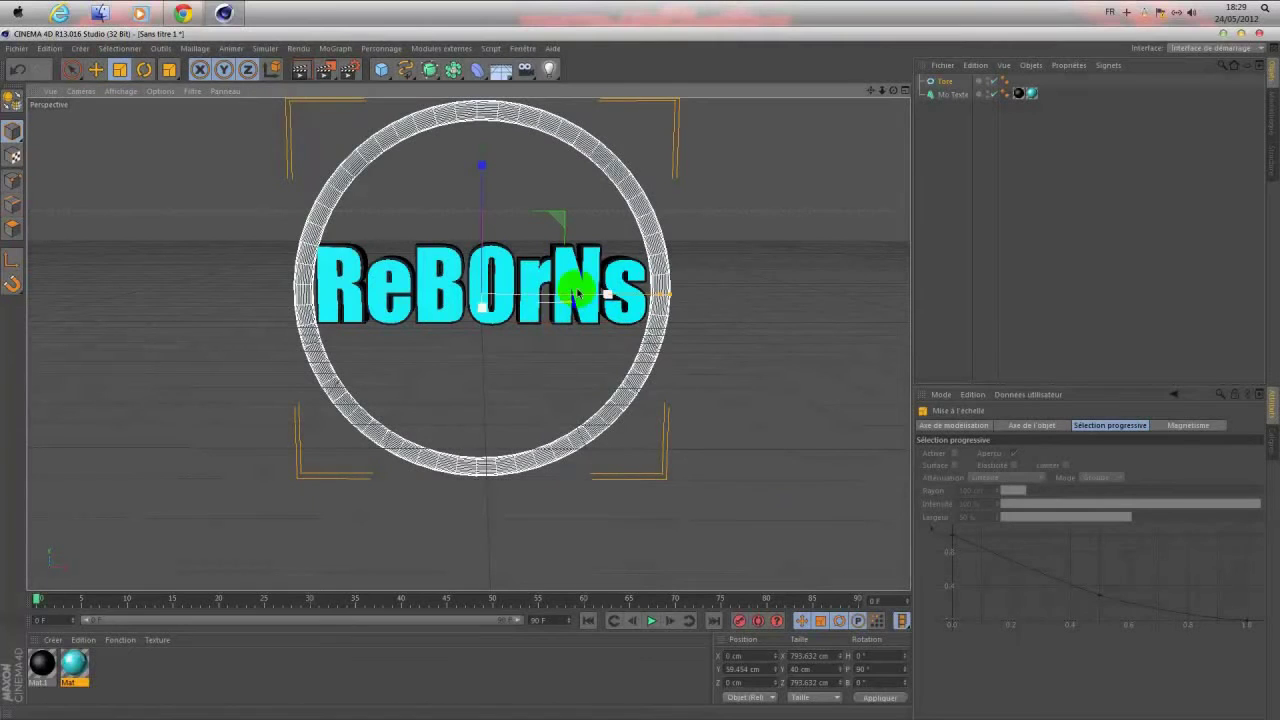
mouse_move(590, 293)
mouse_down()
mouse_move(540, 325)
mouse_move(550, 305)
mouse_up()
click(955, 94)
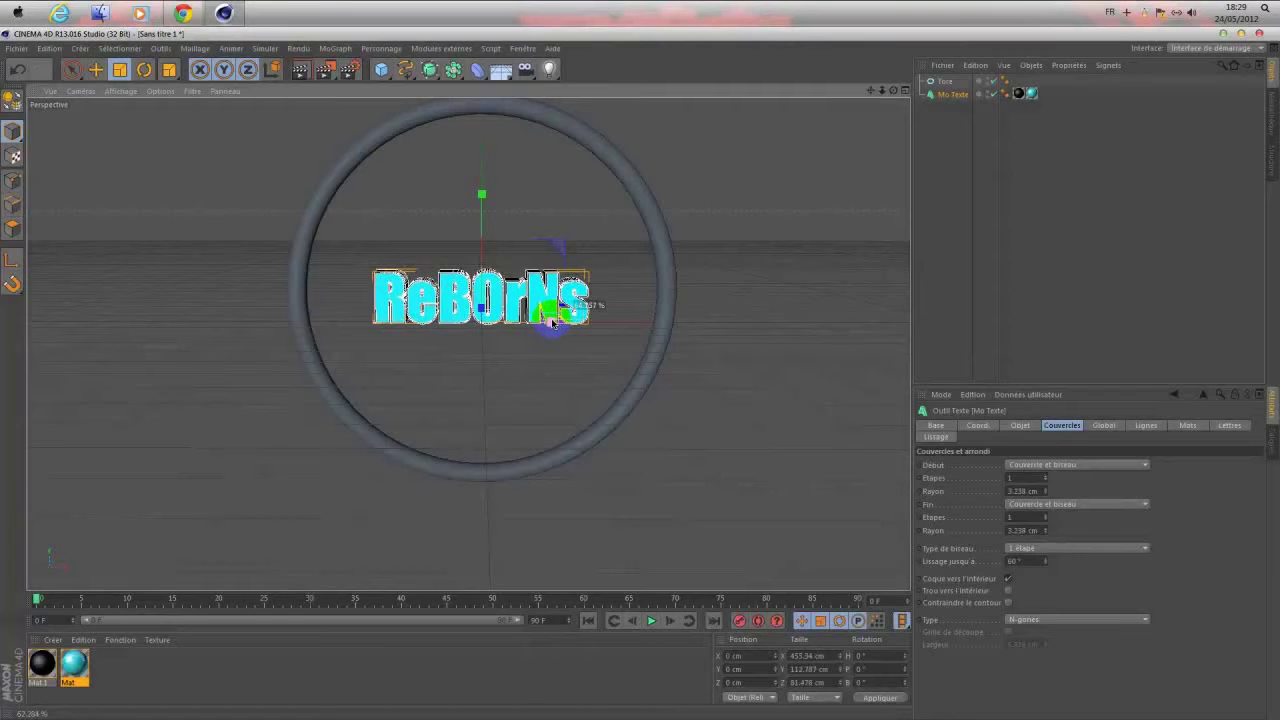
click(946, 82)
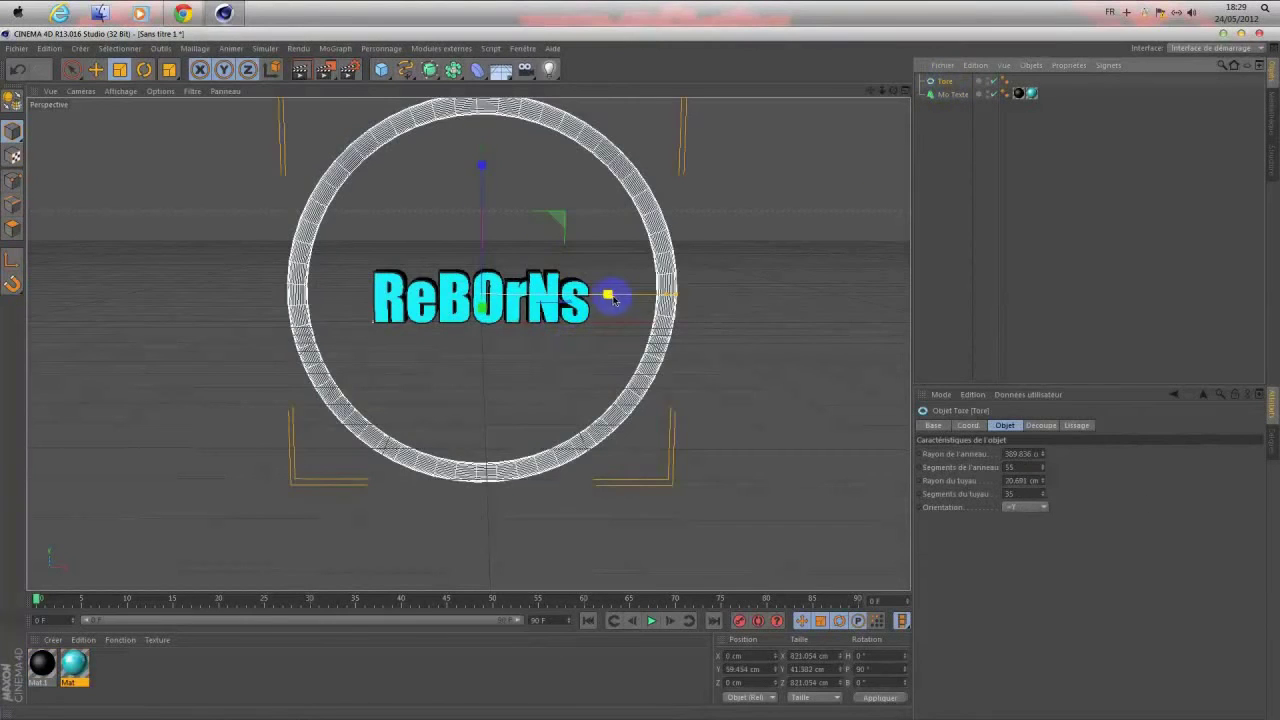
drag(606, 294, 589, 303)
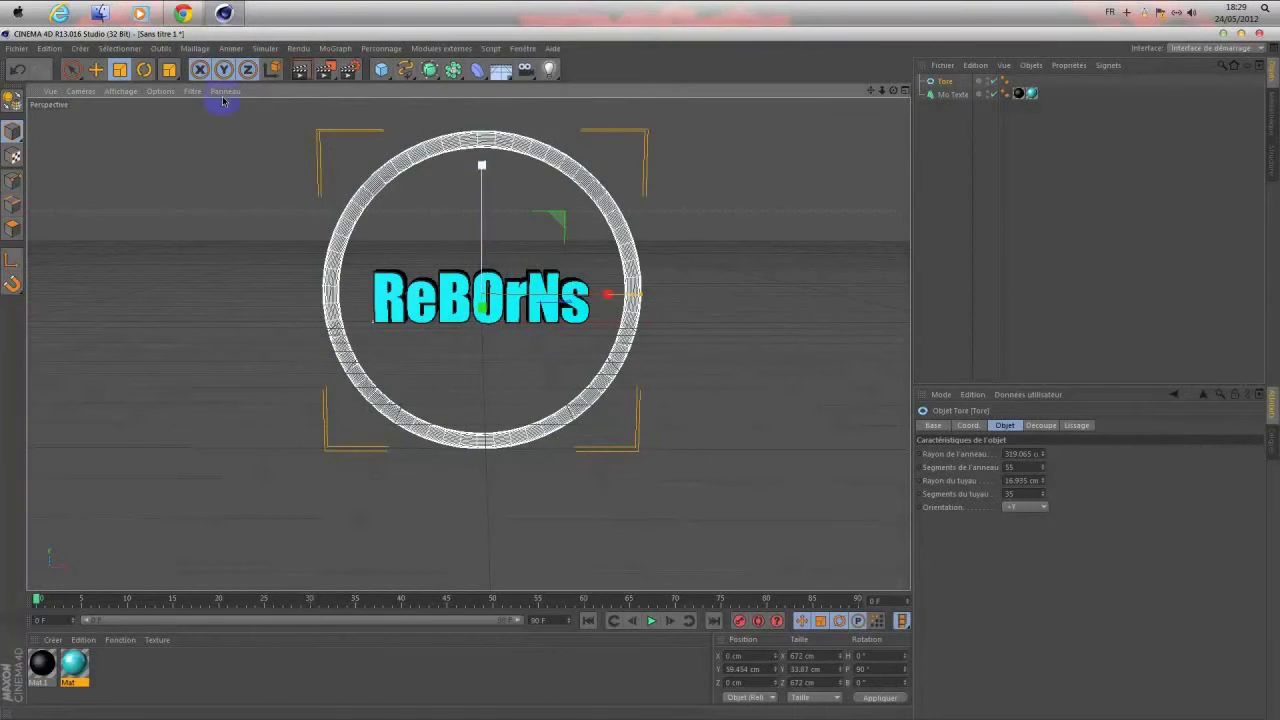
click(97, 70)
click(102, 72)
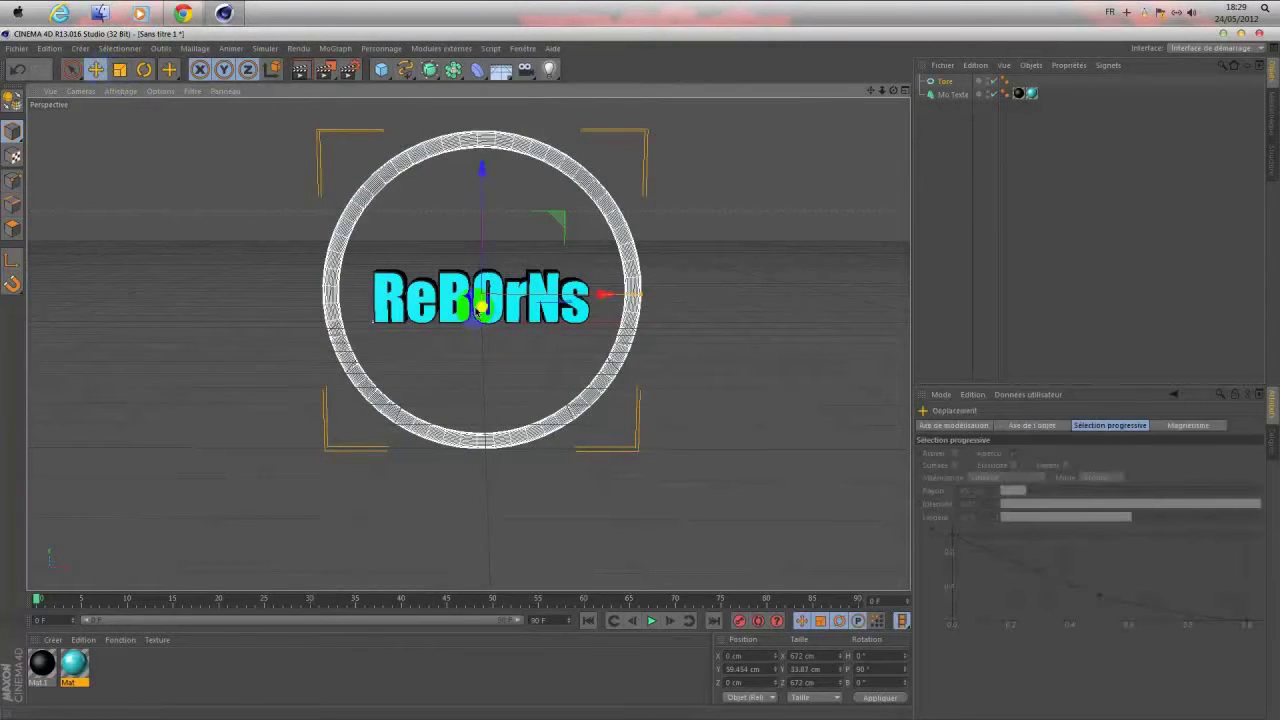
click(905, 93)
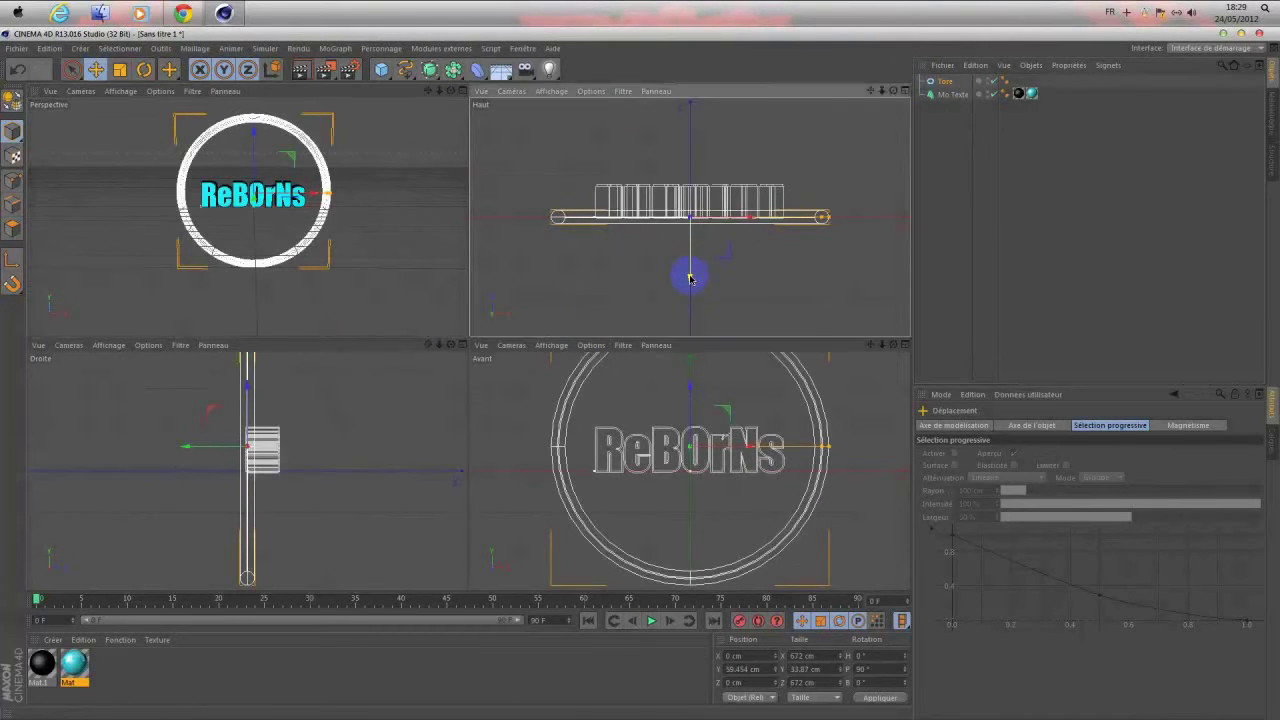
Step: Align the torus in depth with the text, shrink it slightly and nudge it right on X
drag(689, 278, 689, 262)
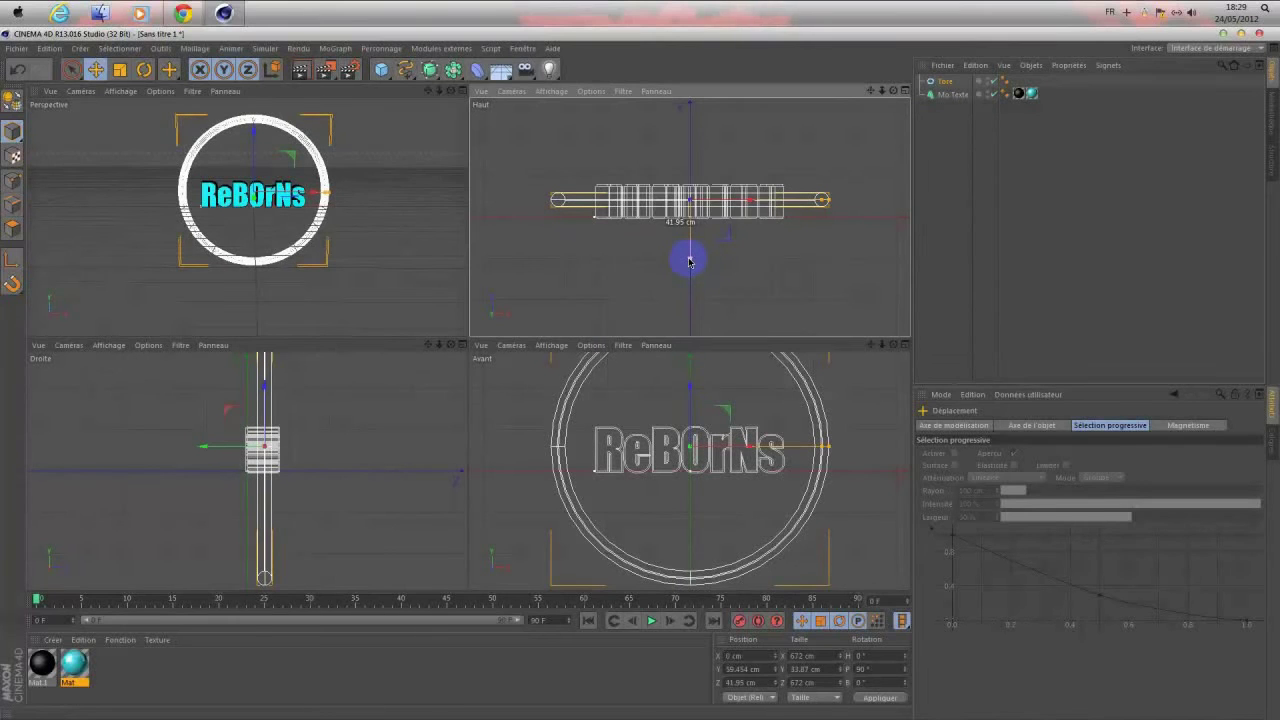
click(119, 69)
drag(324, 197, 311, 197)
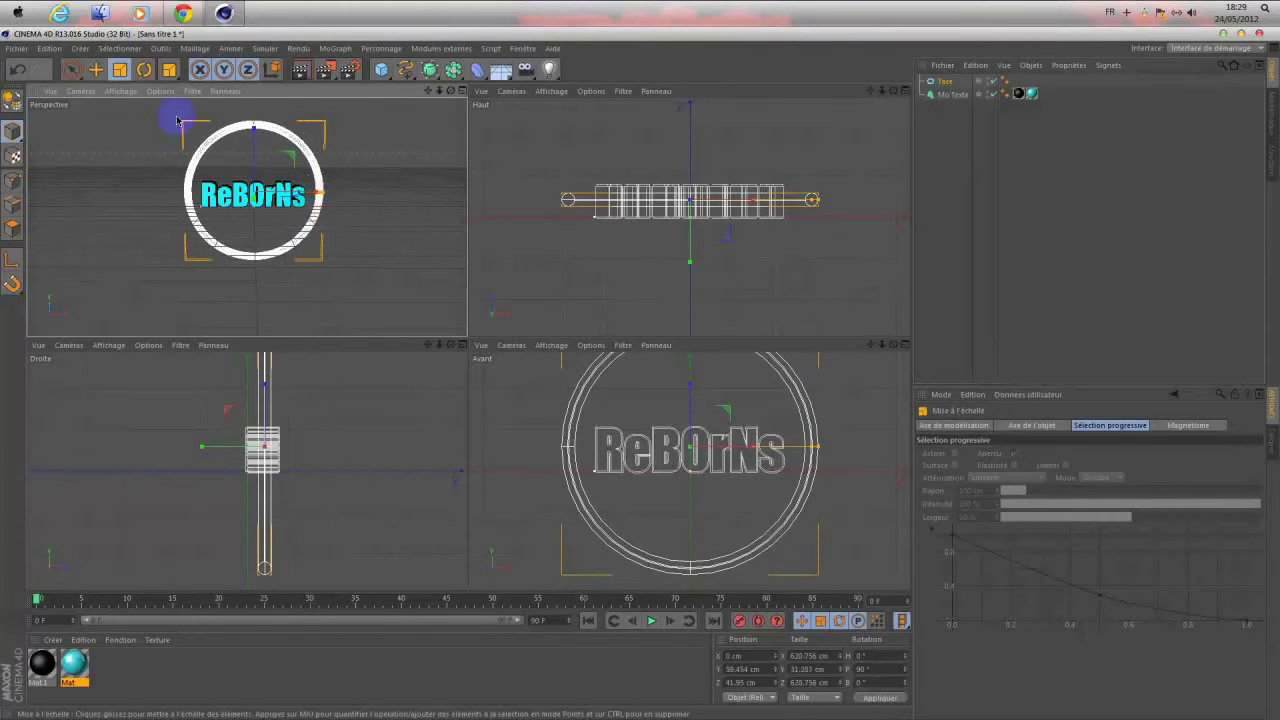
click(96, 70)
drag(284, 197, 284, 197)
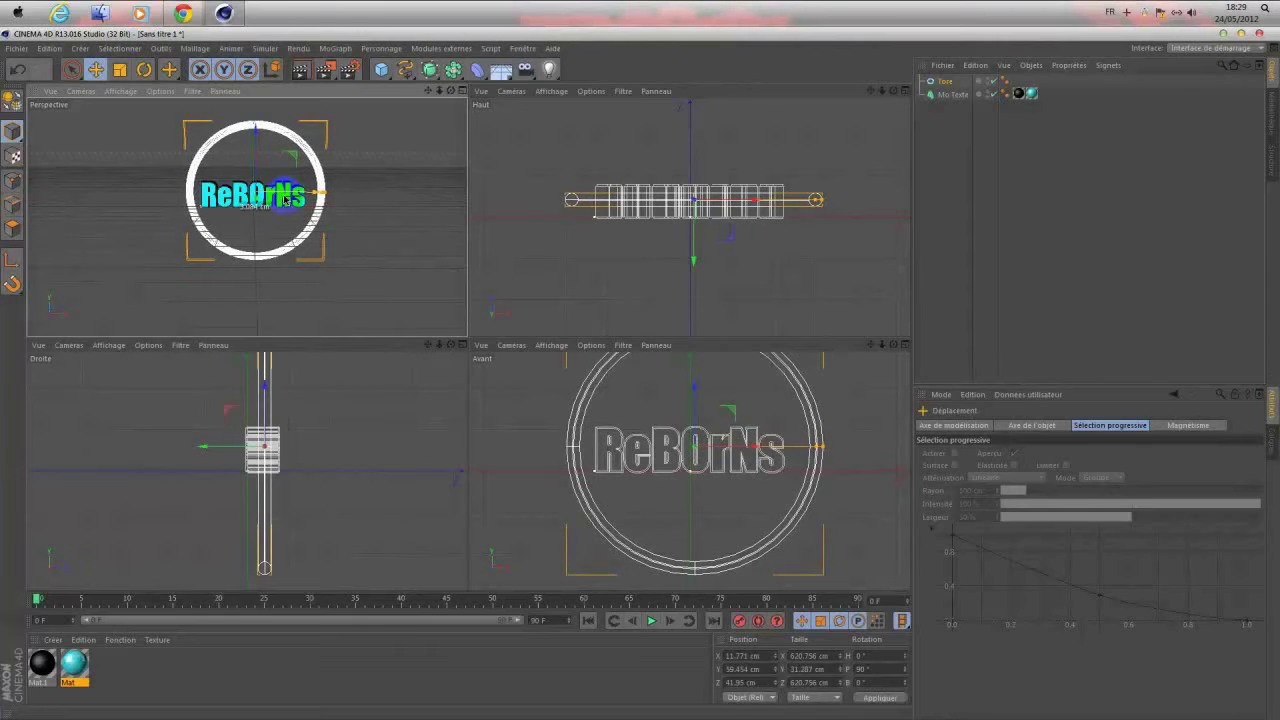
Step: Restore the single maximised Perspective viewport and deselect the torus and text
middle_click(416, 222)
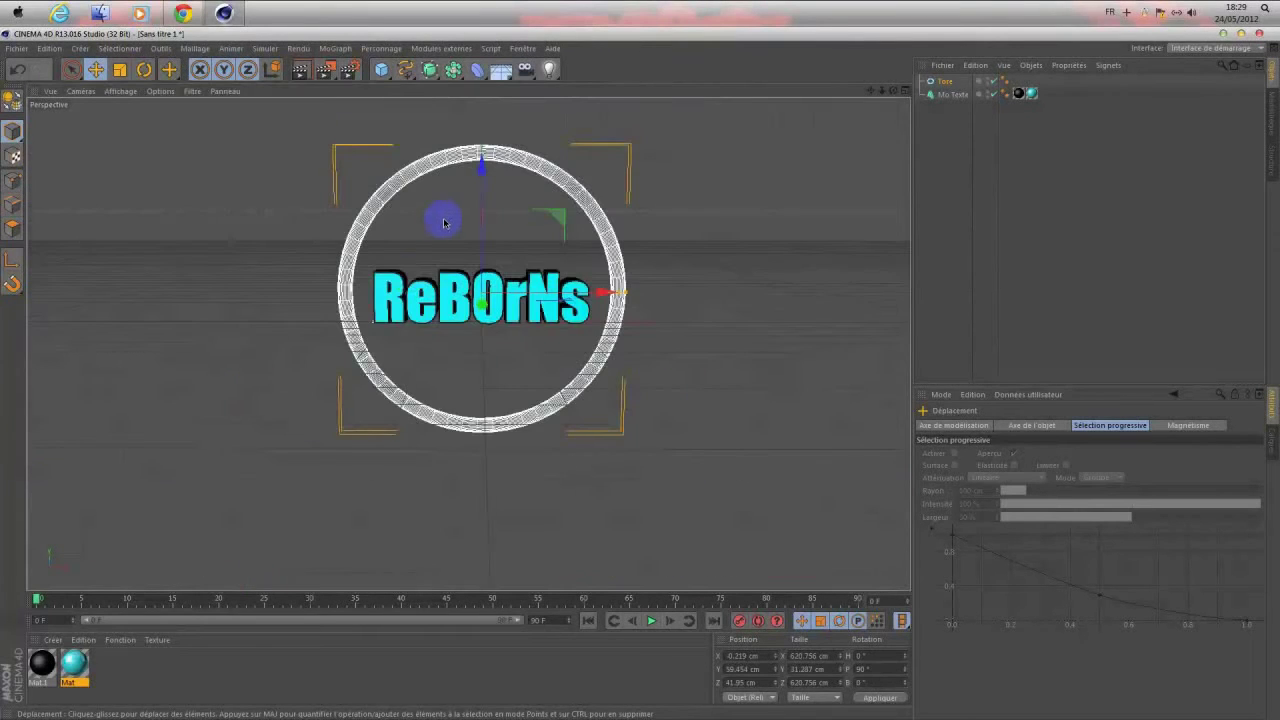
middle_click(520, 395)
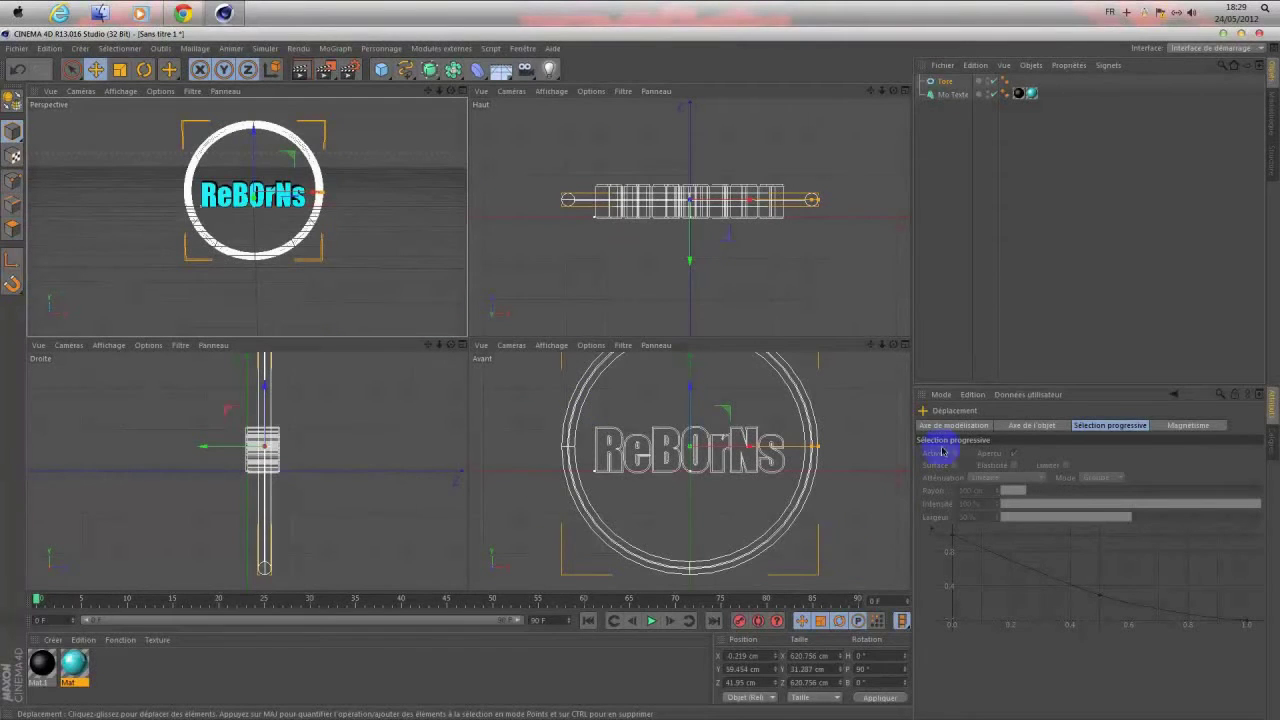
middle_click(402, 290)
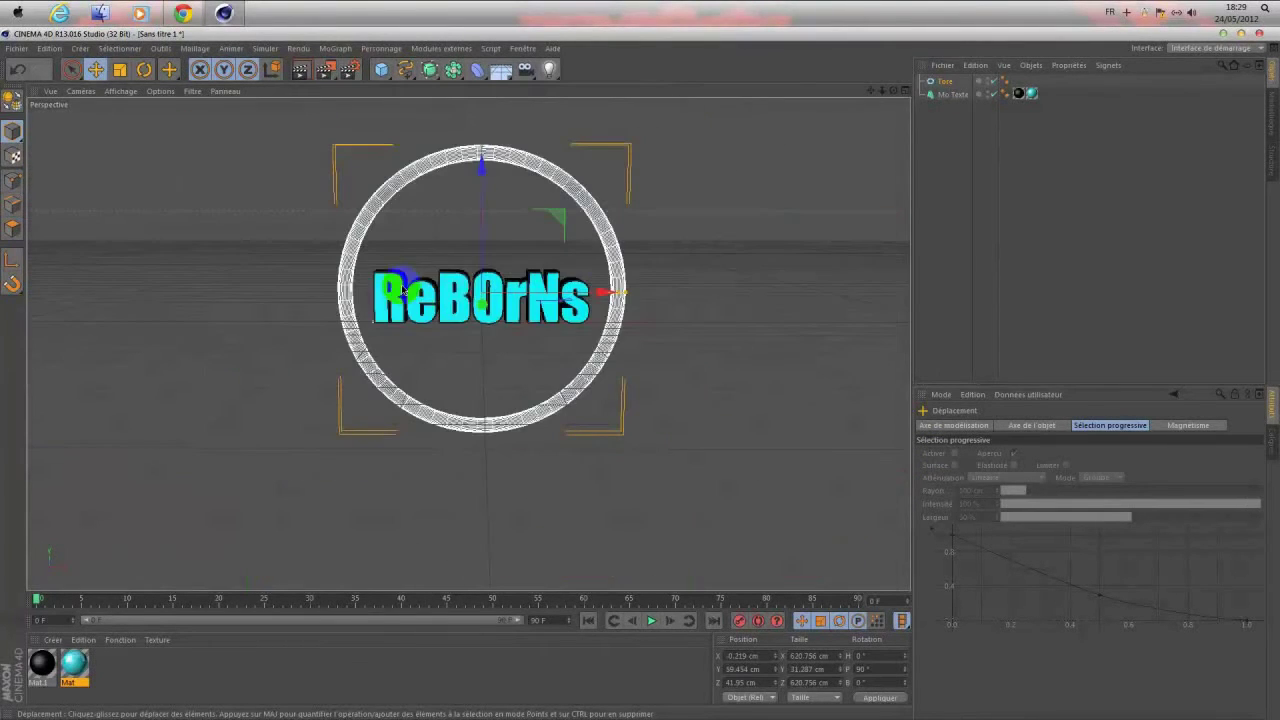
click(939, 145)
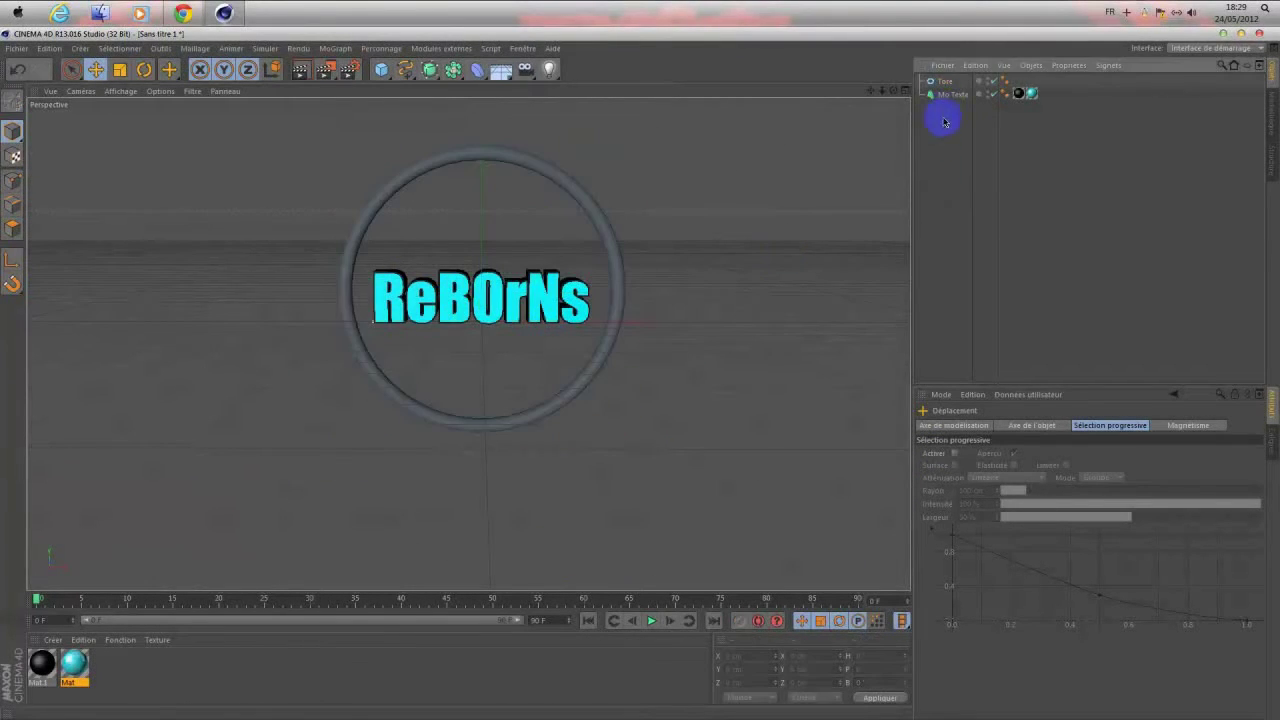
Step: Replace the torus's briefly applied cyan Mat with the black Mat.1 material, then select Tore
drag(70, 663, 162, 637)
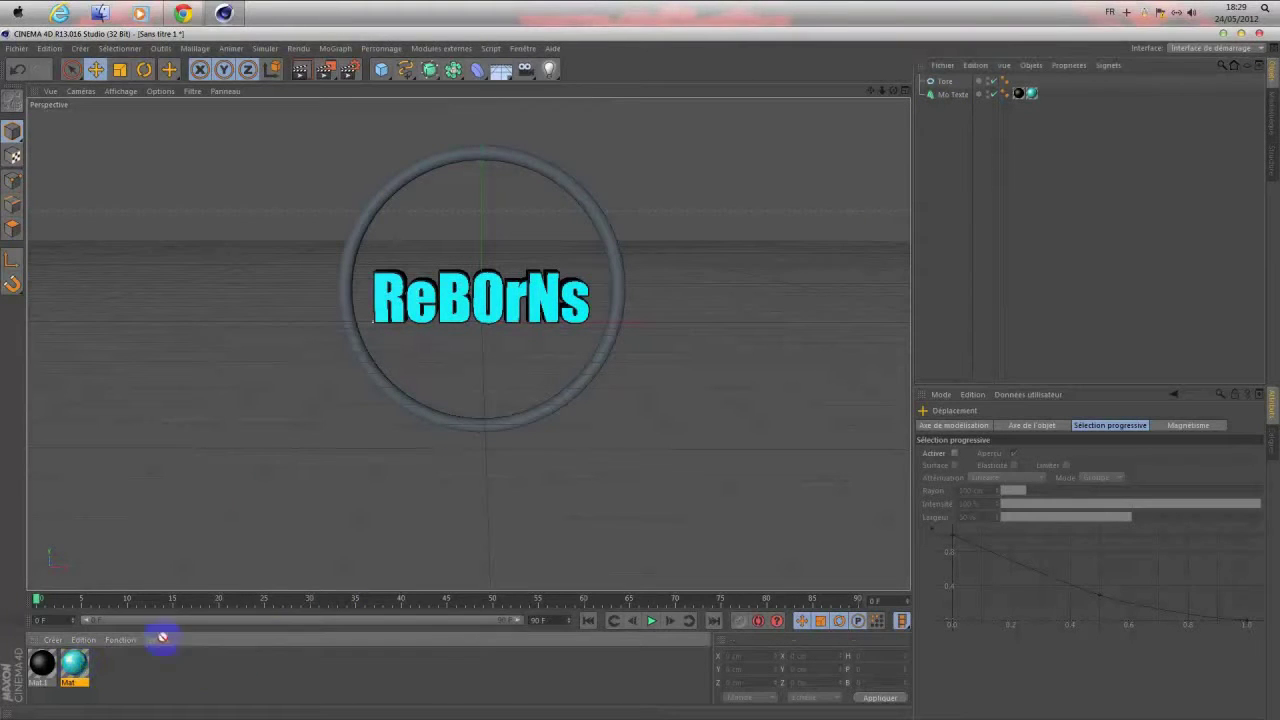
drag(1060, 42, 950, 83)
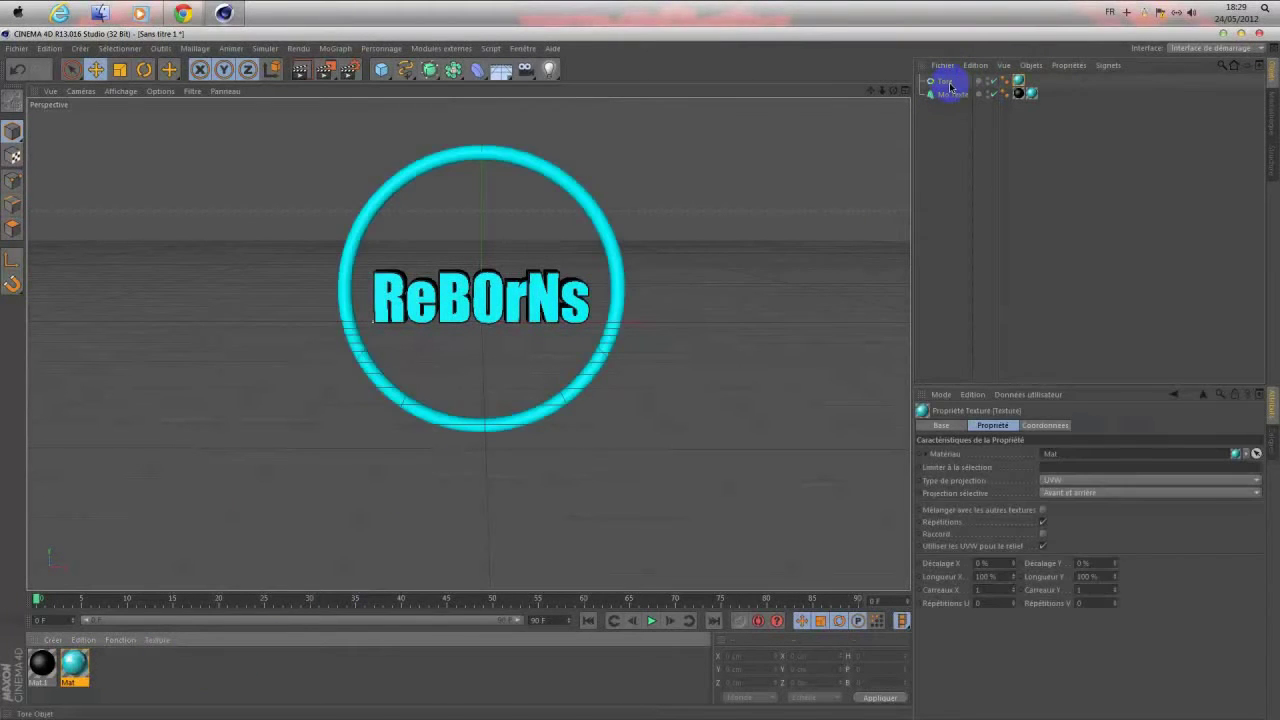
click(38, 668)
drag(963, 92, 1020, 79)
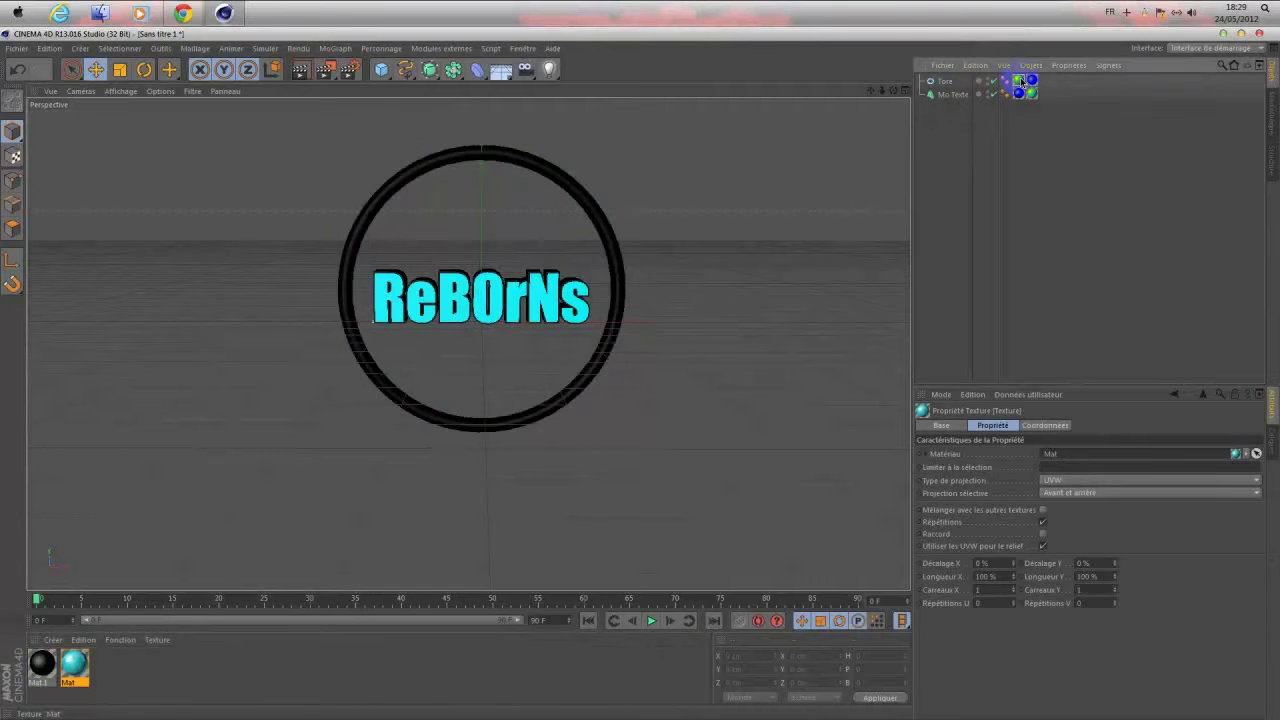
click(515, 691)
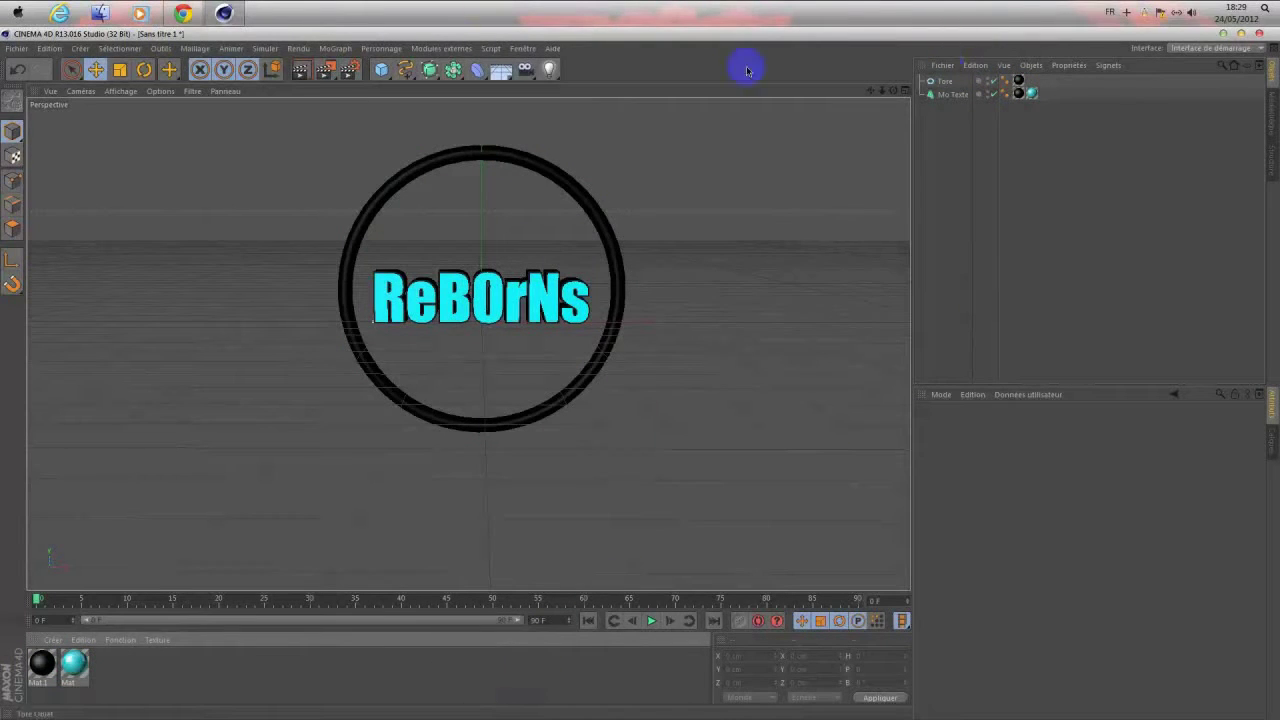
click(942, 81)
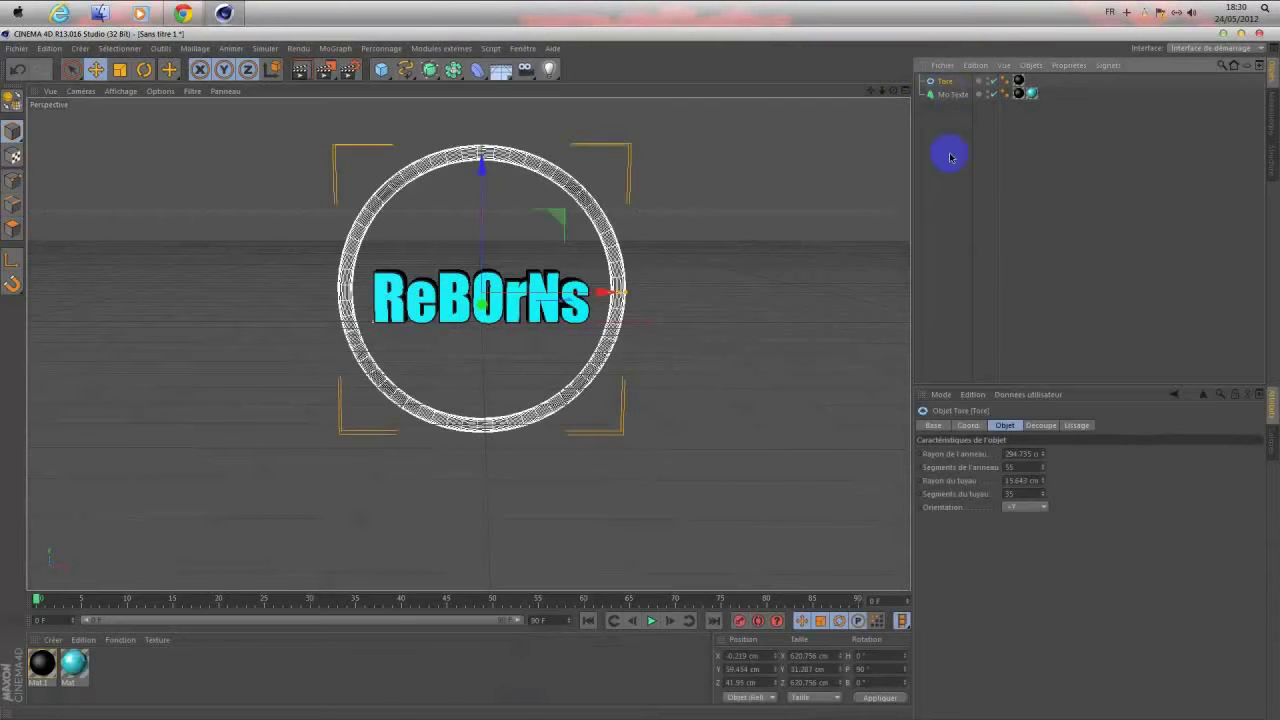
click(1070, 703)
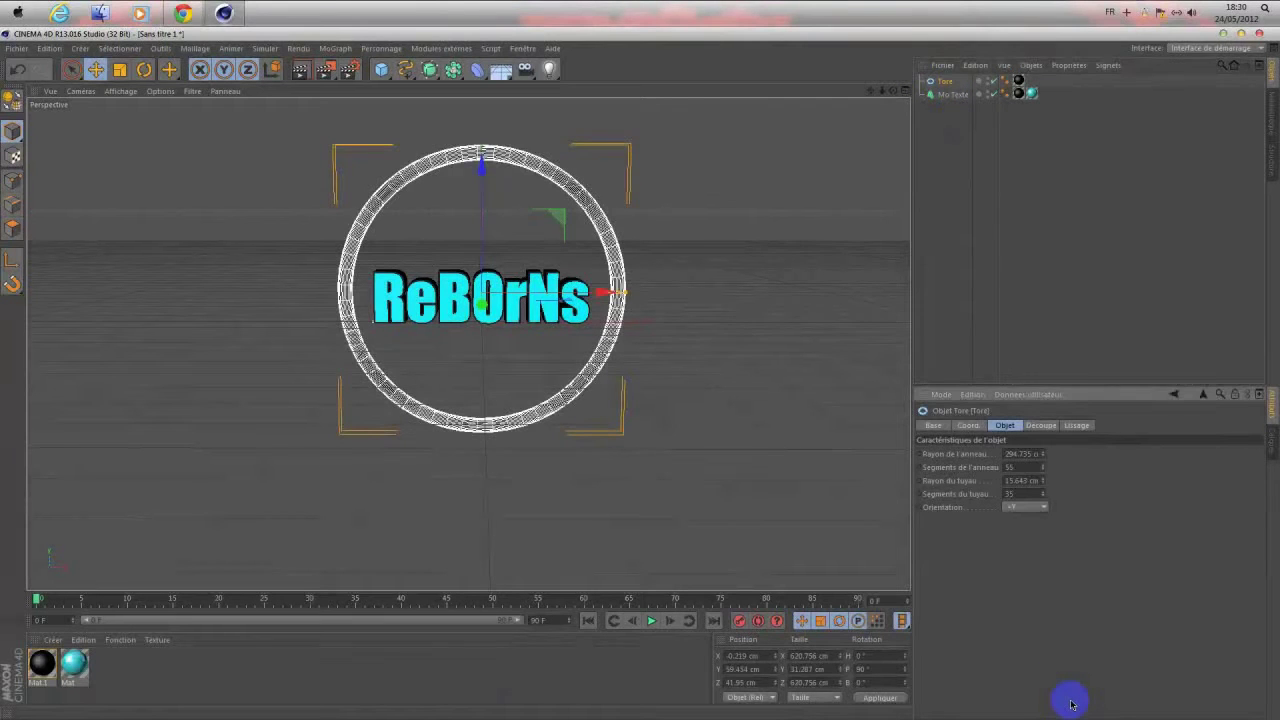
Step: Duplicate Tore as Tore.1, enlarge it to about 153%, and shrink the ReB0rNs text to about 74%
click(943, 80)
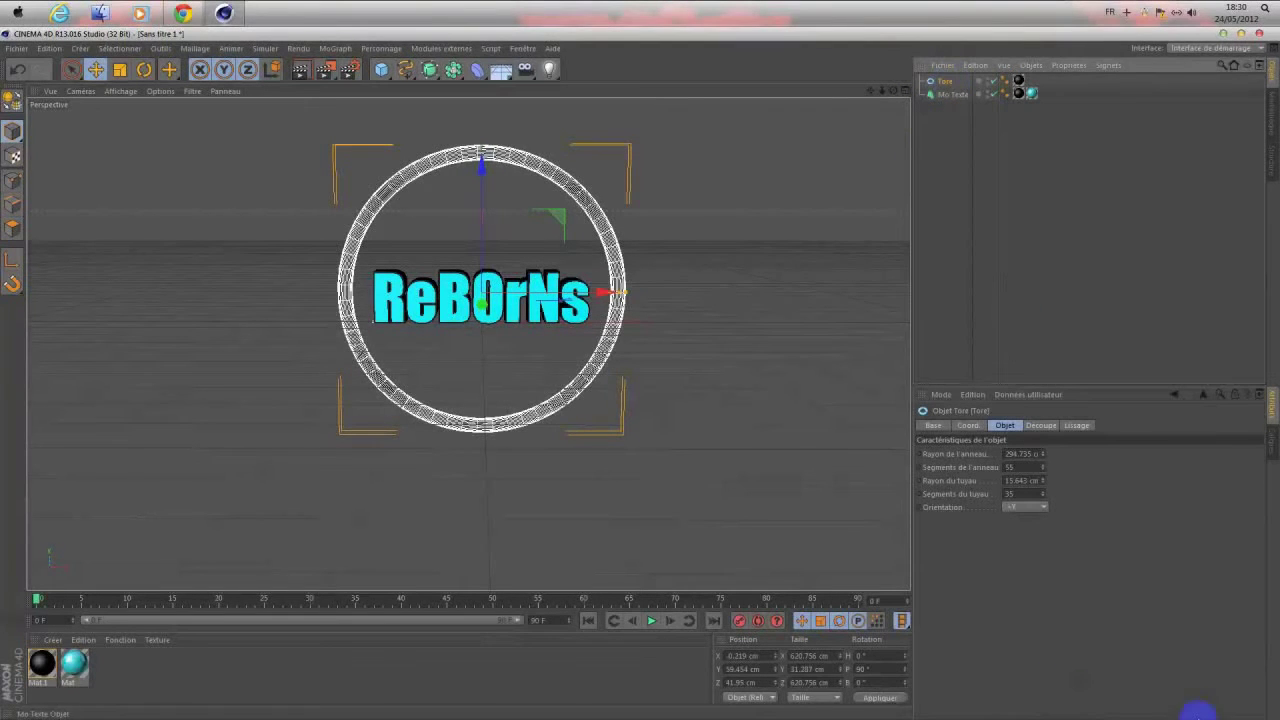
key(ctrl+c)
key(ctrl+v)
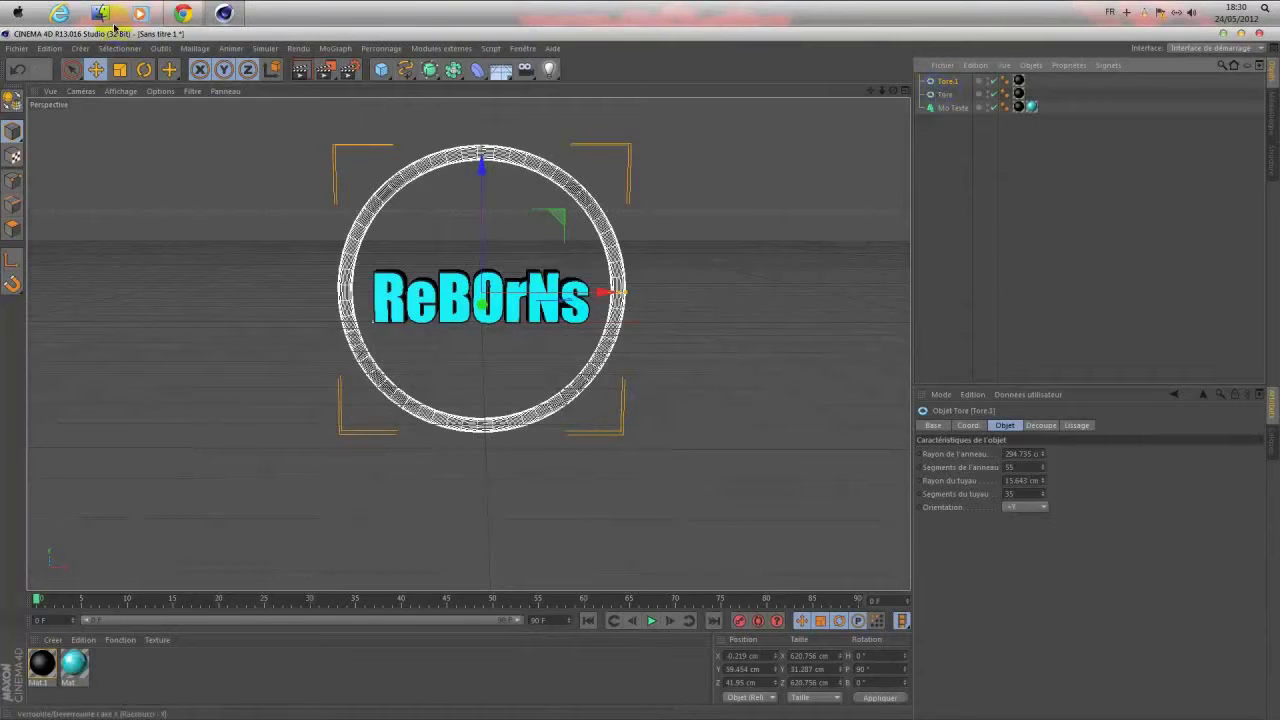
click(119, 69)
drag(543, 292, 538, 292)
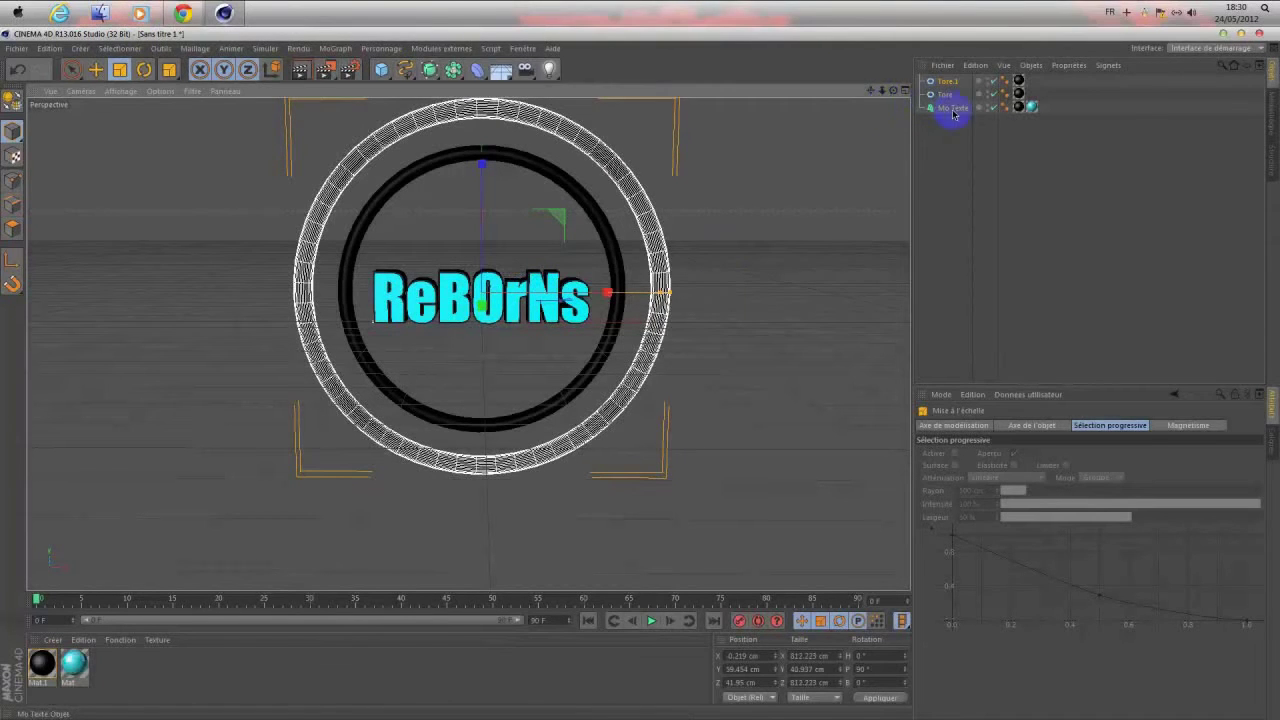
click(580, 305)
drag(590, 321, 627, 279)
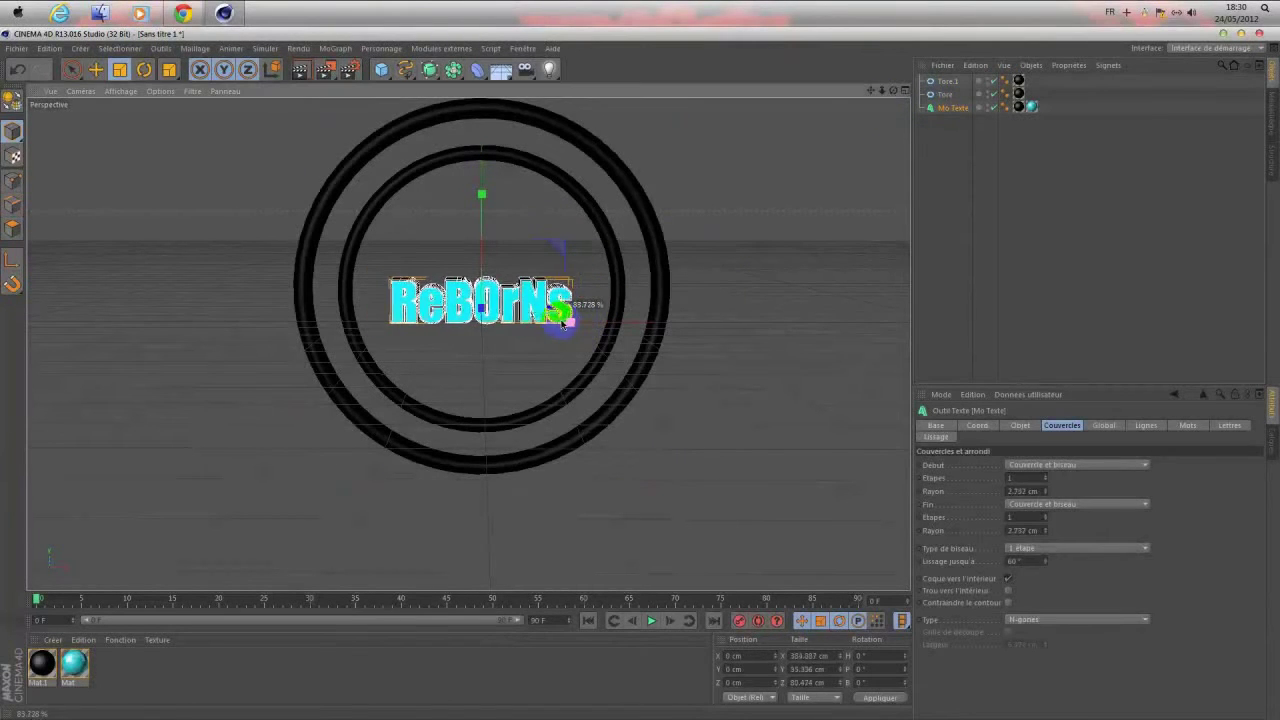
Step: Shrink the inner torus around the text and move it down
click(608, 323)
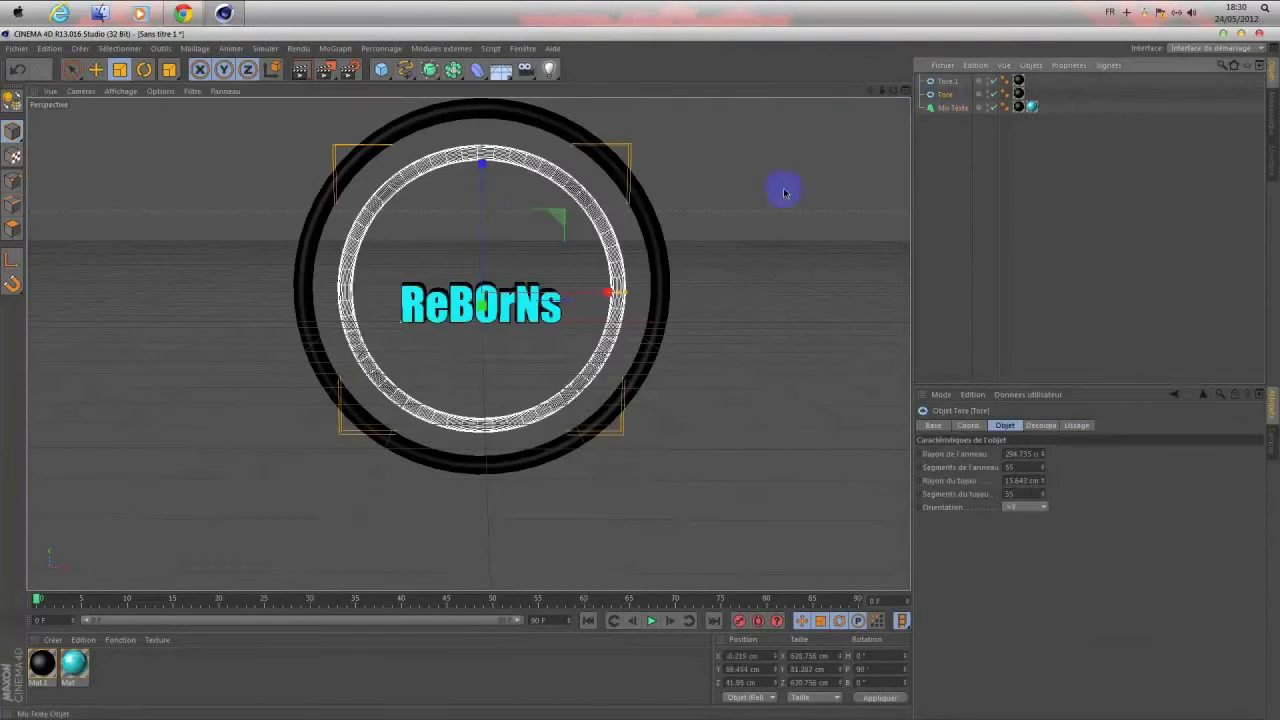
drag(589, 297, 460, 310)
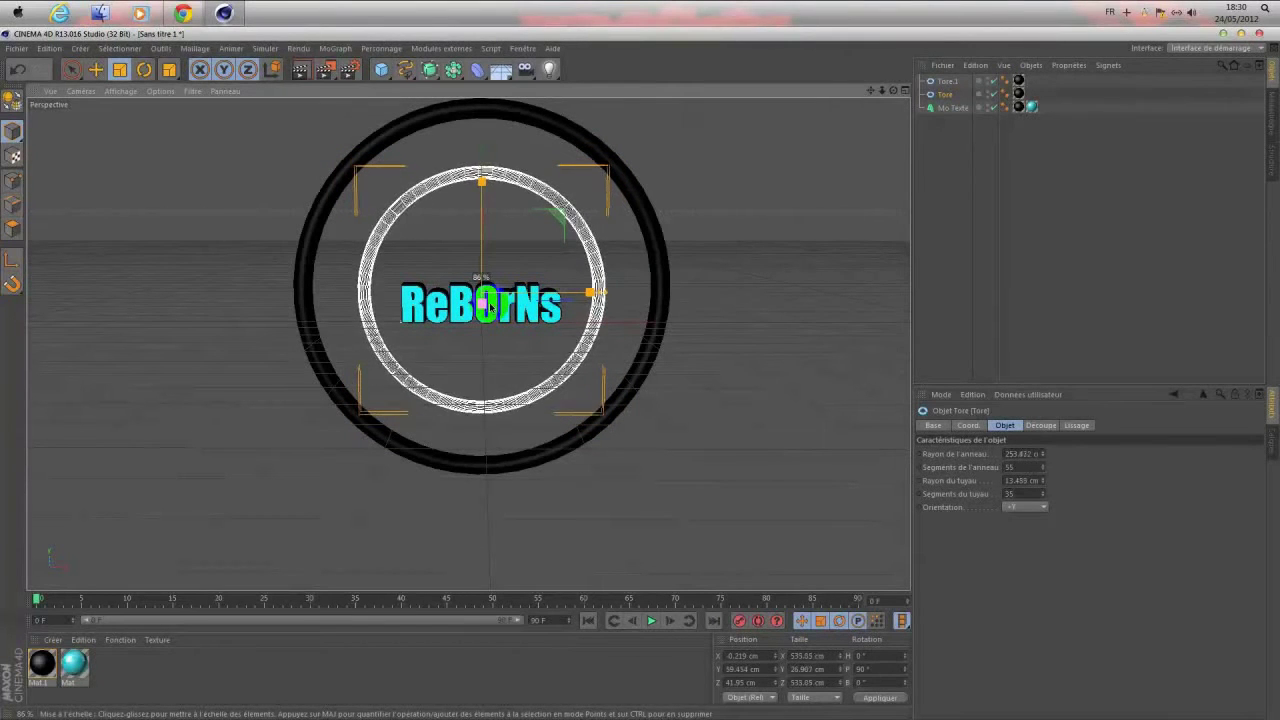
drag(460, 310, 446, 312)
click(96, 69)
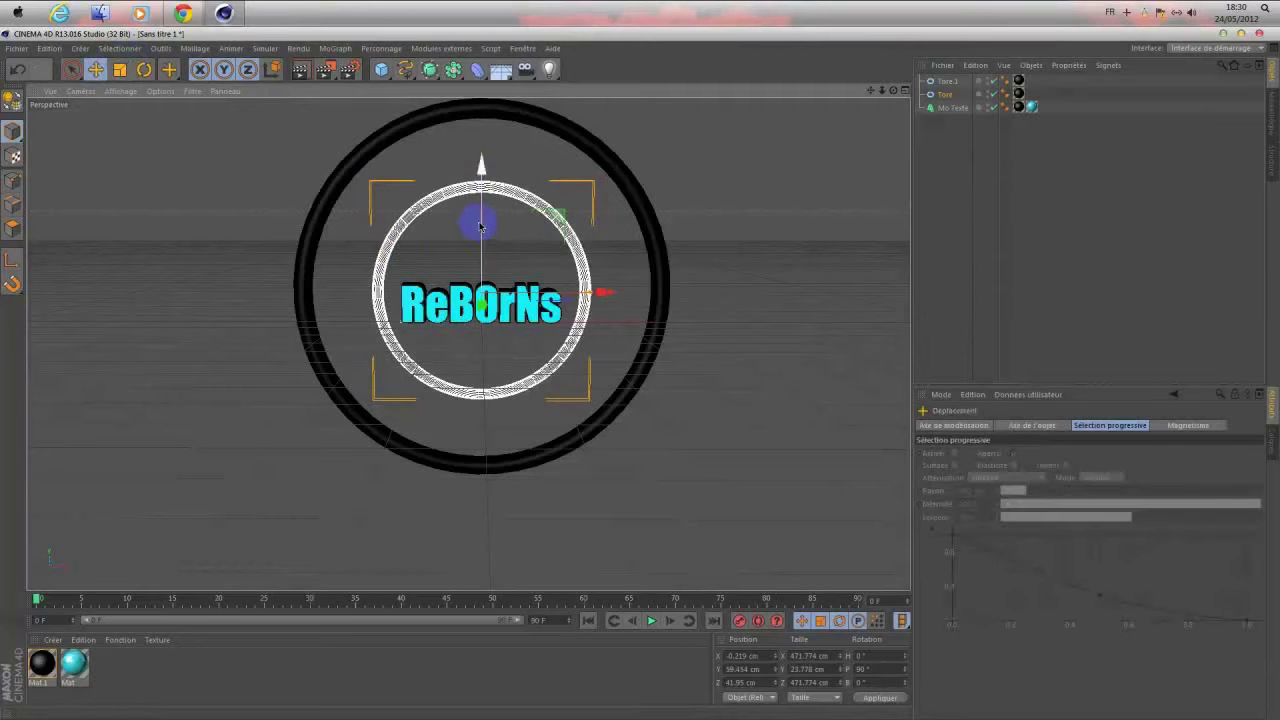
drag(480, 229, 481, 250)
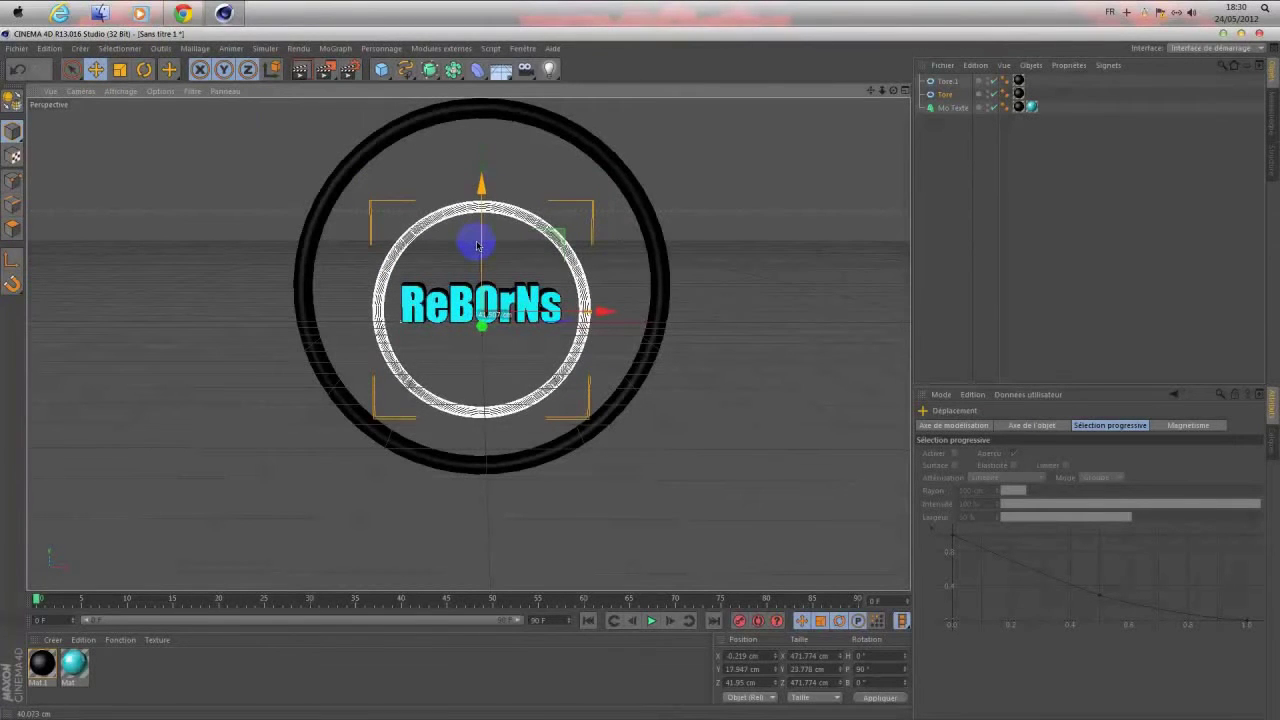
Step: Shrink and reposition the outer torus to about 97% so both rings sit concentrically
click(946, 81)
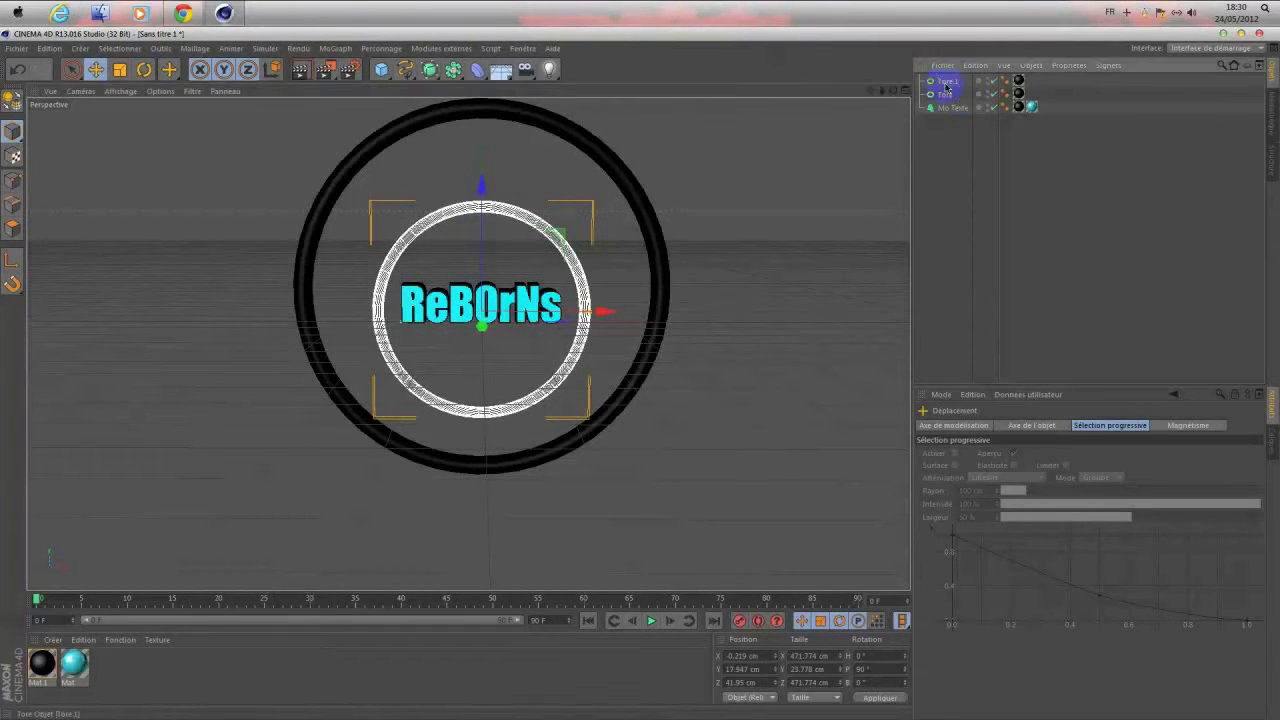
key(t)
mouse_move(592, 296)
mouse_down()
mouse_move(574, 304)
mouse_move(580, 294)
mouse_up()
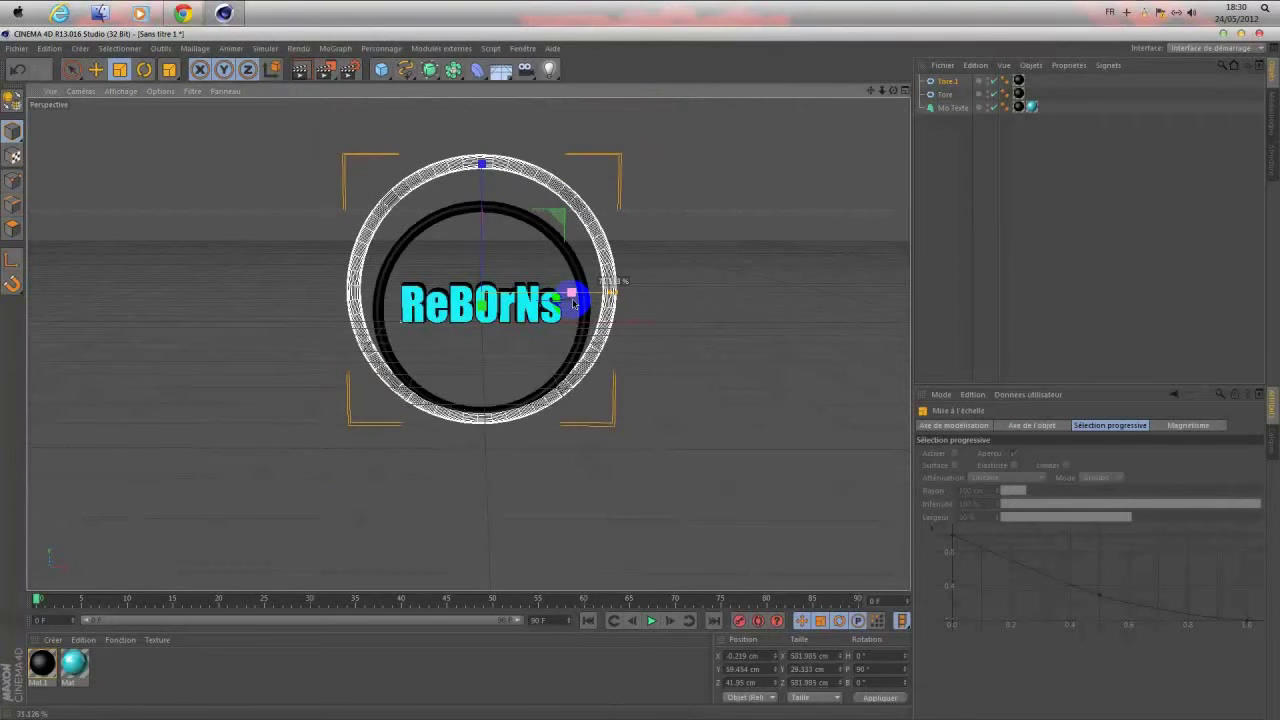
click(95, 69)
drag(482, 162, 486, 194)
middle_click(542, 246)
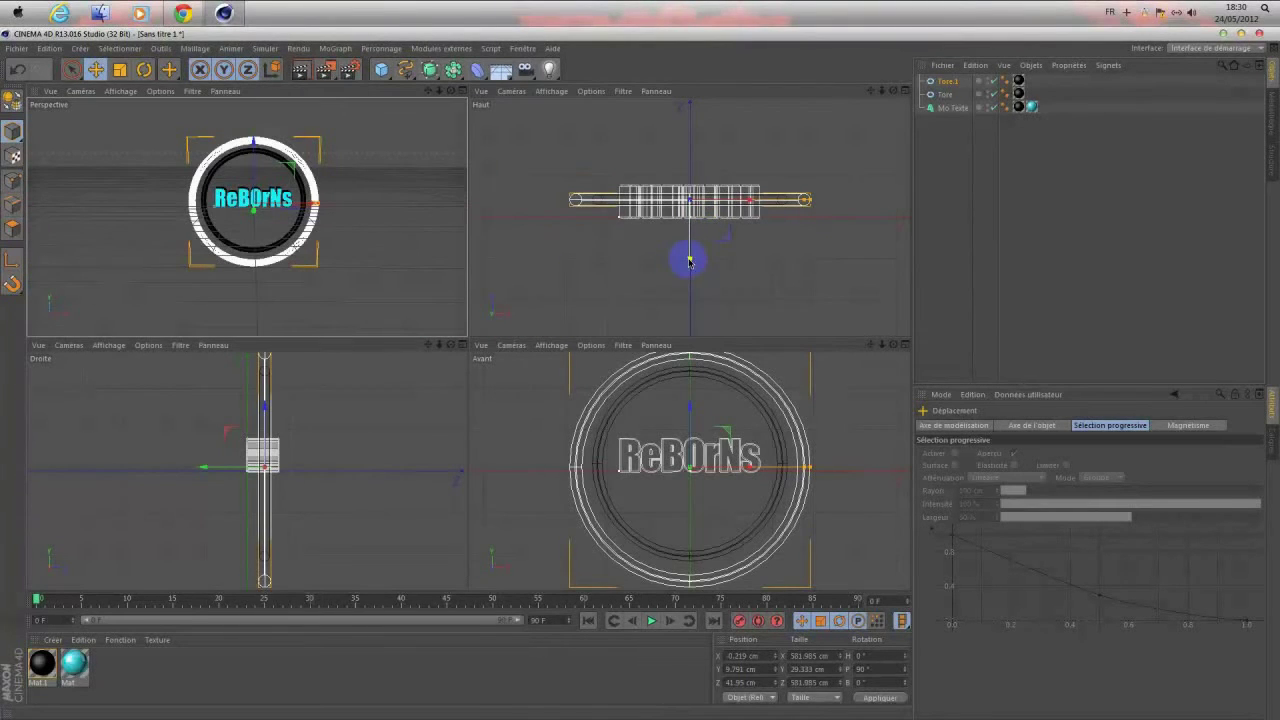
middle_click(338, 237)
drag(484, 251, 484, 252)
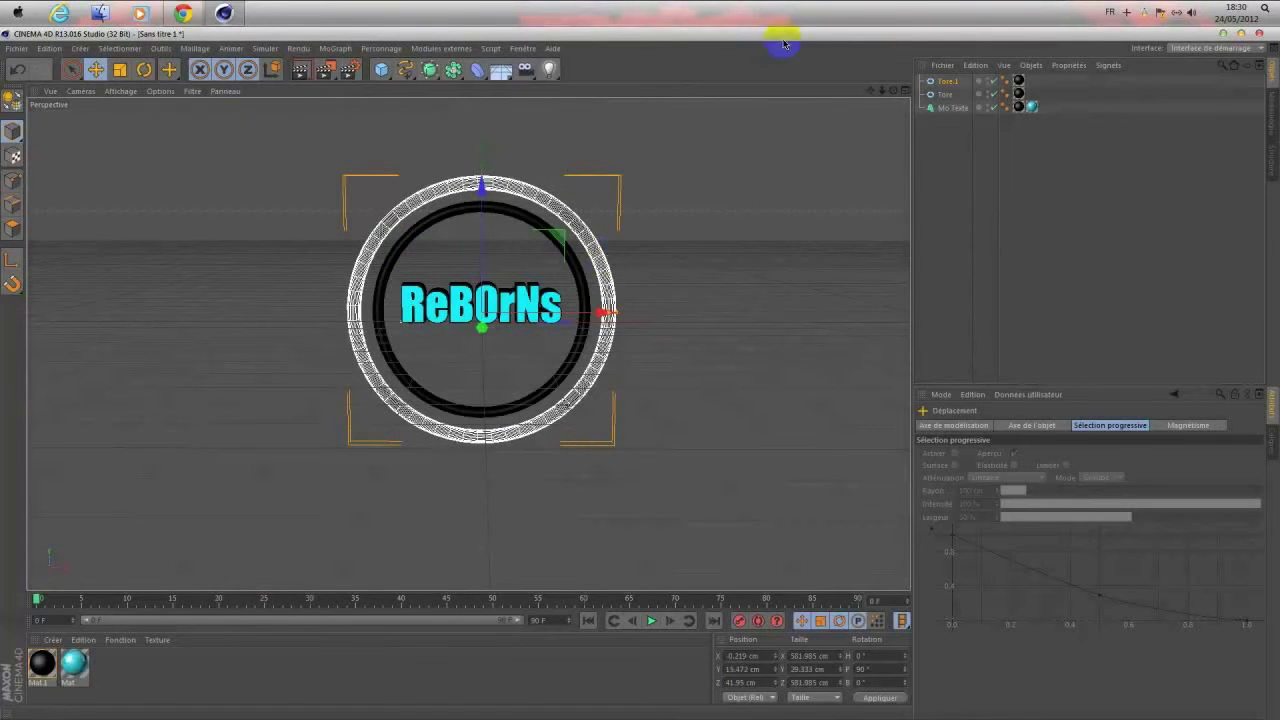
click(119, 69)
drag(583, 316, 578, 316)
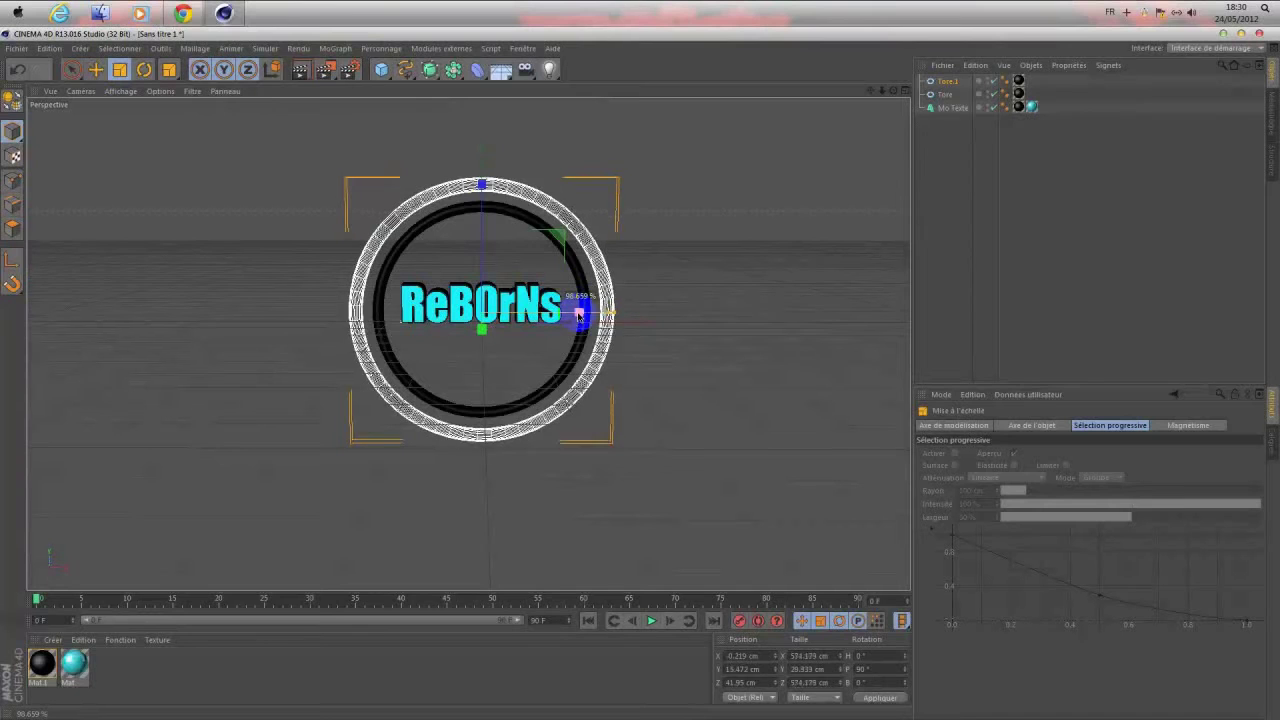
click(994, 243)
alt+drag(467, 343, 467, 343)
Step: Apply the cyan Mat material to the outer torus Tore.1 and orbit around the logo
alt+drag(639, 376, 639, 376)
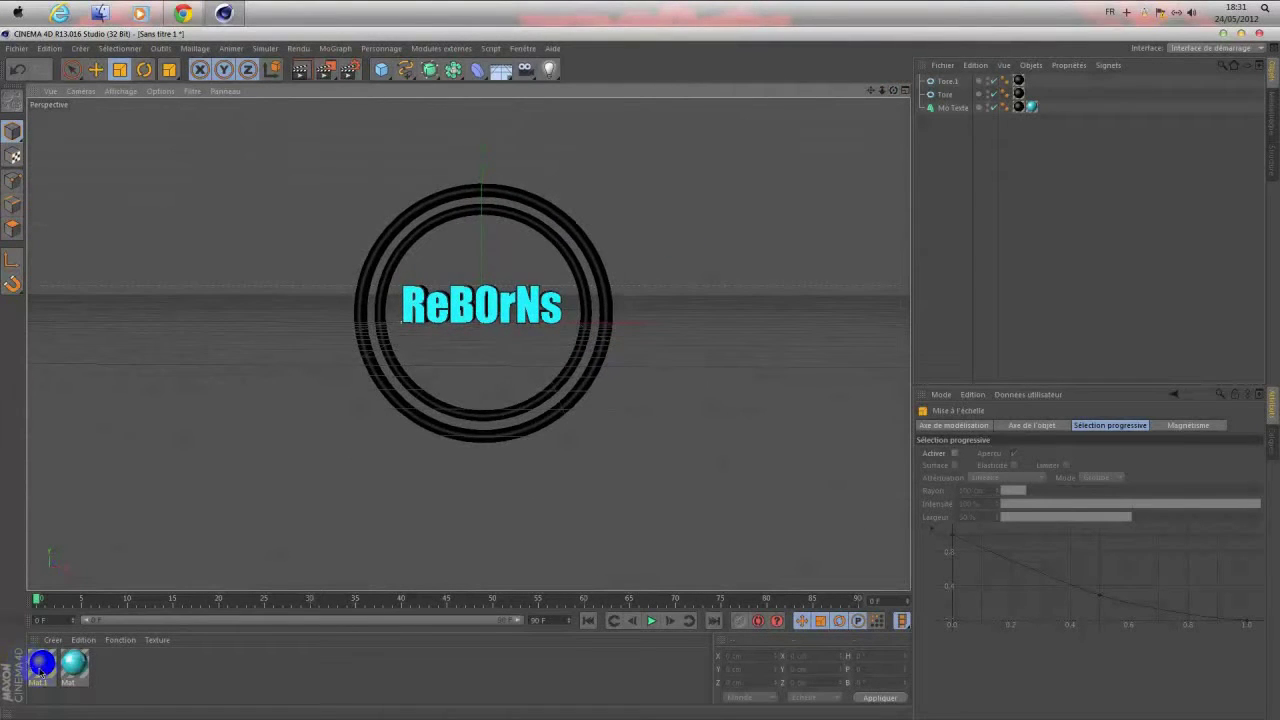
drag(46, 671, 629, 233)
drag(960, 82, 962, 82)
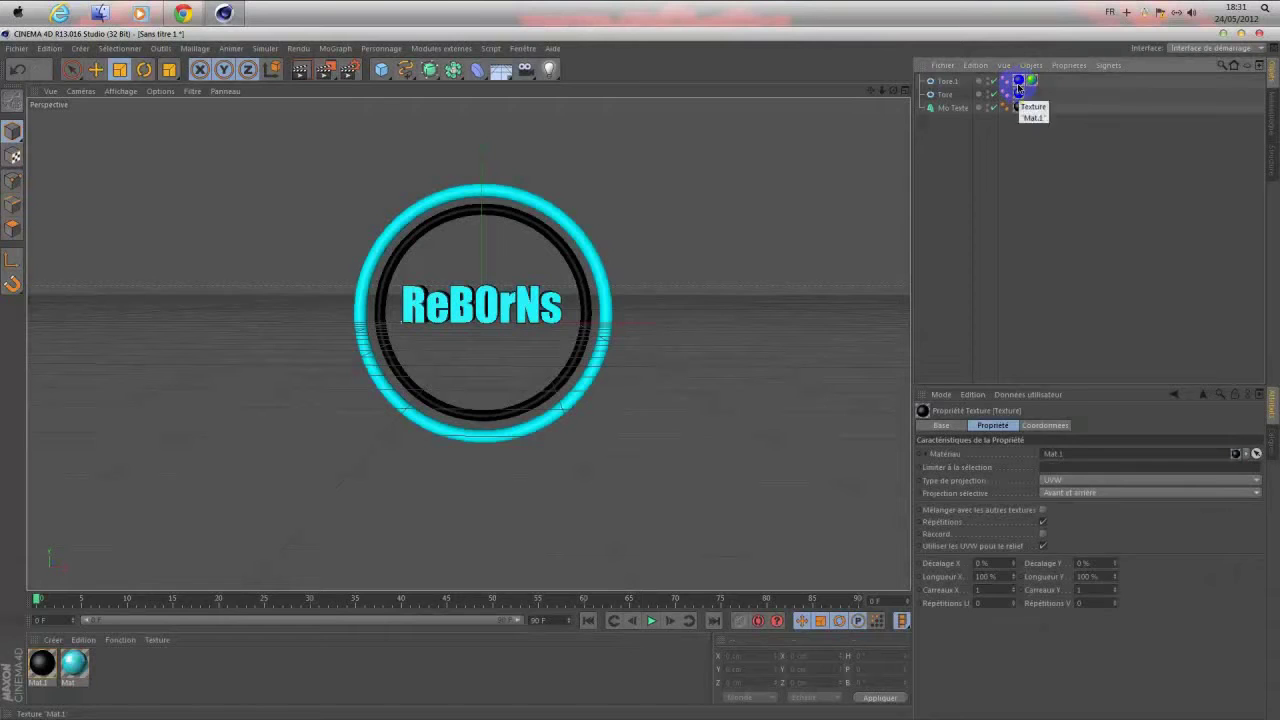
click(849, 132)
scroll(849, 132, up, 5)
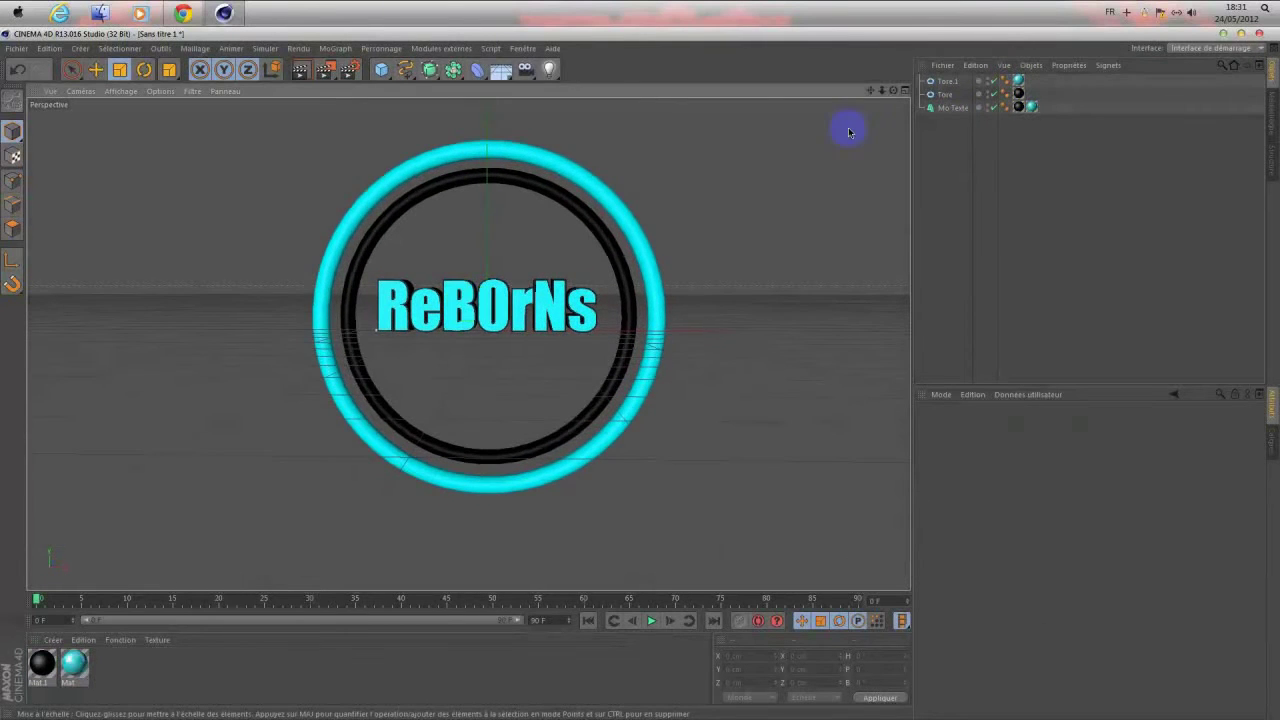
mouse_move(549, 340)
alt+mouse_down()
mouse_move(468, 344)
mouse_move(820, 271)
alt+mouse_up()
click(543, 617)
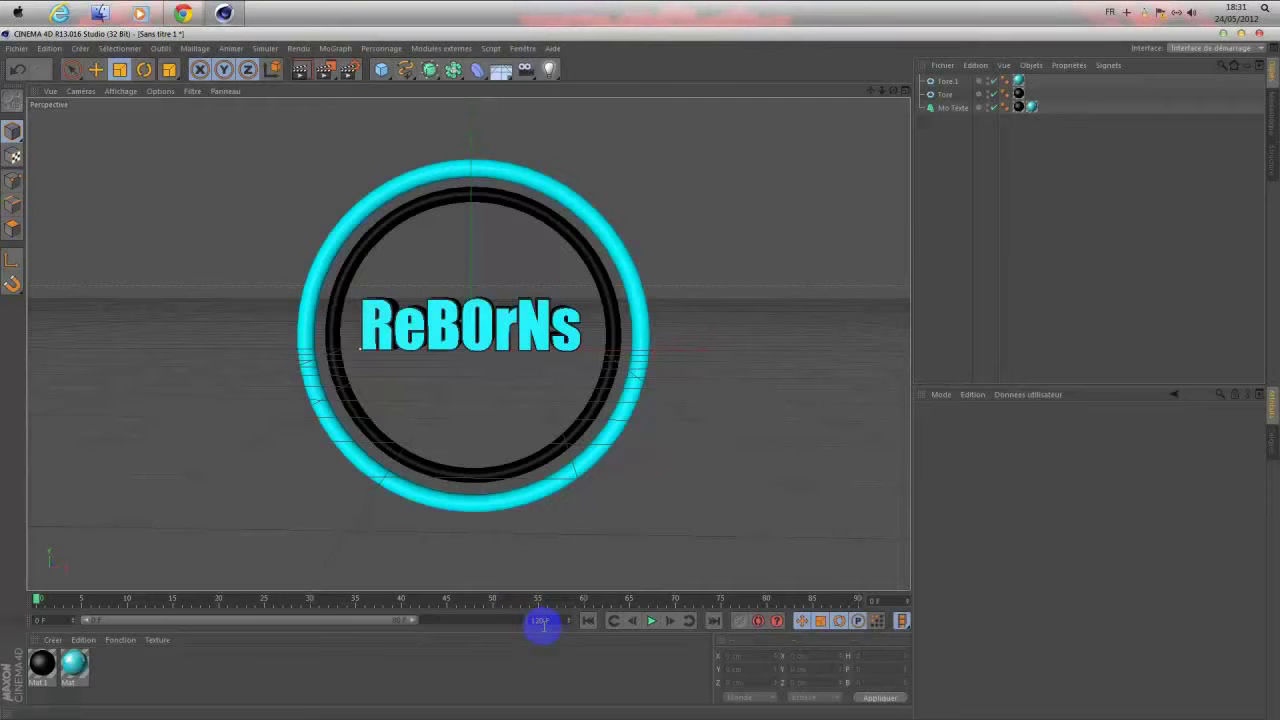
Step: Set the end frame to 120, select the inner torus, key frame 0, and go to frame 120
drag(416, 624, 541, 614)
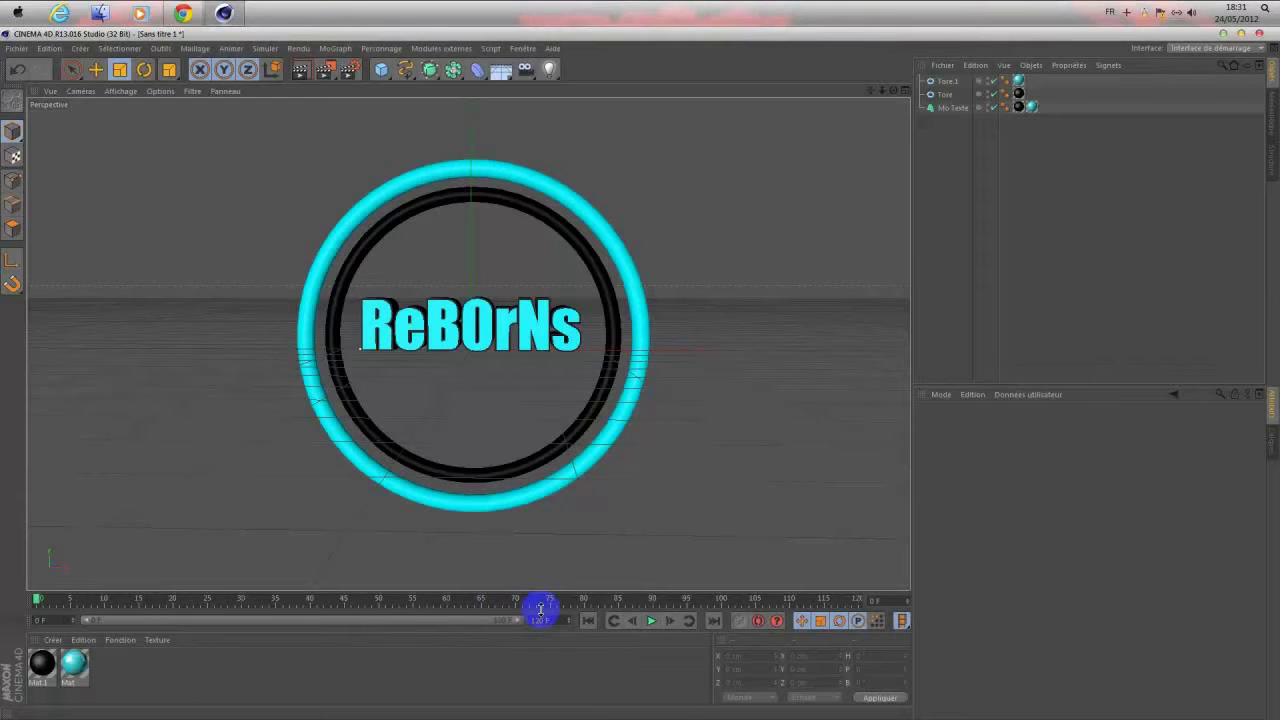
click(444, 621)
mouse_move(517, 624)
mouse_down()
mouse_move(410, 618)
mouse_move(540, 620)
mouse_up()
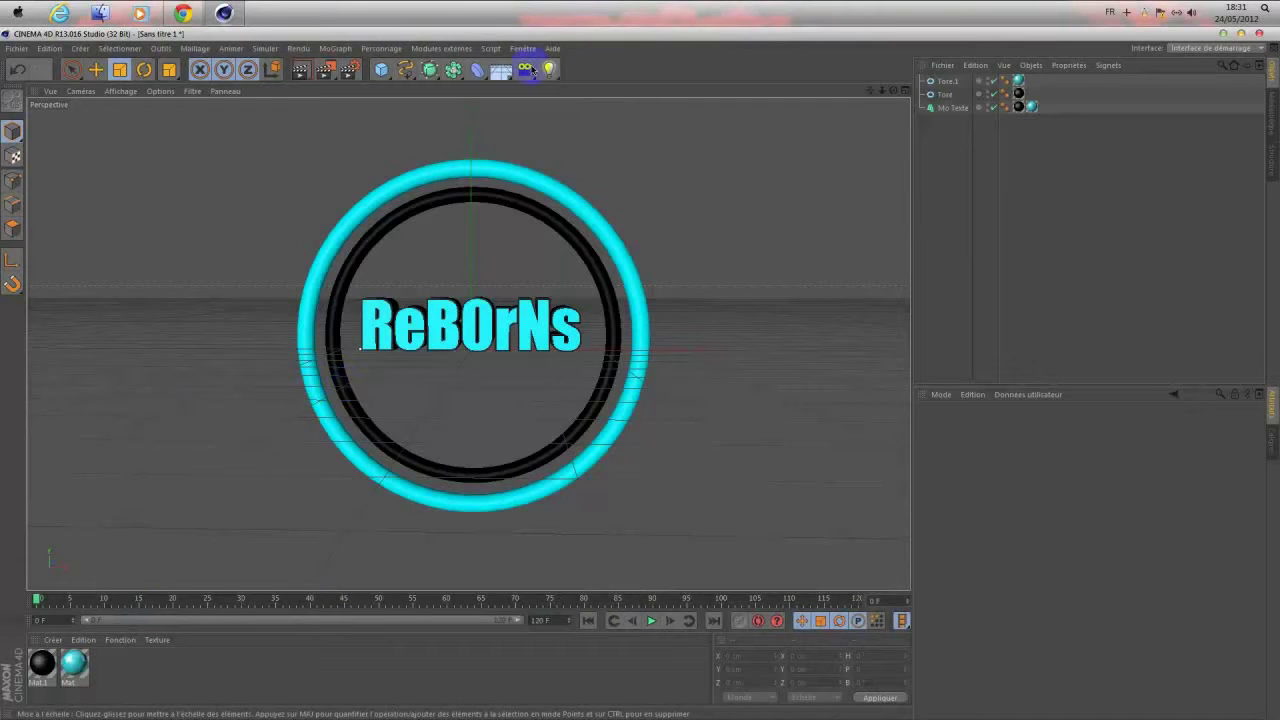
click(948, 95)
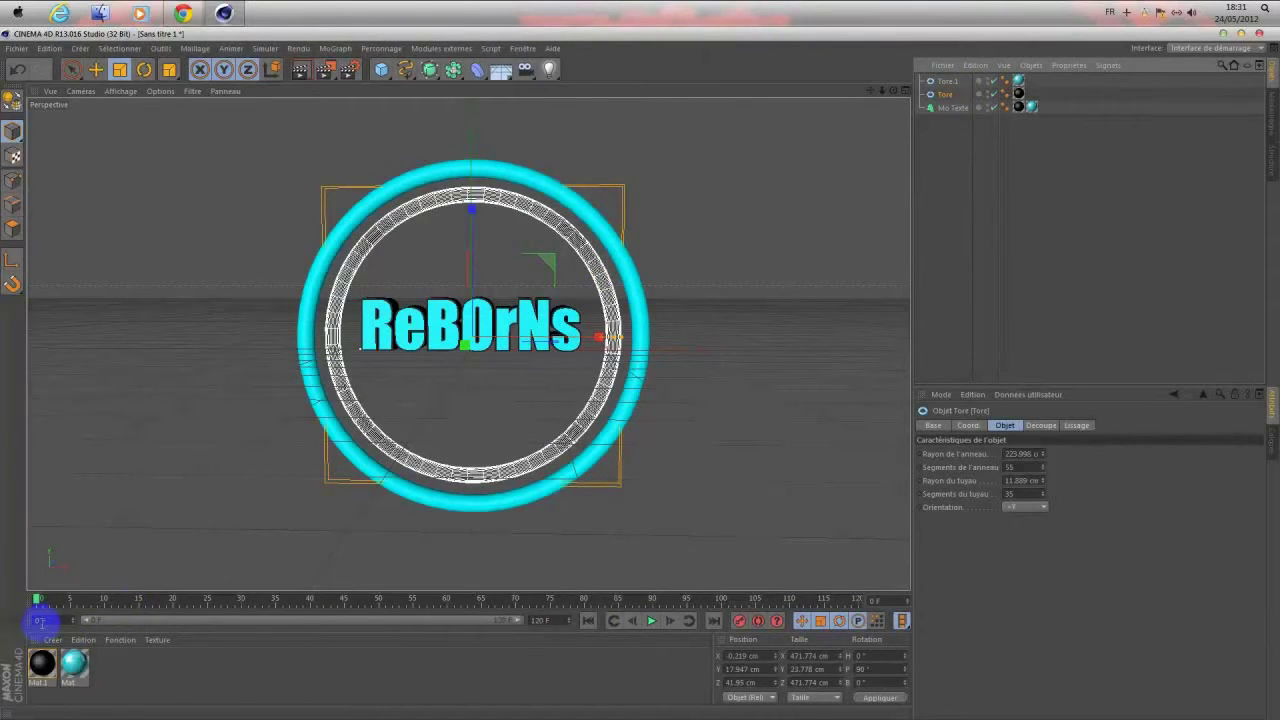
click(146, 620)
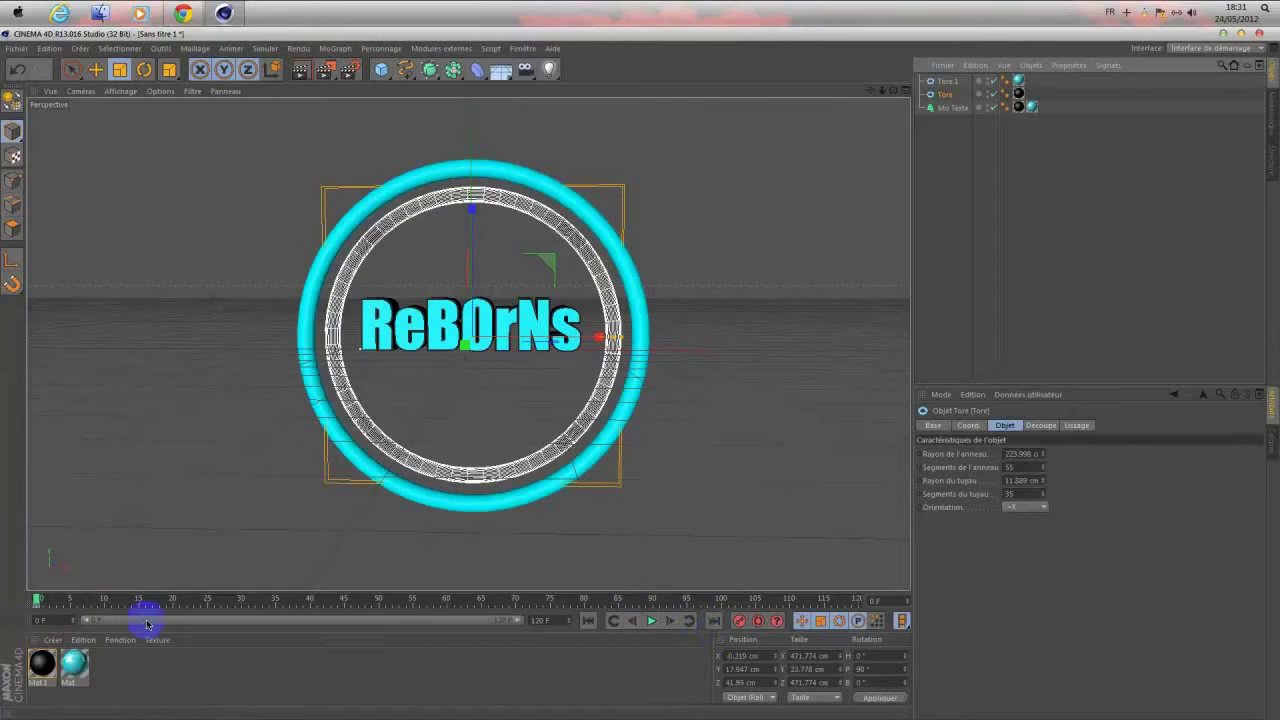
drag(37, 604, 55, 598)
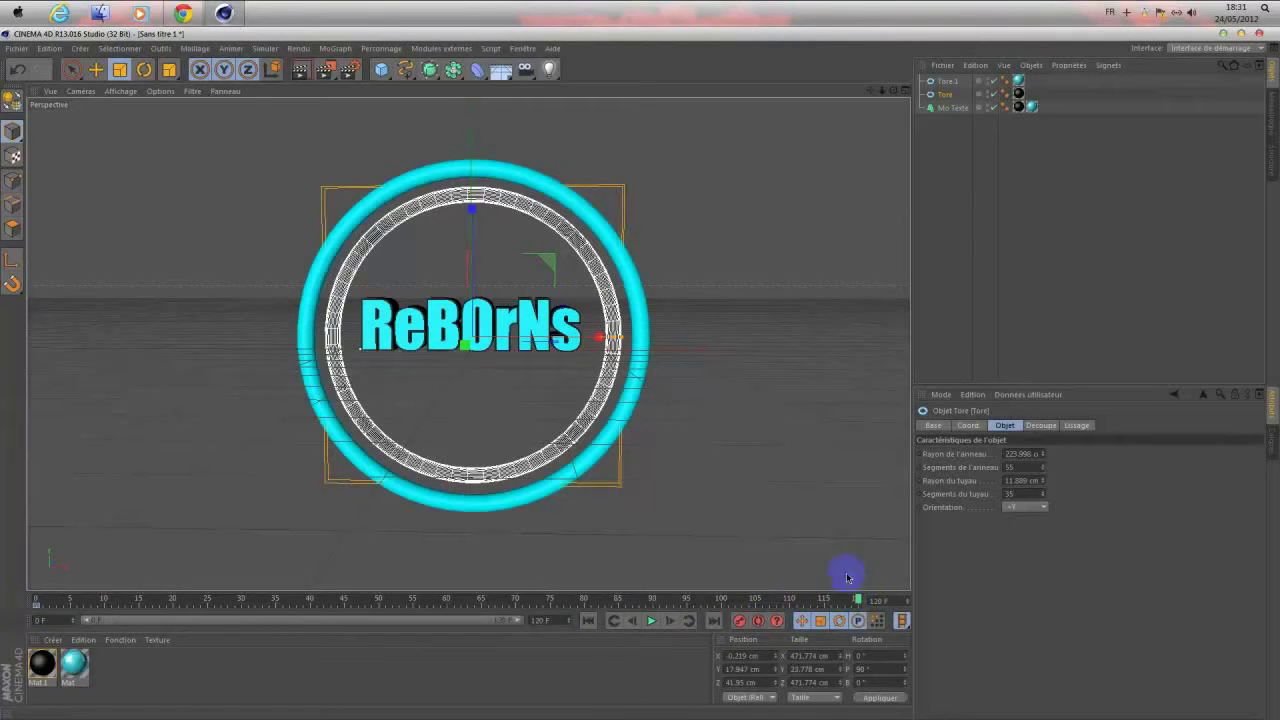
Step: Rotate the inner torus through several turns at frame 120, straightening it from the top view
click(144, 69)
mouse_move(440, 340)
mouse_down()
mouse_move(784, 442)
mouse_move(465, 302)
mouse_move(440, 340)
mouse_up()
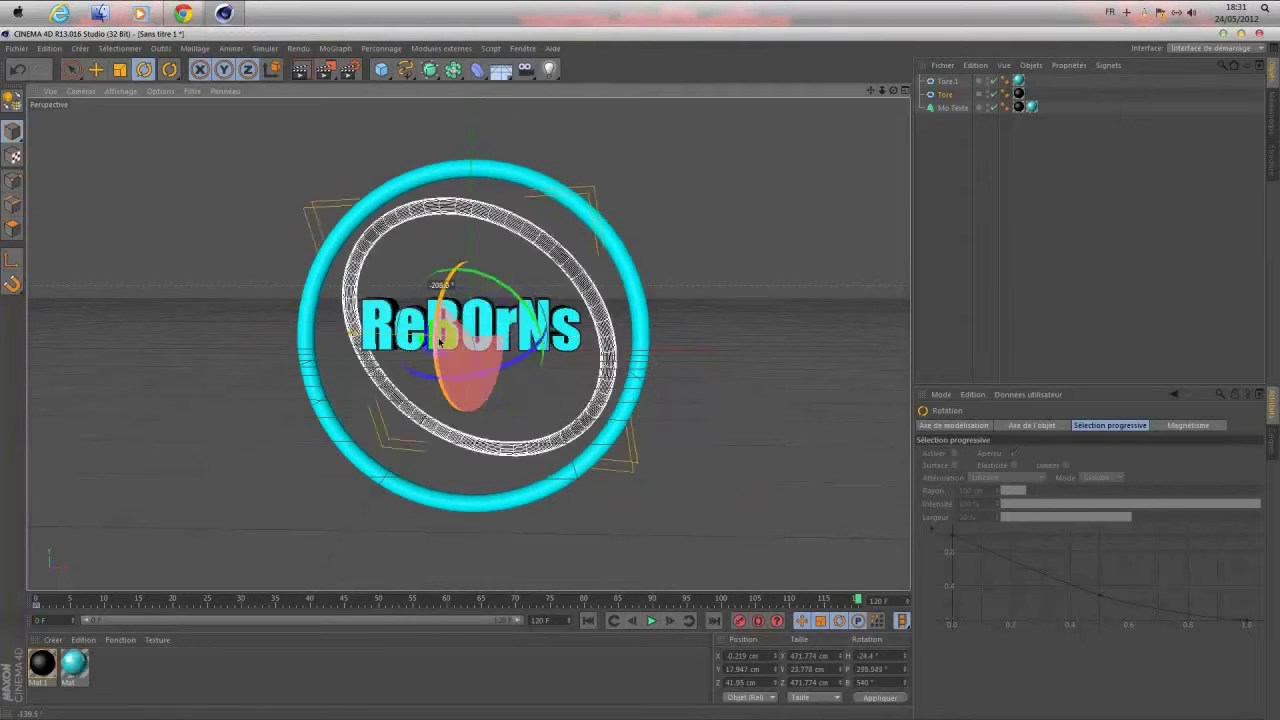
mouse_move(440, 340)
mouse_down()
mouse_move(410, 335)
mouse_move(484, 358)
mouse_move(449, 280)
mouse_move(512, 318)
mouse_move(459, 330)
mouse_move(533, 328)
mouse_move(420, 300)
mouse_up()
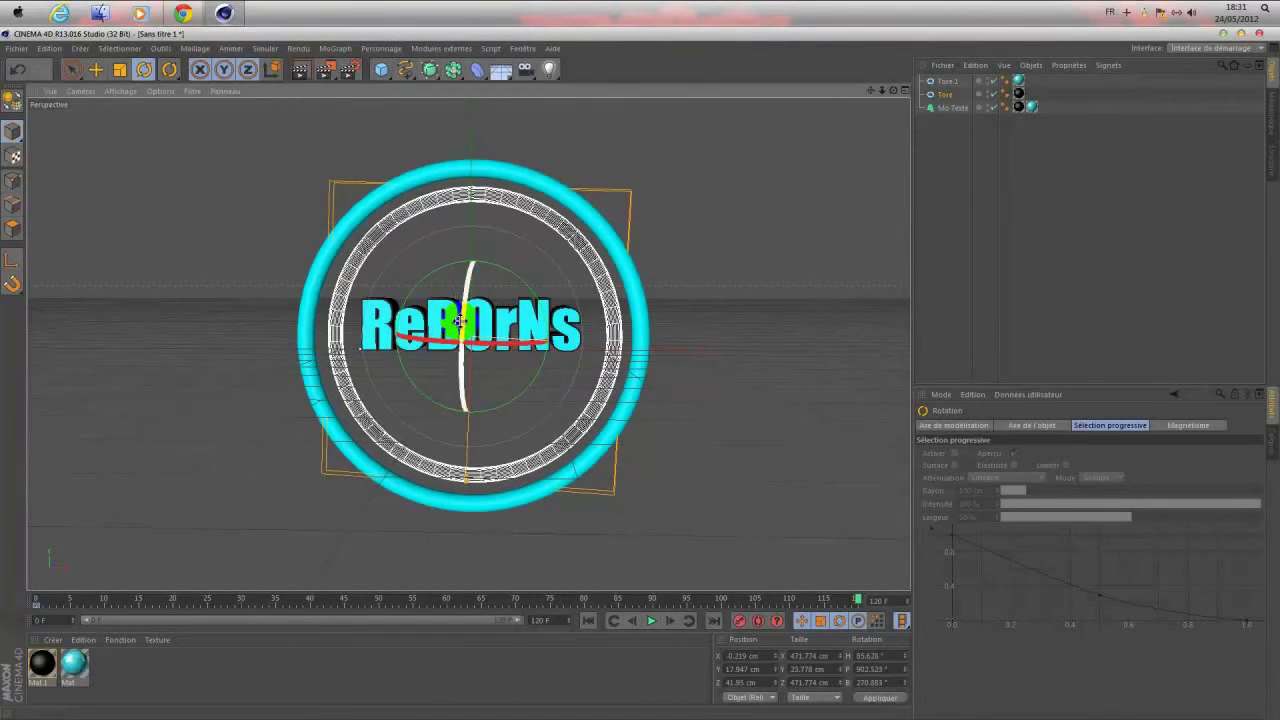
middle_click(361, 285)
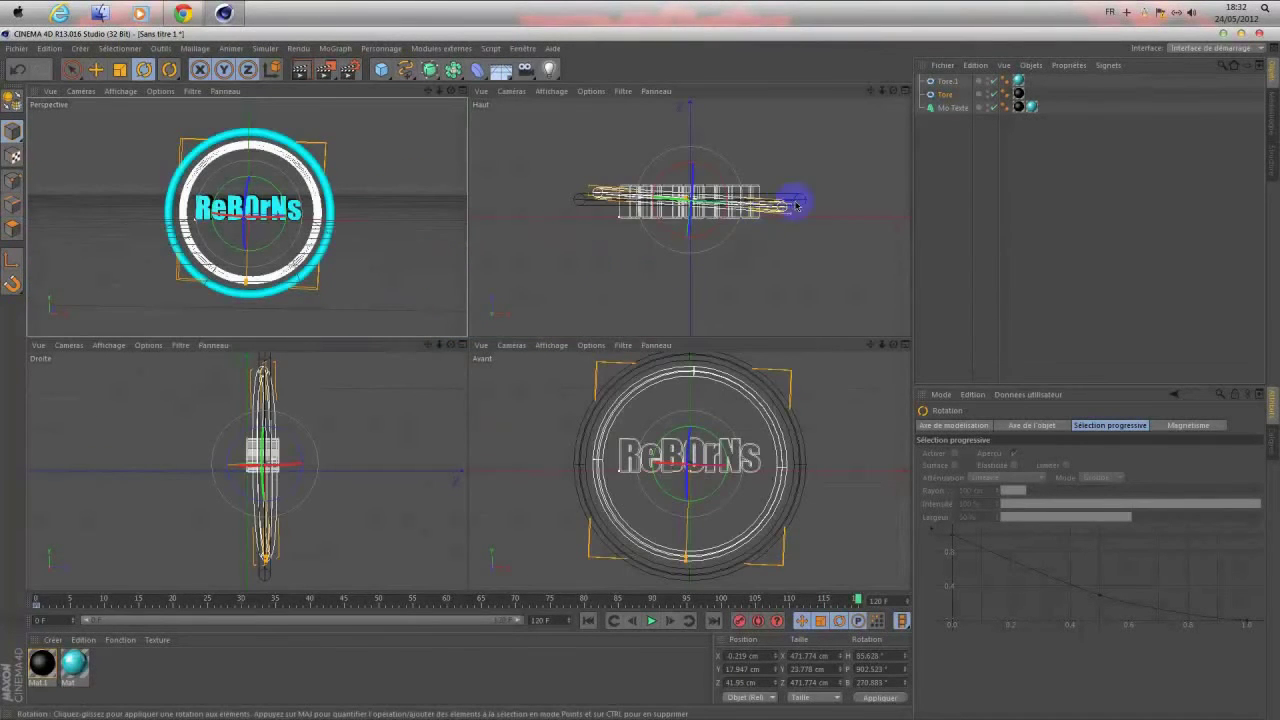
drag(724, 213, 726, 227)
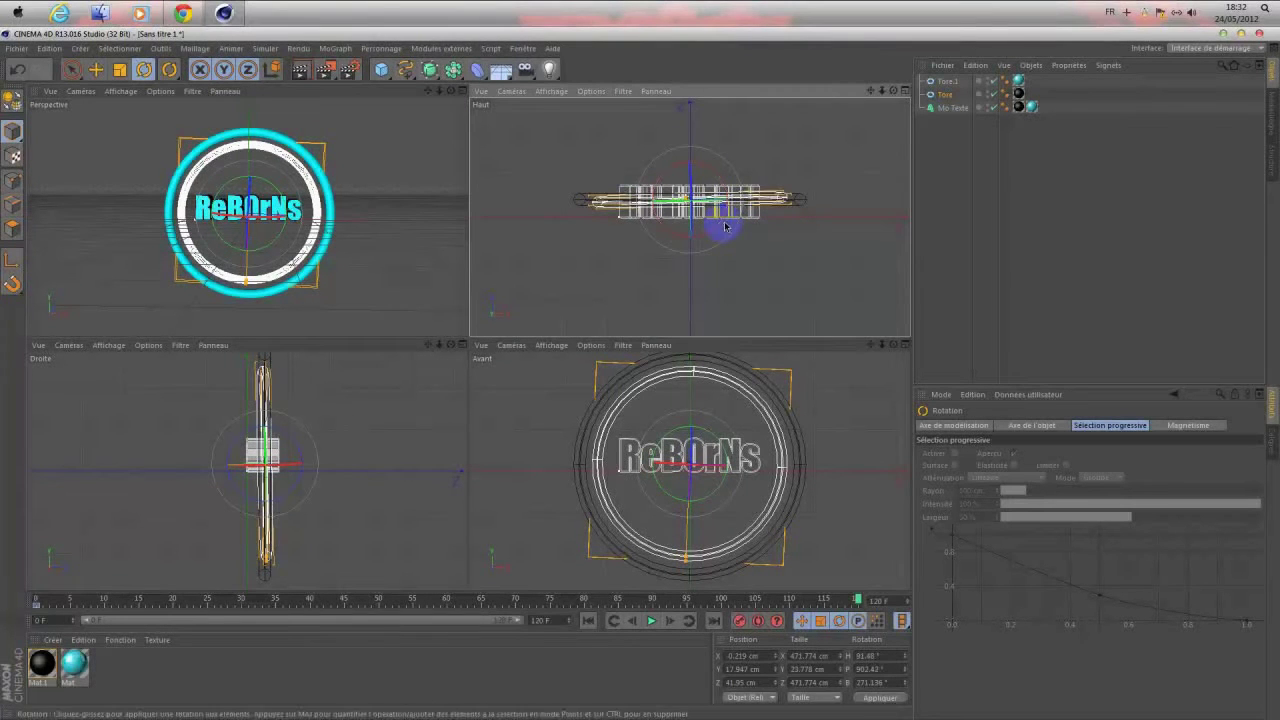
click(740, 224)
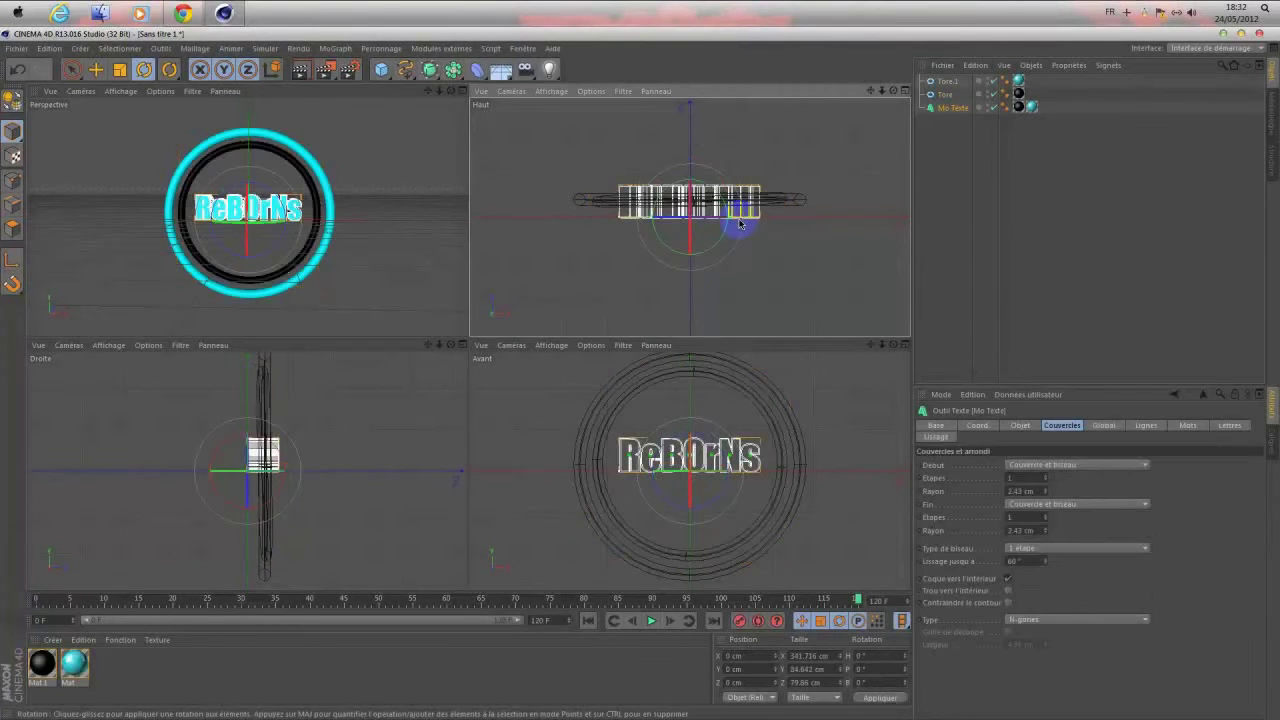
click(944, 95)
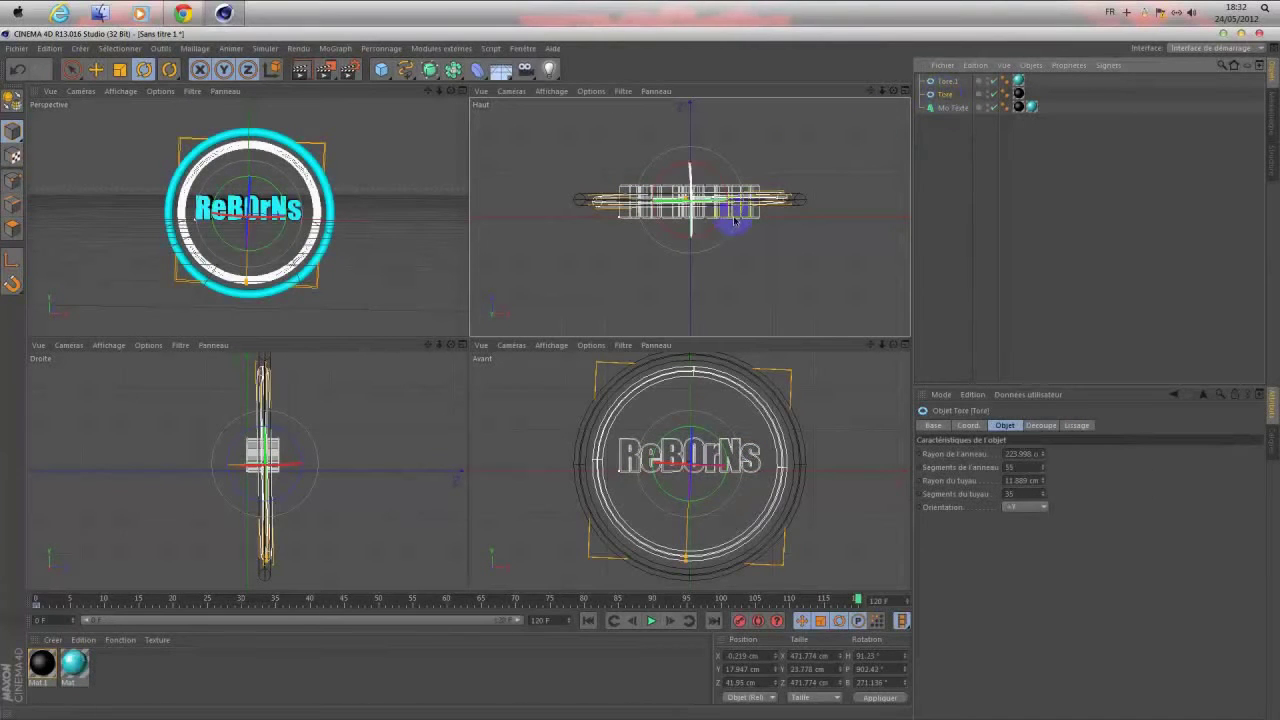
drag(722, 220, 723, 221)
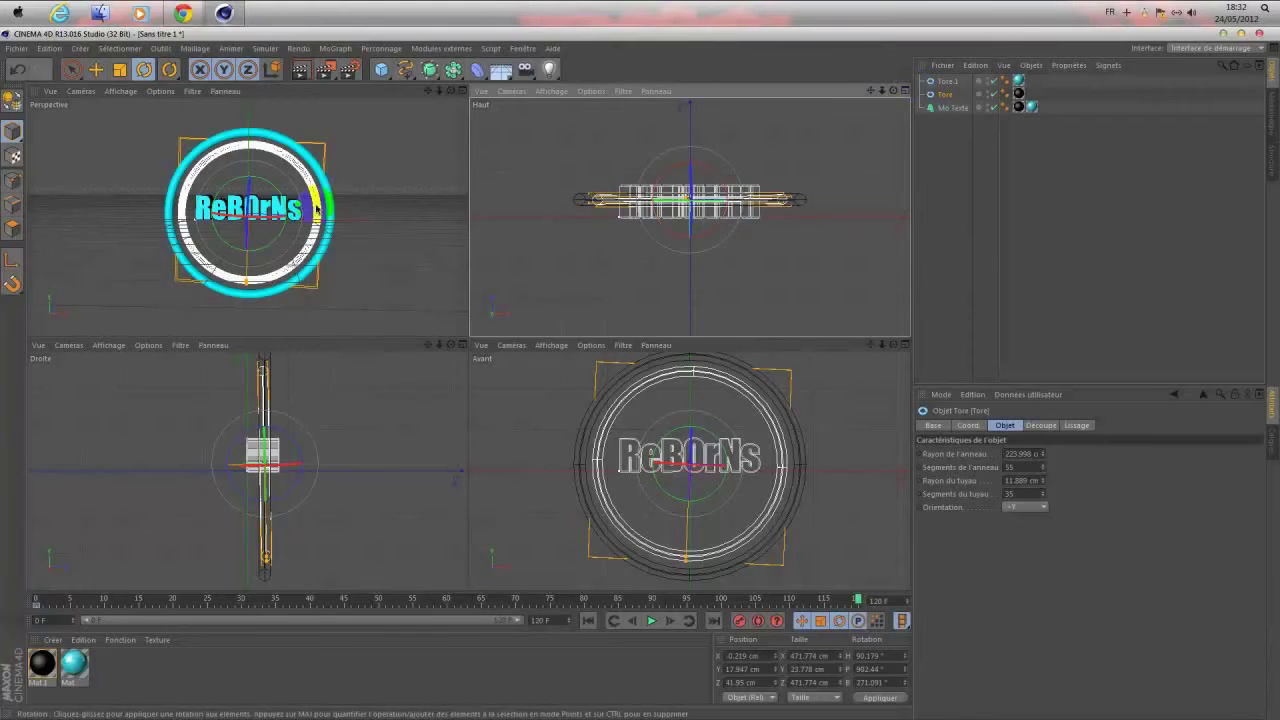
key(F1)
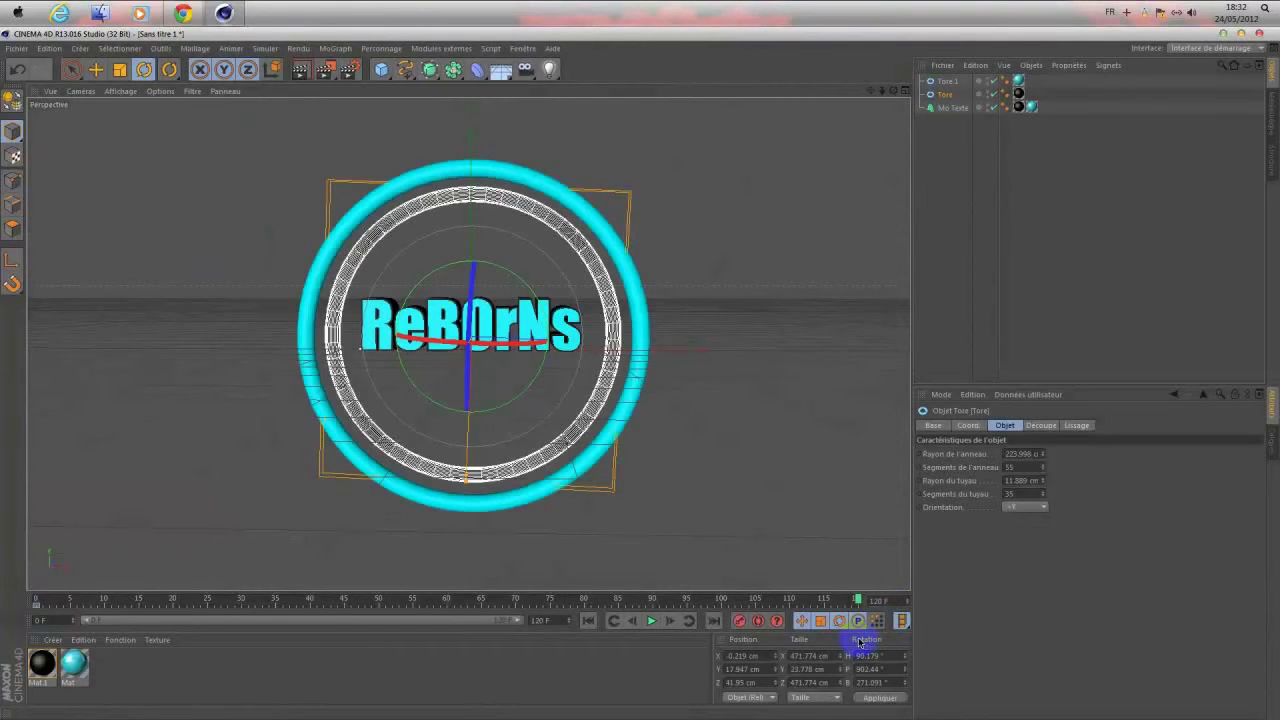
Step: Scrub the timeline to preview the inner ring's spin, then return to frame 0
drag(857, 601, 325, 601)
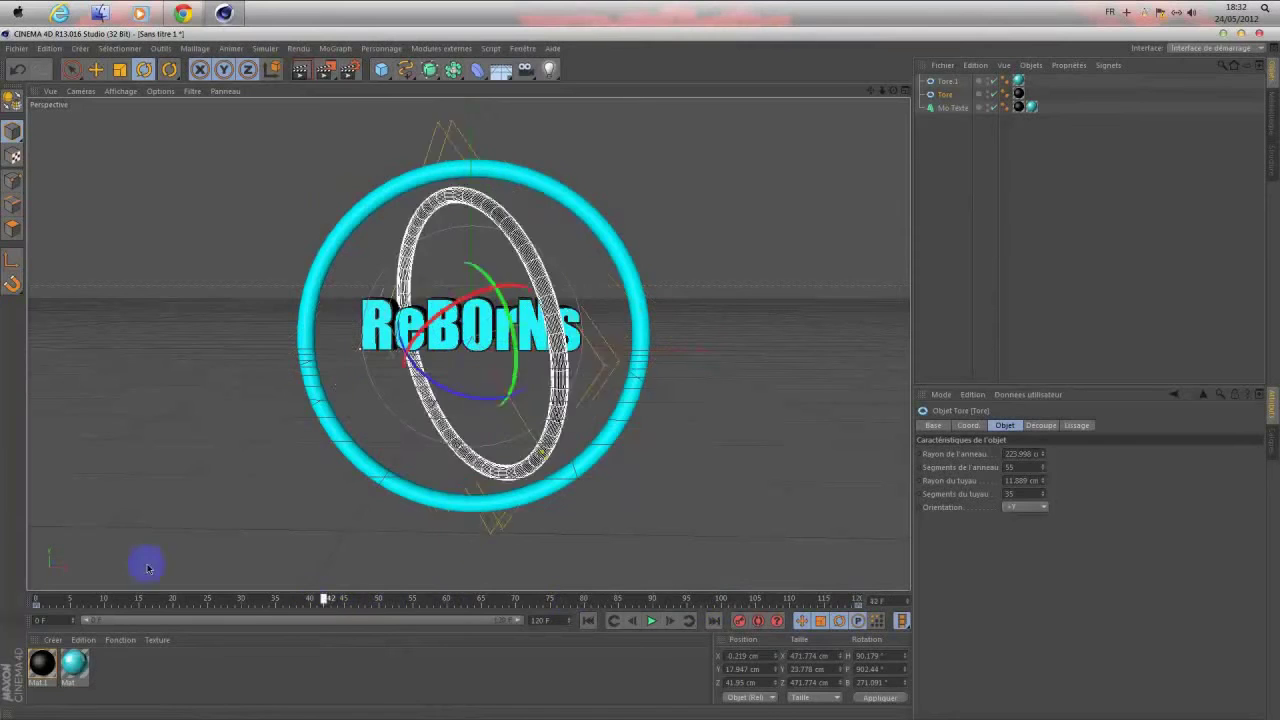
mouse_move(327, 599)
mouse_down()
mouse_move(794, 620)
mouse_move(885, 641)
mouse_up()
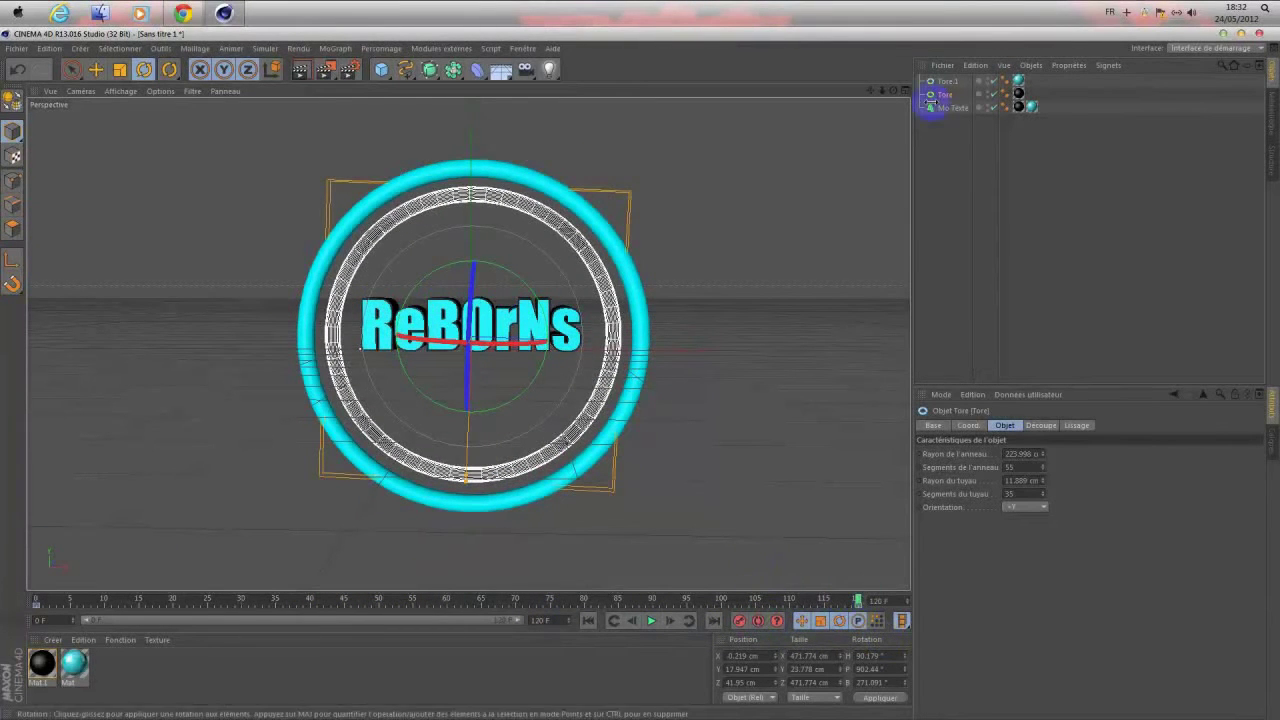
click(947, 84)
mouse_move(857, 603)
mouse_down()
mouse_move(571, 543)
mouse_move(215, 535)
mouse_up()
click(36, 598)
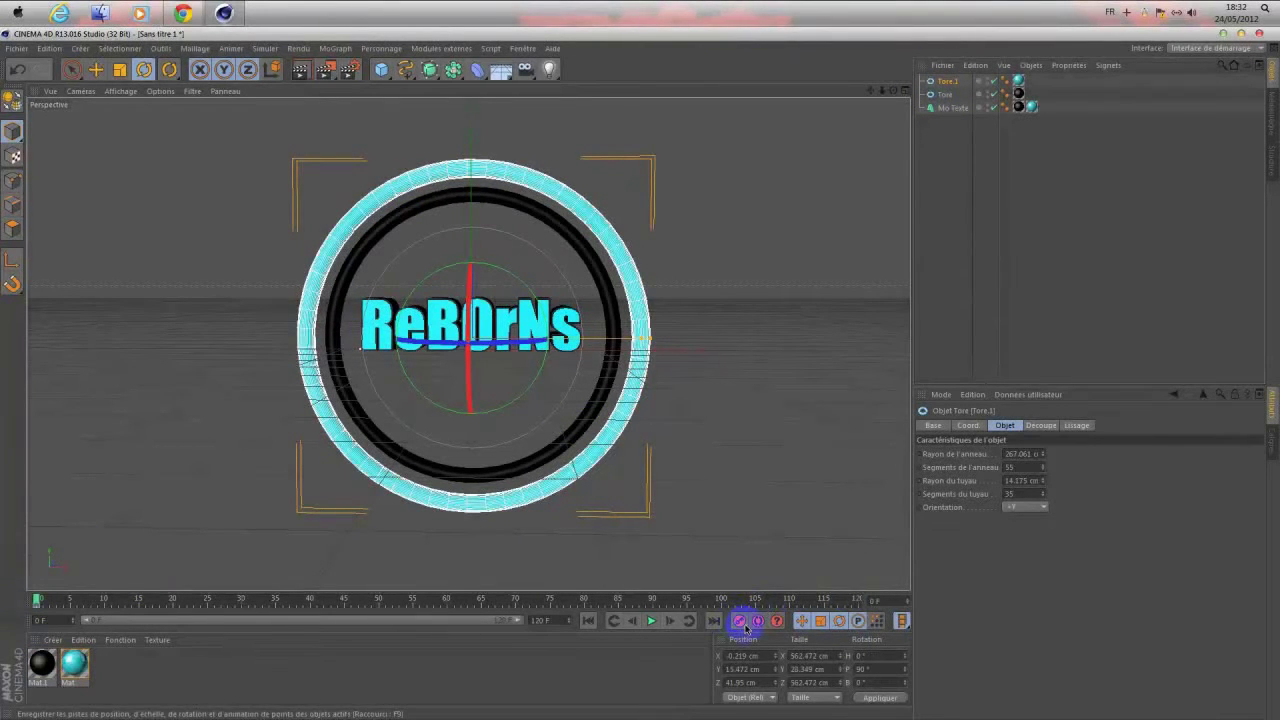
Step: At frame 120, rotate the outer cyan ring Tore.1 to new tilted angles around the text
drag(816, 598, 857, 598)
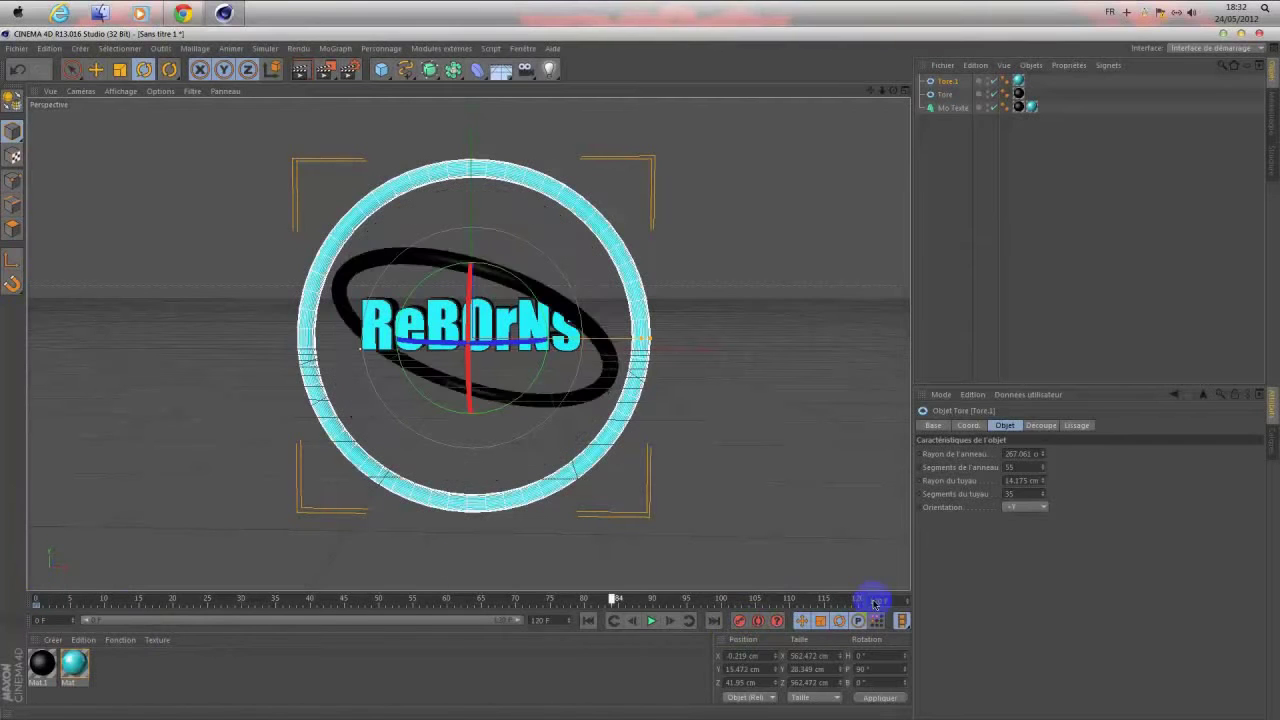
click(144, 69)
mouse_move(478, 346)
mouse_down()
mouse_move(602, 354)
mouse_move(610, 452)
mouse_move(423, 284)
mouse_move(425, 320)
mouse_up()
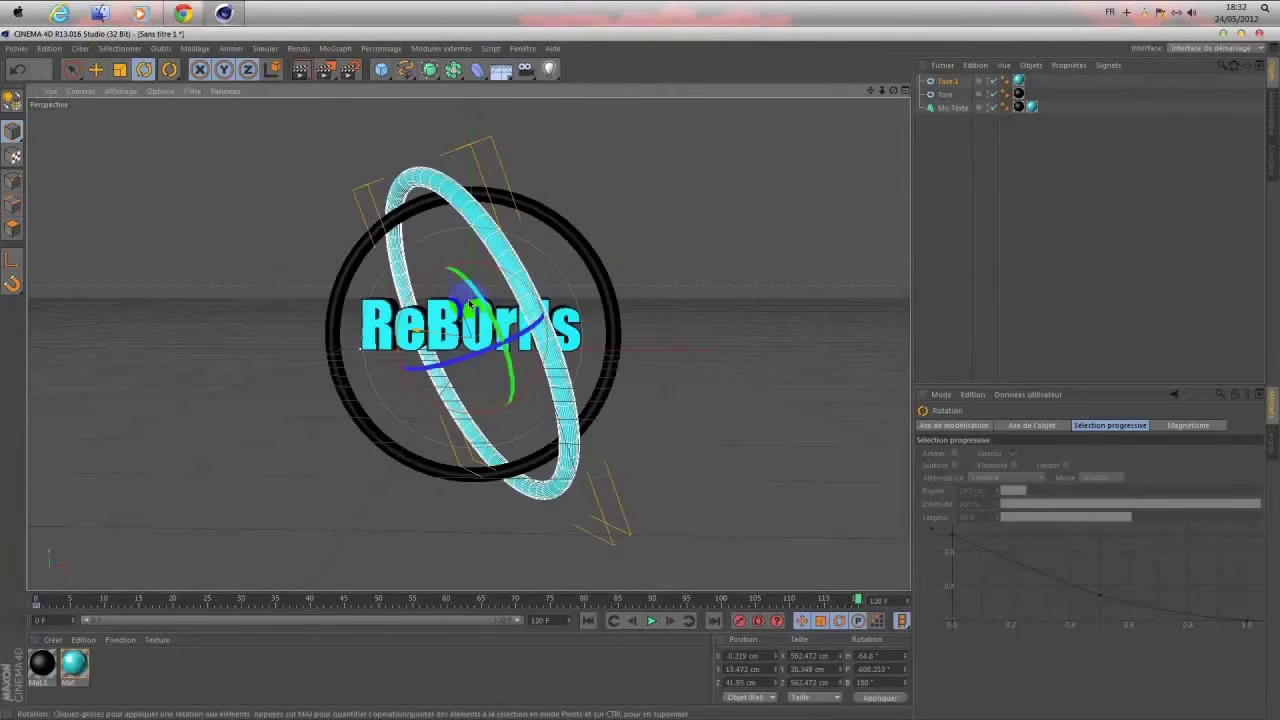
mouse_move(470, 390)
mouse_down()
mouse_move(411, 278)
mouse_move(466, 337)
mouse_move(580, 297)
mouse_move(514, 417)
mouse_move(662, 359)
mouse_move(371, 434)
mouse_move(586, 297)
mouse_move(429, 474)
mouse_move(620, 195)
mouse_move(486, 457)
mouse_move(440, 230)
mouse_move(470, 280)
mouse_move(510, 294)
mouse_up()
mouse_move(457, 366)
mouse_down()
mouse_move(496, 472)
mouse_move(445, 313)
mouse_move(470, 312)
mouse_move(489, 414)
mouse_move(490, 400)
mouse_up()
Step: Check the rings in four views, reselect Tore.1, and scrub the timeline to preview both spinning
middle_click(493, 241)
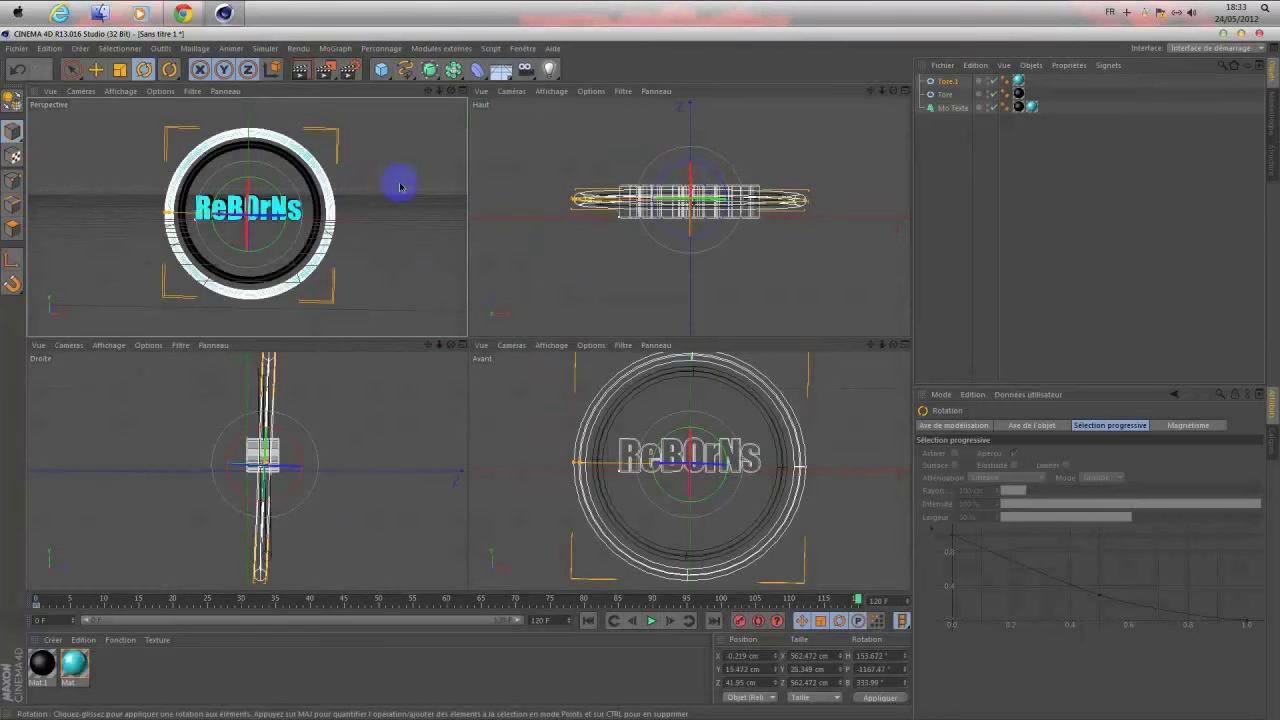
click(339, 157)
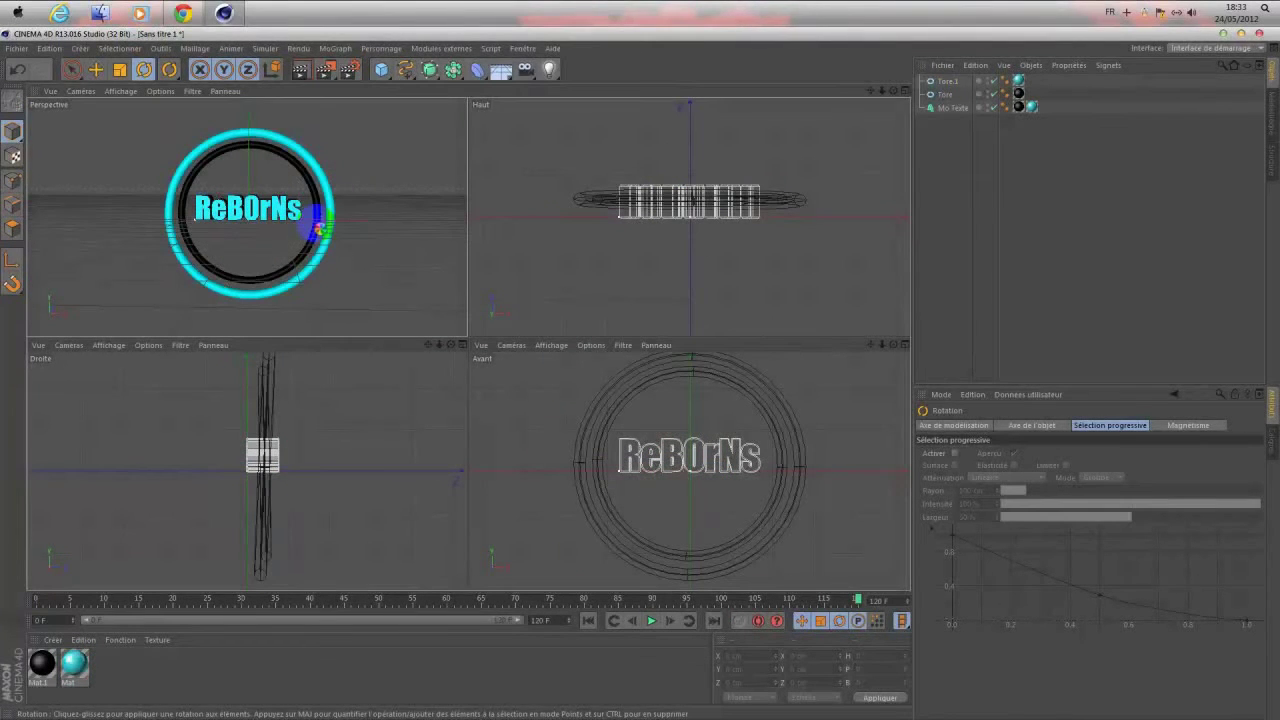
middle_click(330, 230)
click(947, 93)
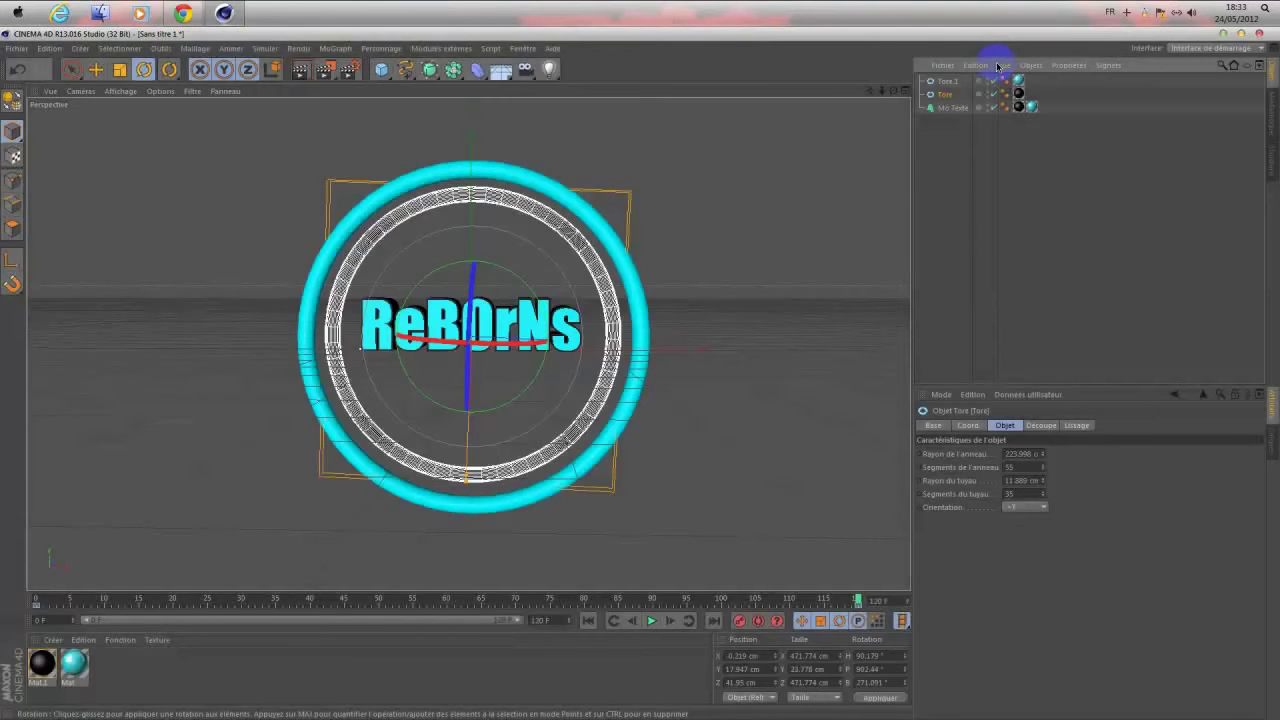
click(958, 81)
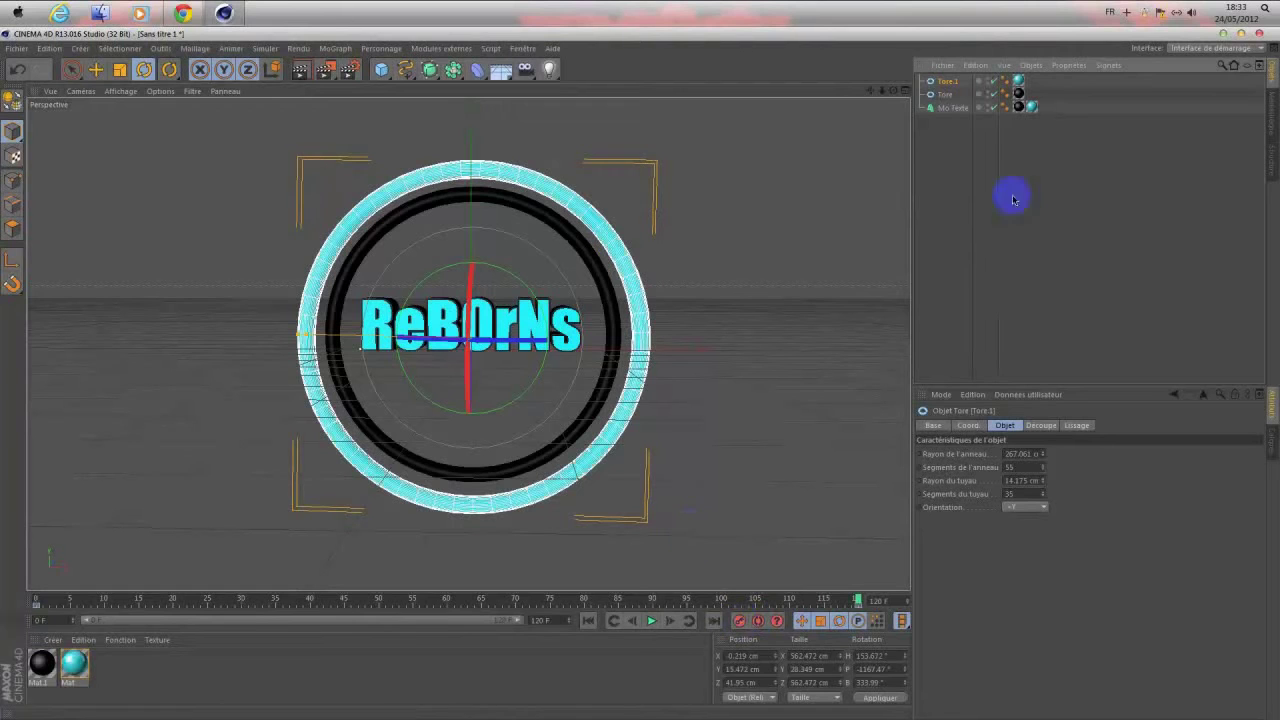
drag(858, 600, 8, 511)
drag(395, 549, 897, 560)
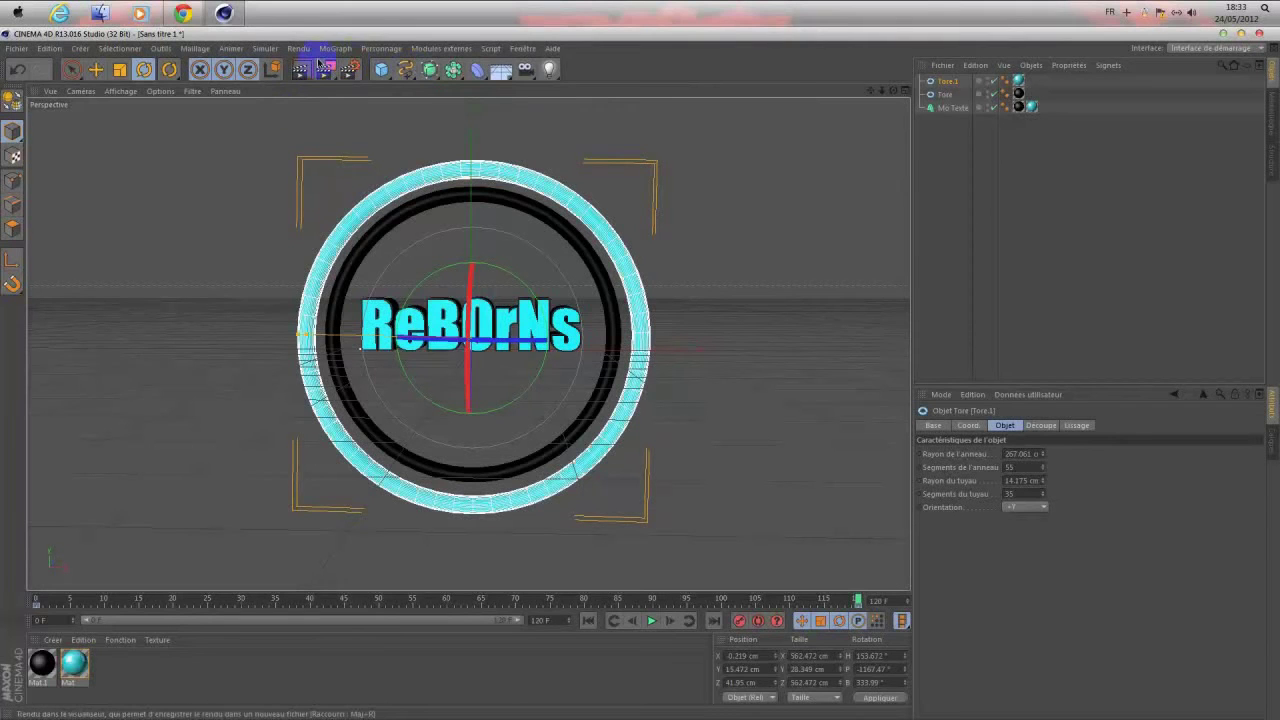
Step: Save the scene as 'tuto C4D.c4d' and close Cinema 4D
click(1263, 37)
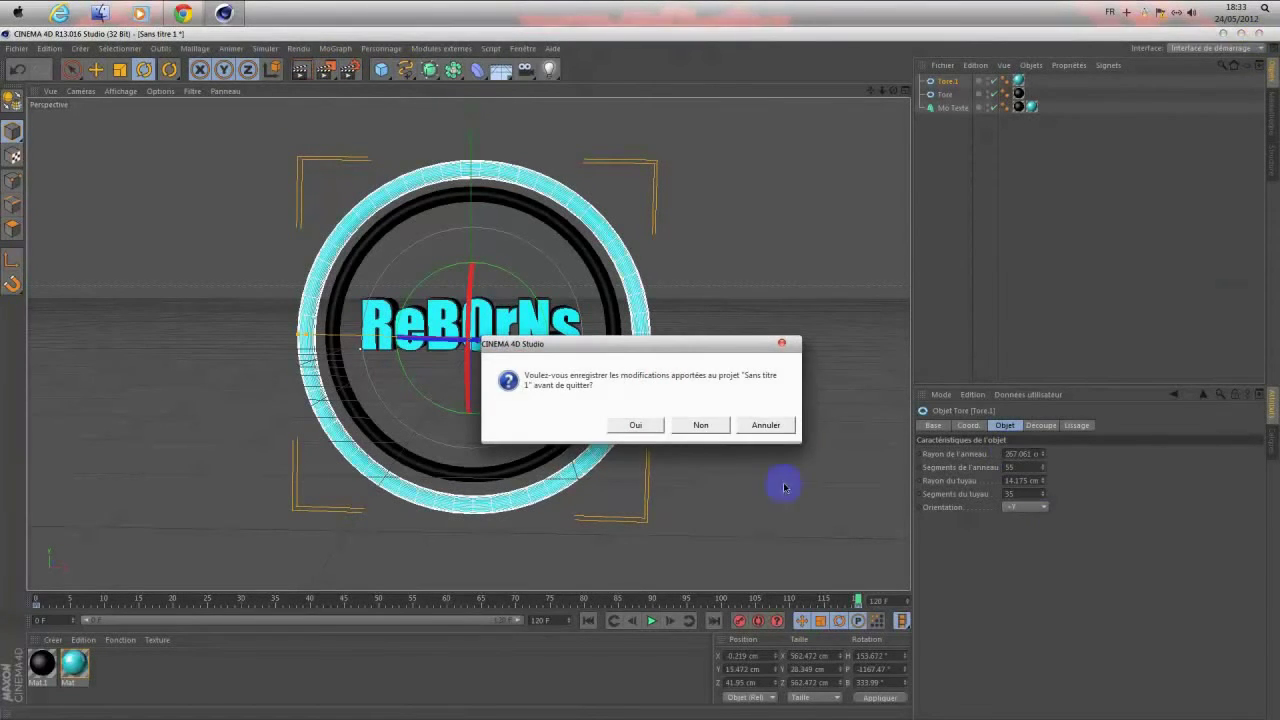
click(753, 426)
click(18, 48)
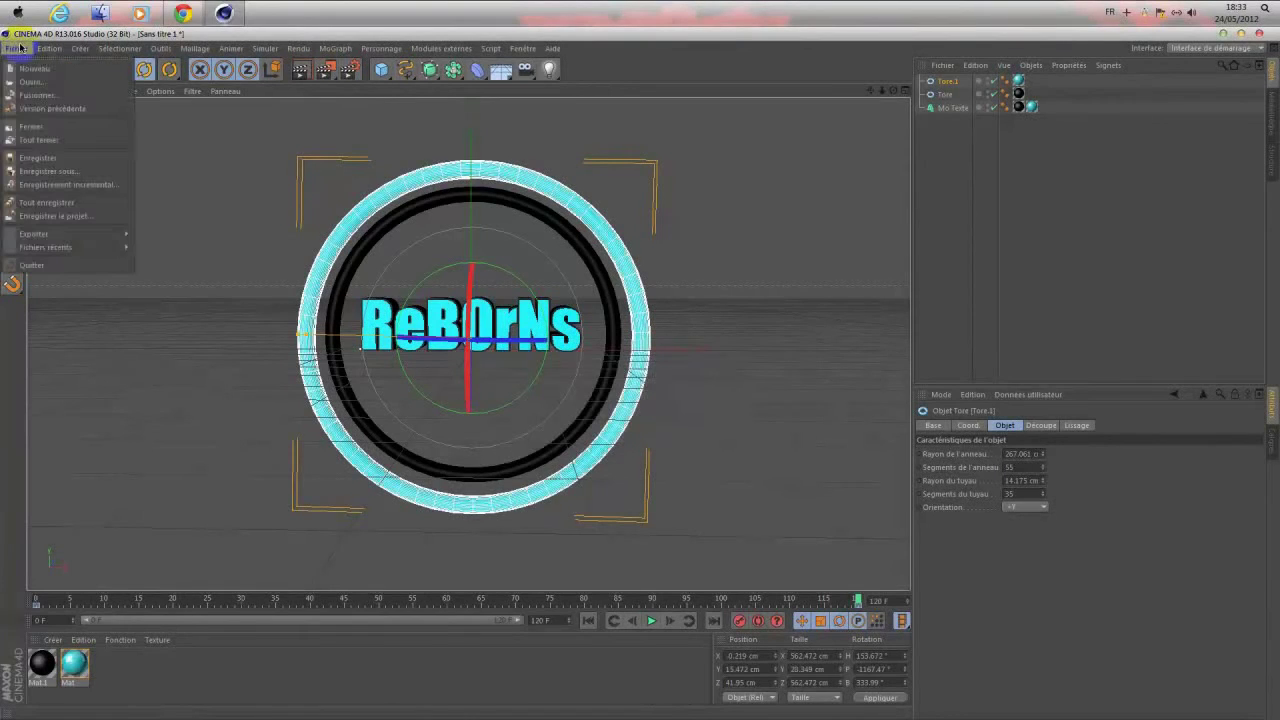
click(57, 160)
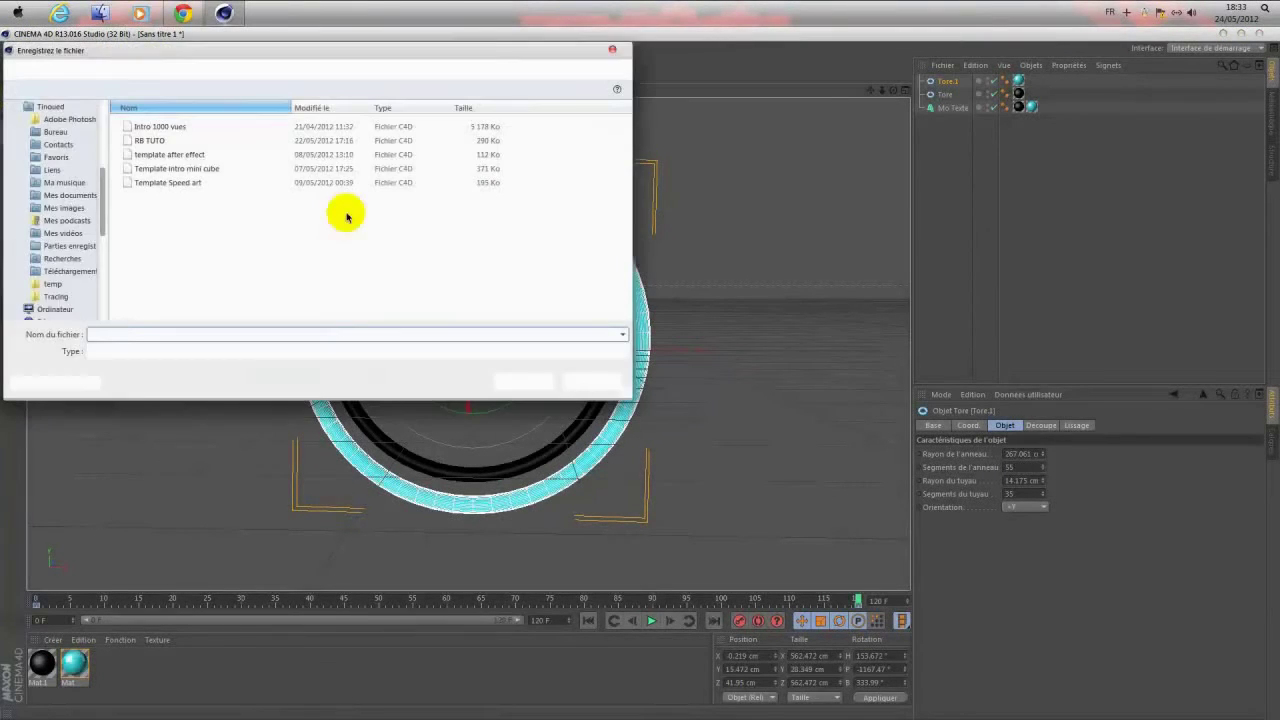
text(tuto)
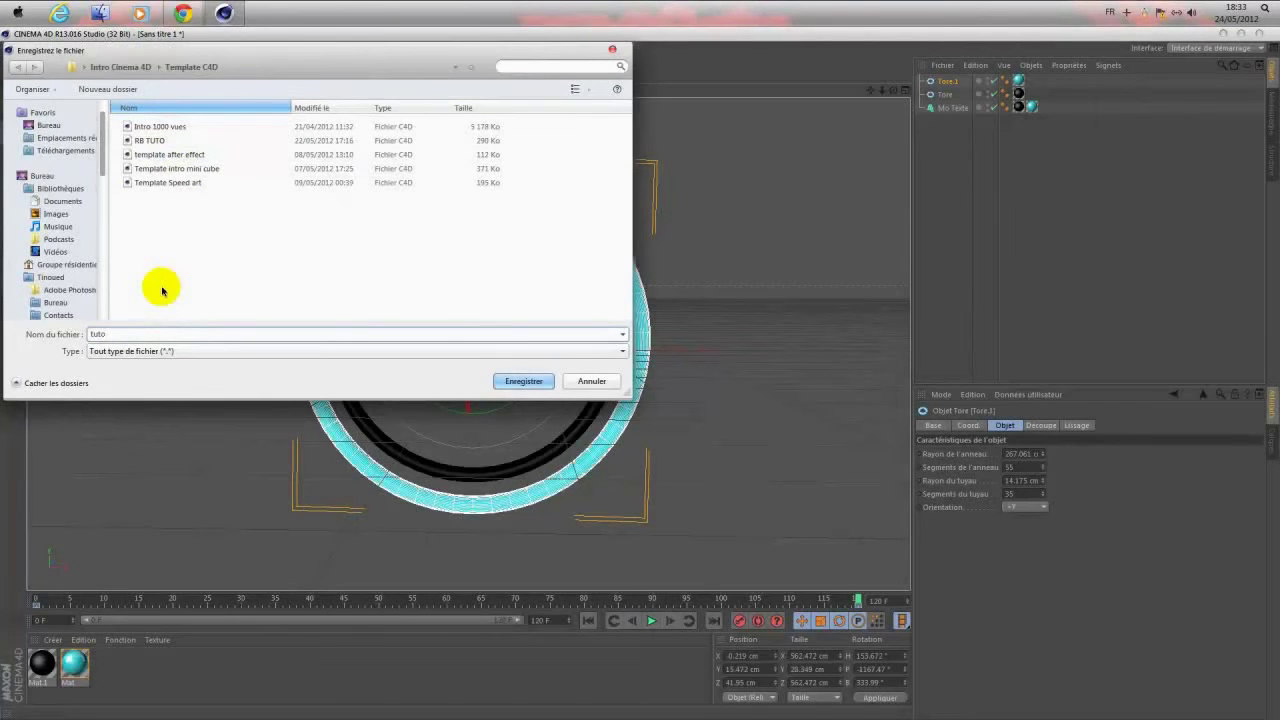
key(Caps_Lock)
text( C4D)
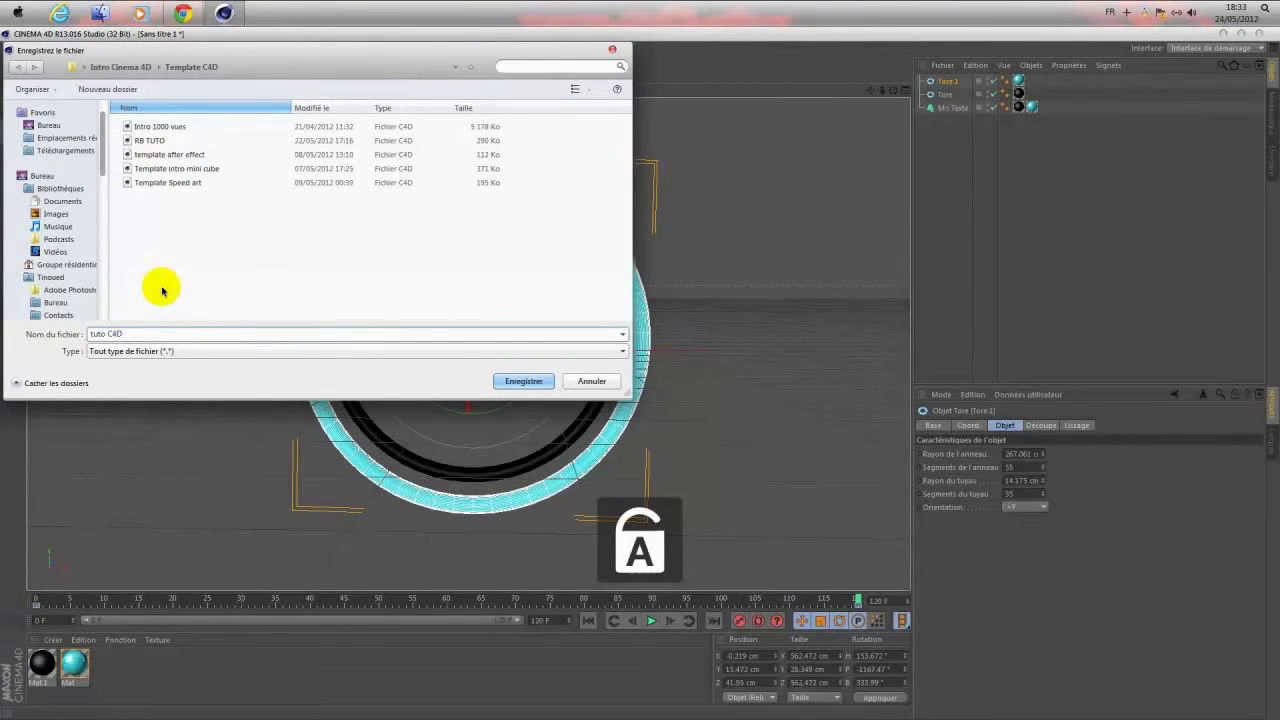
click(528, 381)
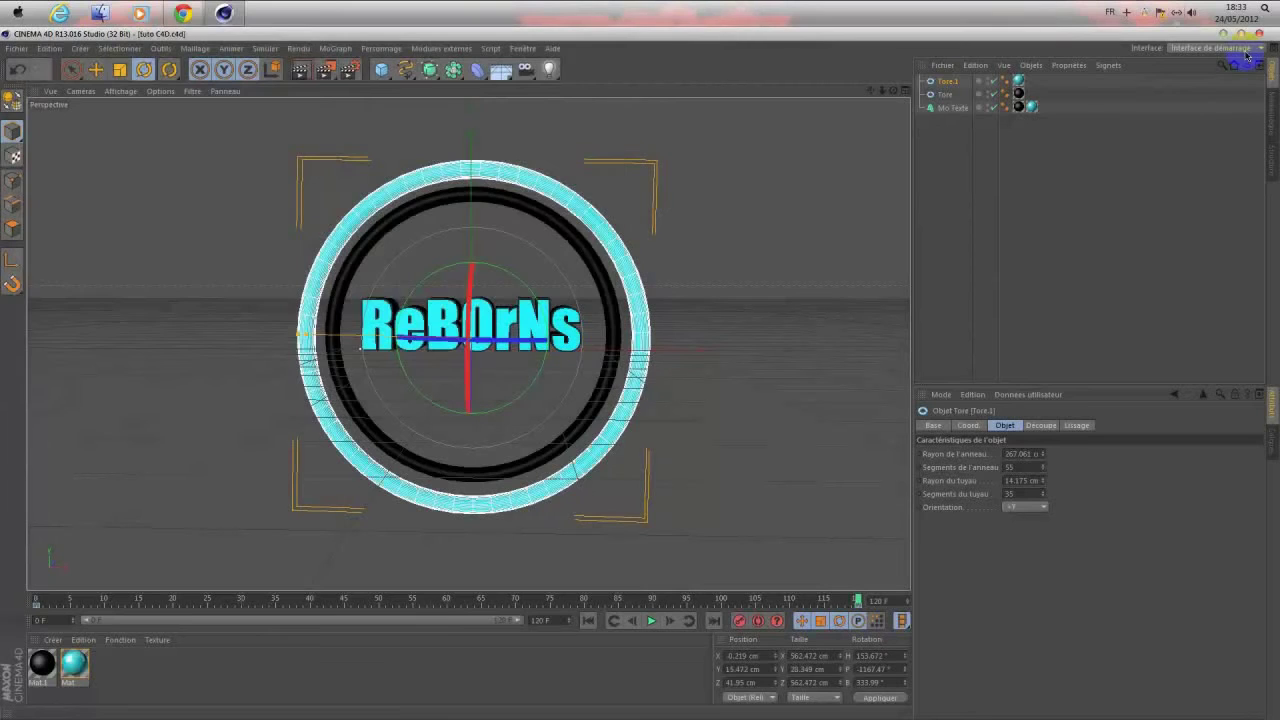
click(1262, 34)
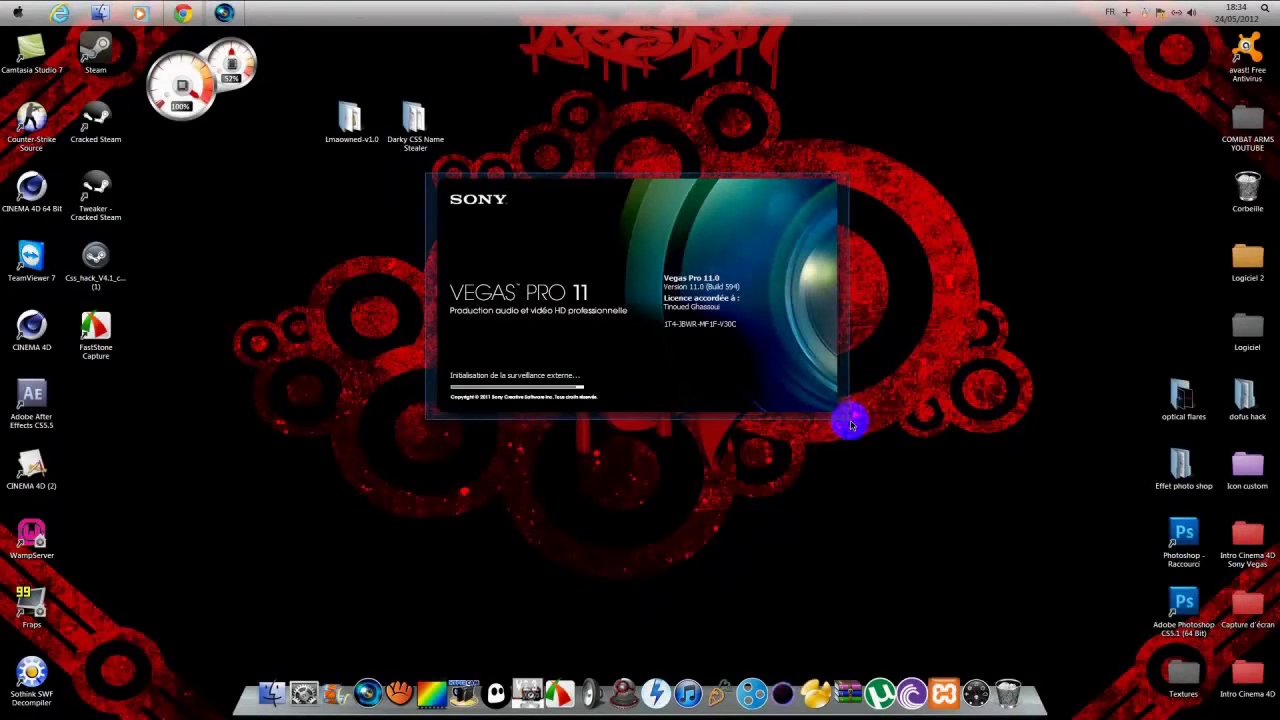
Step: Let Vegas Pro 11 load its empty untitled project and move its window slightly left
drag(846, 418, 852, 428)
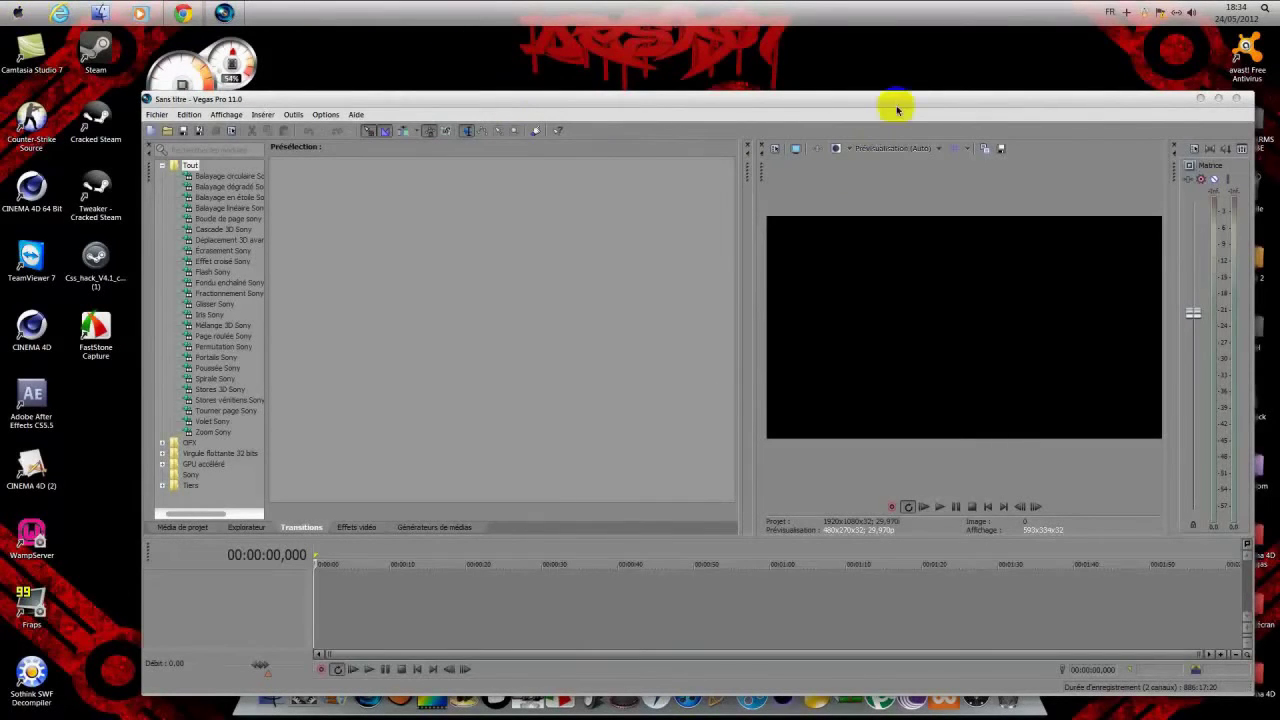
drag(894, 106, 772, 92)
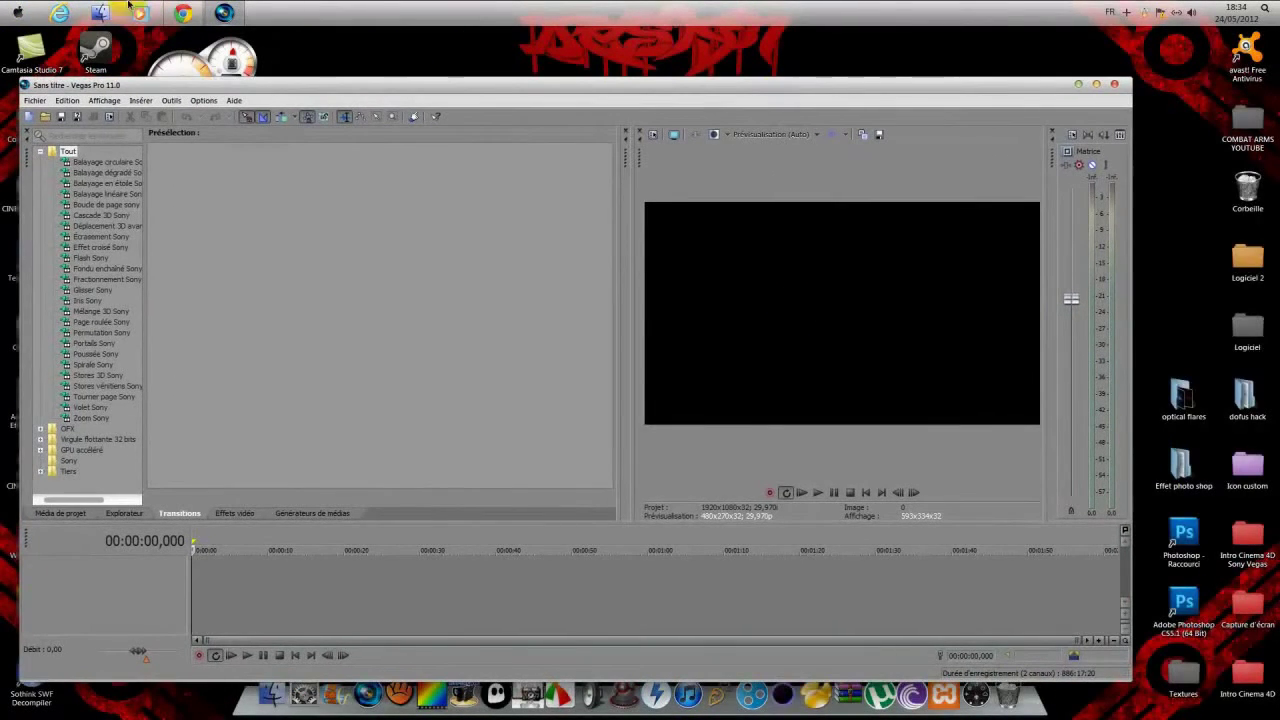
click(18, 12)
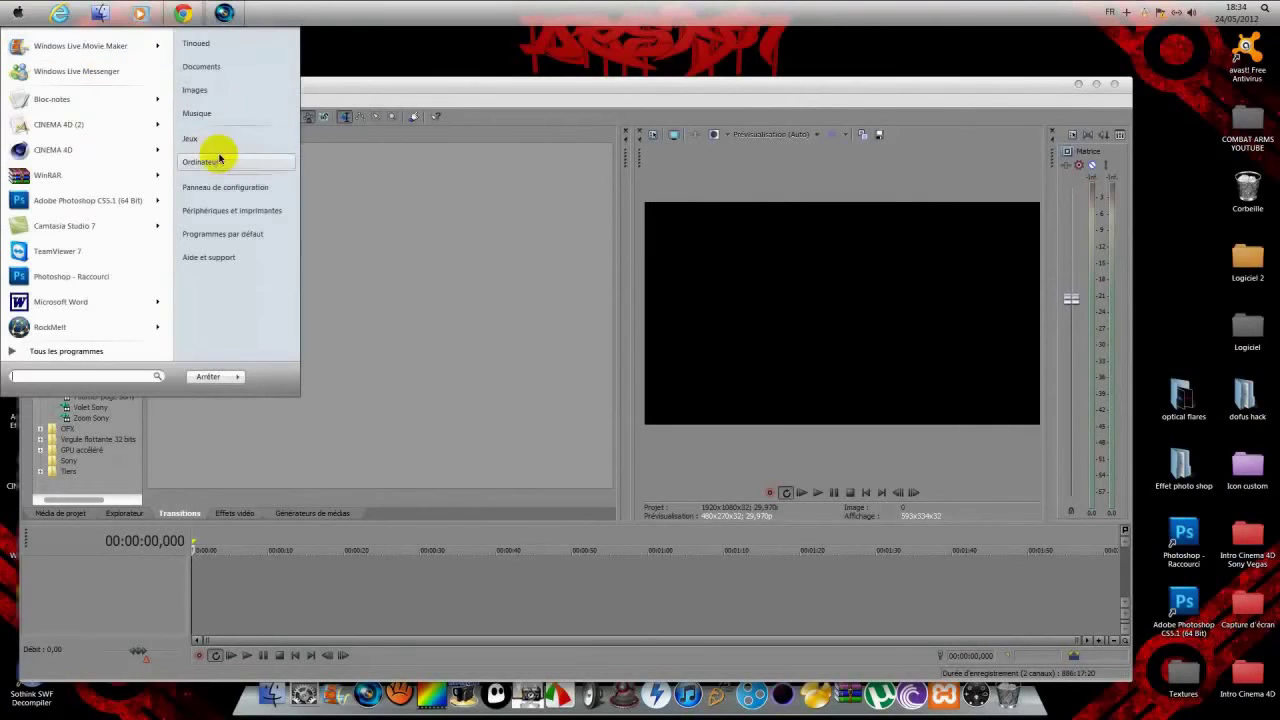
key(Escape)
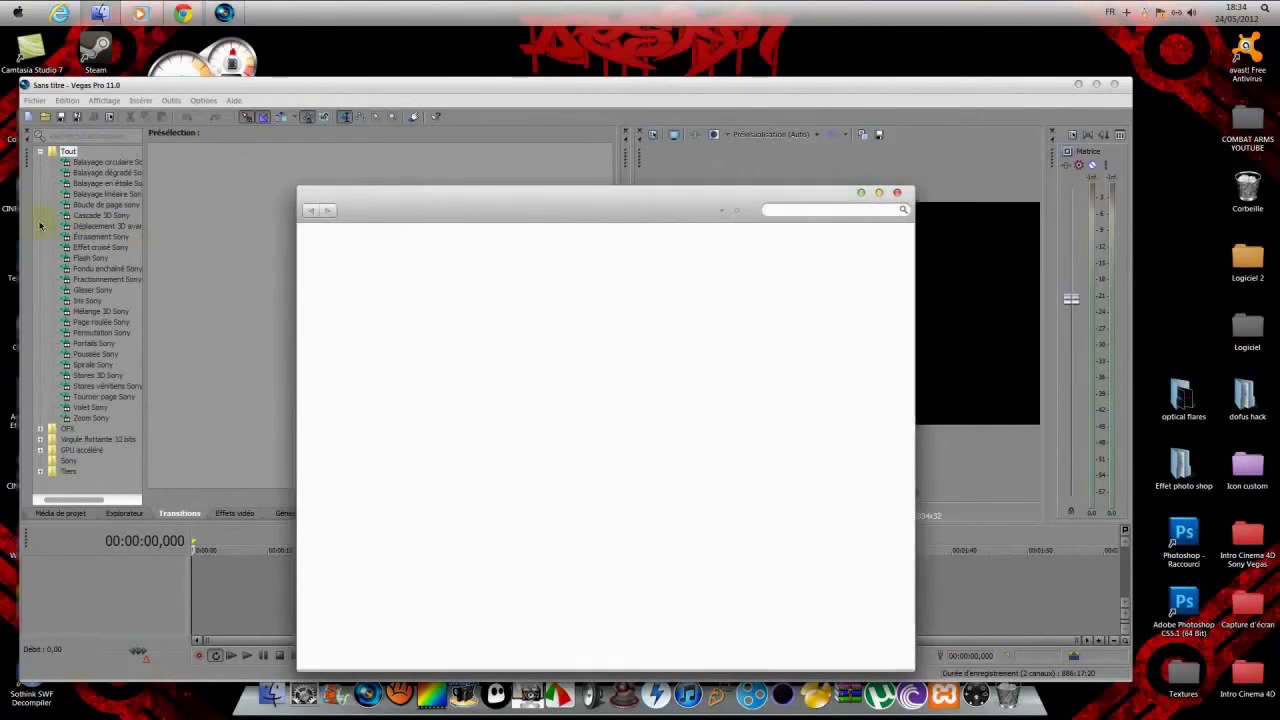
drag(432, 167, 437, 145)
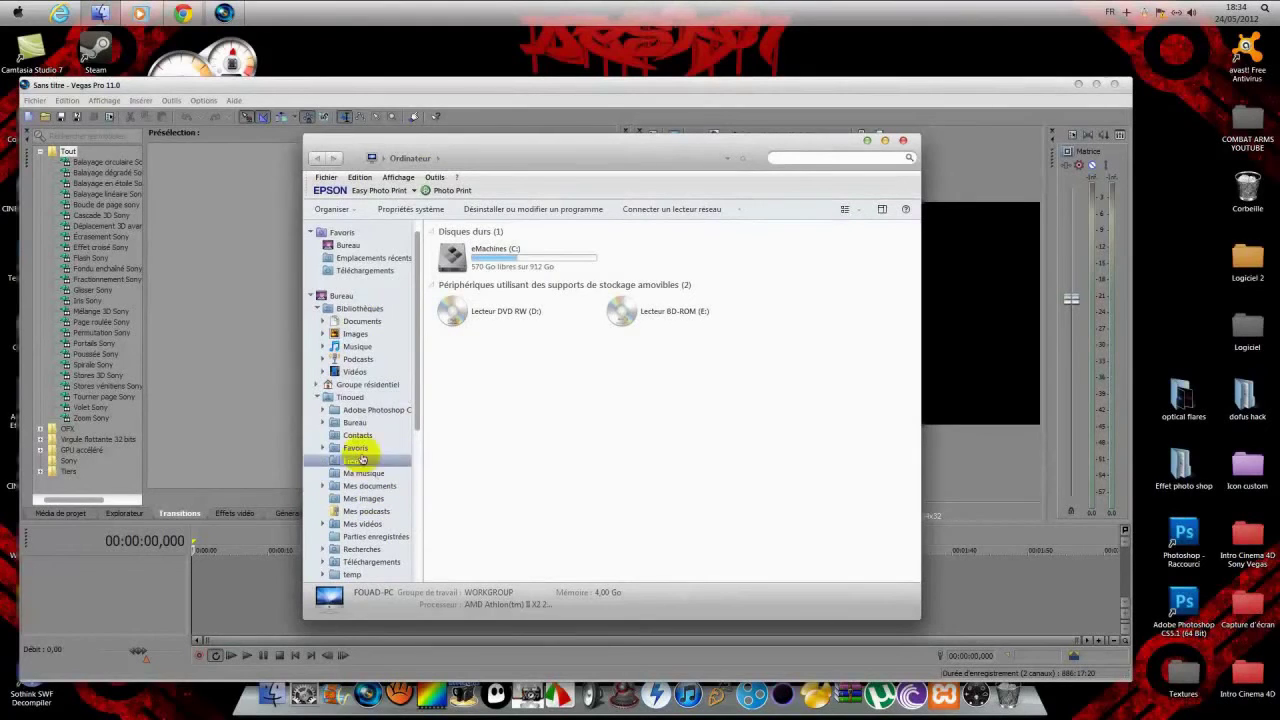
click(358, 371)
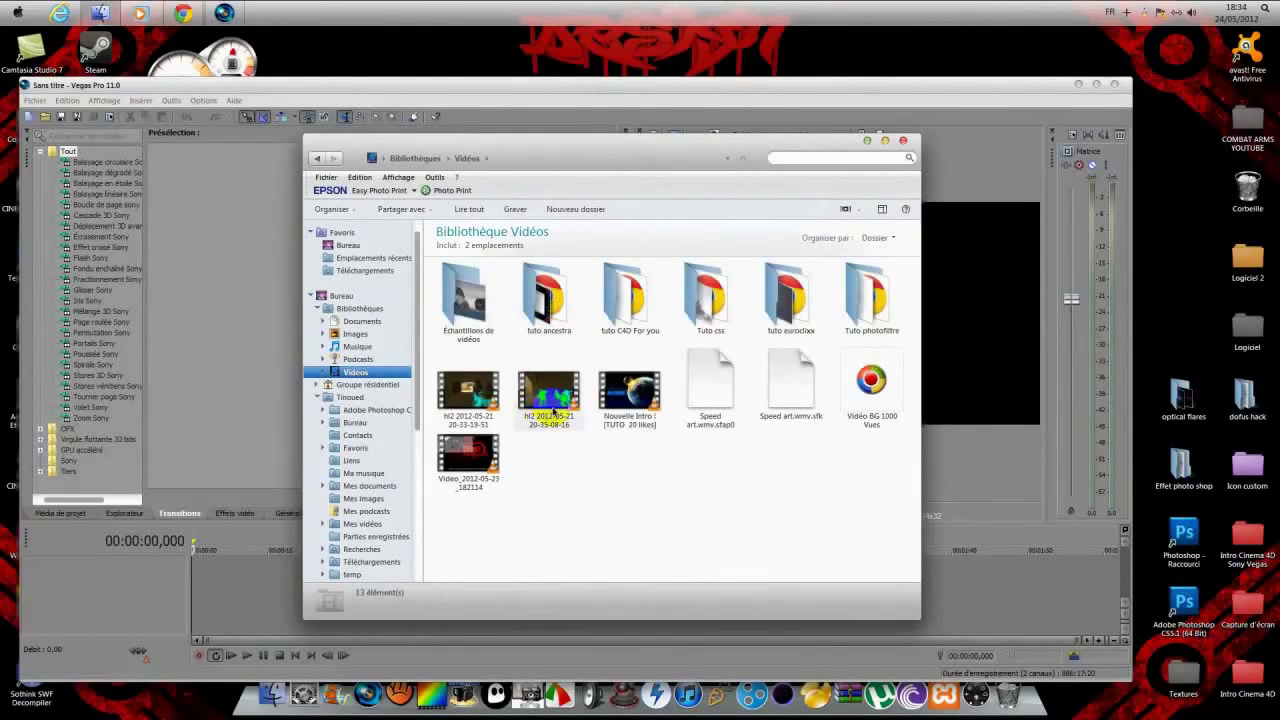
click(553, 387)
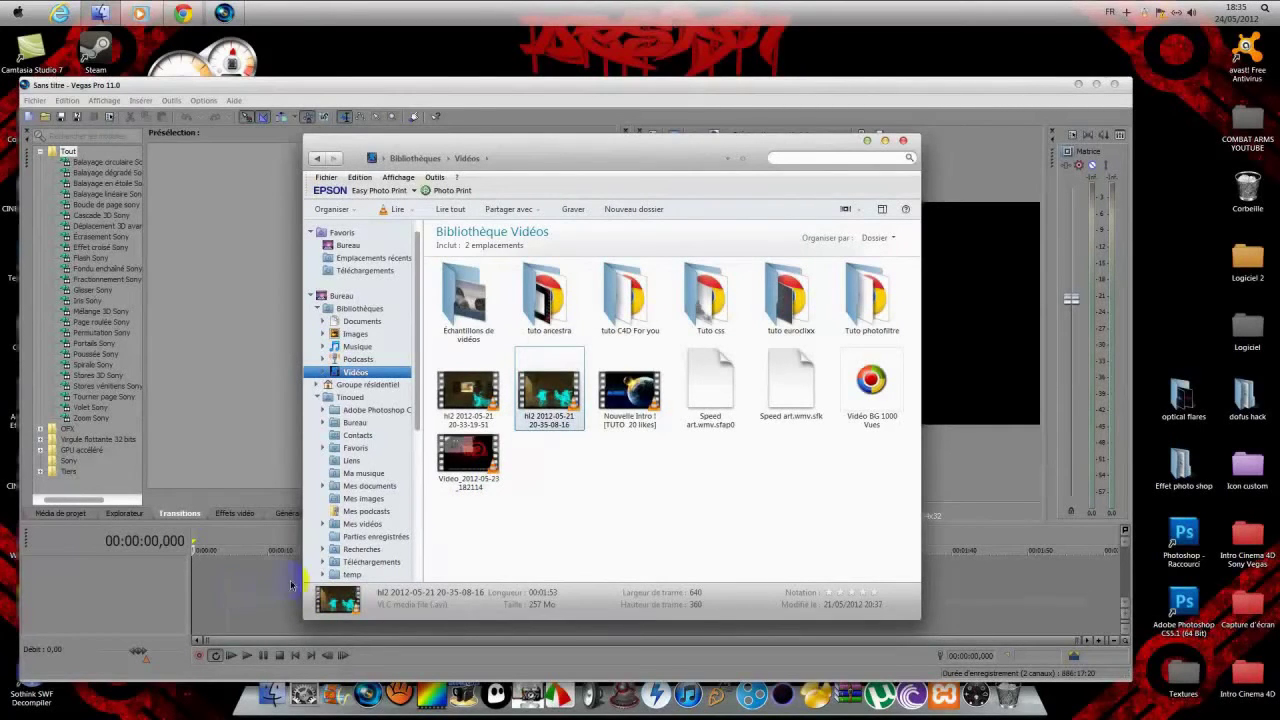
drag(296, 580, 285, 577)
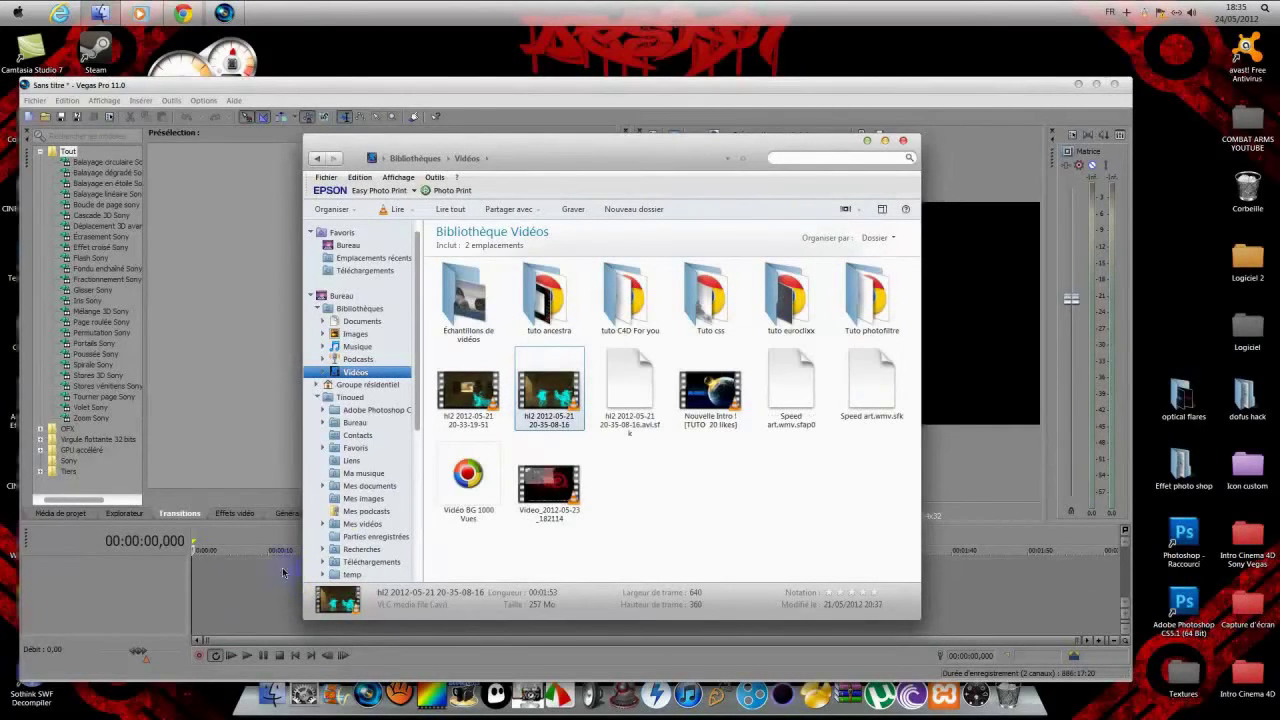
click(866, 143)
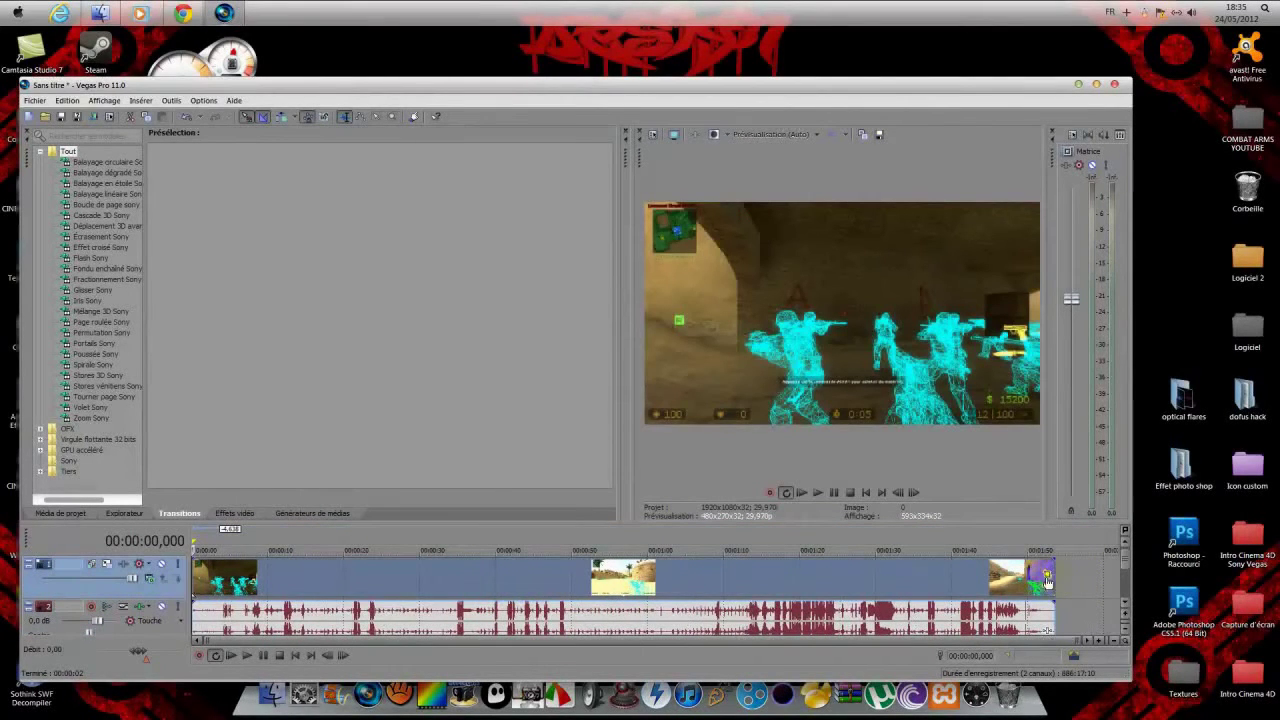
key(Delete)
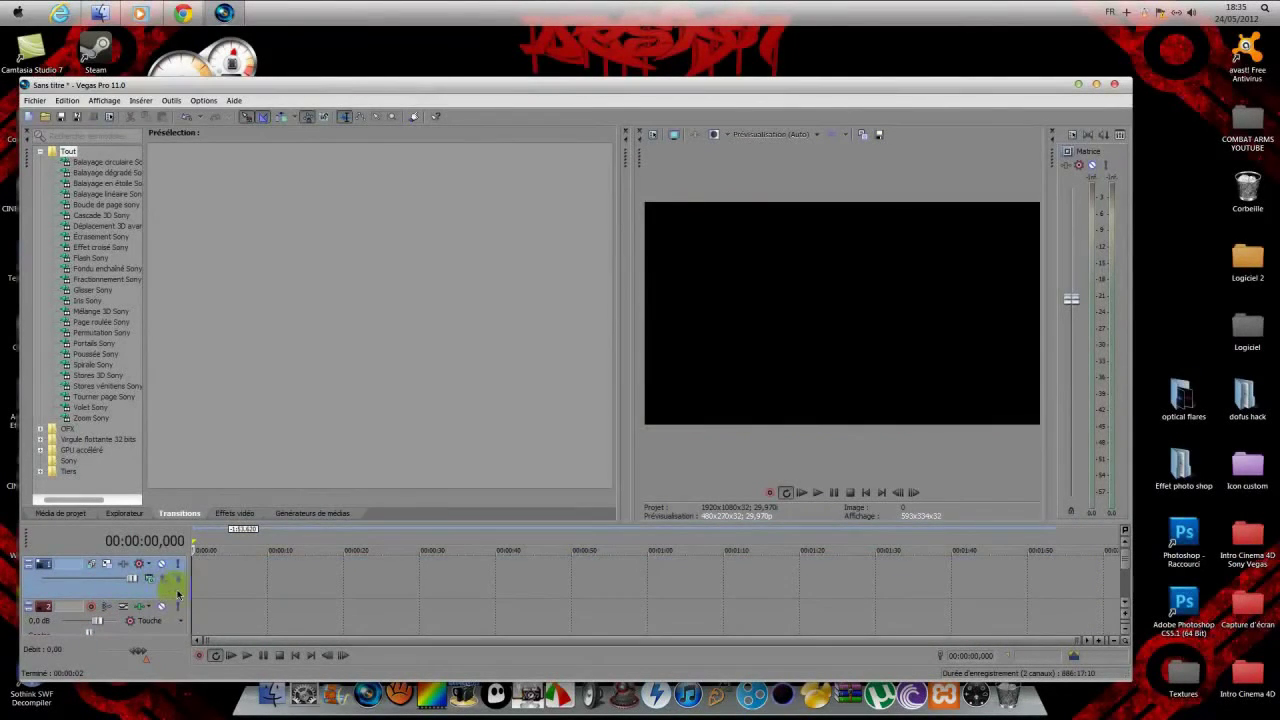
shift+click(178, 594)
key(Delete)
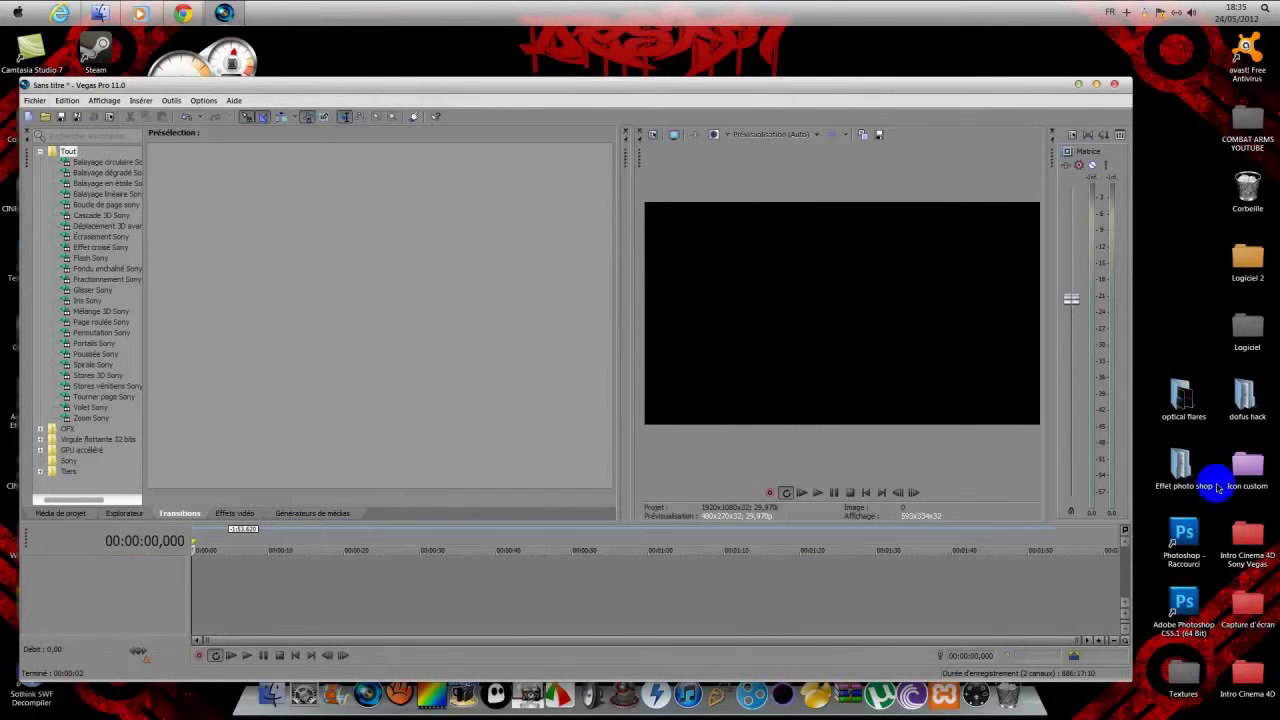
Step: Add LOGO VIDEO 3 from Youtube > Background to the timeline start and play it back
click(1250, 606)
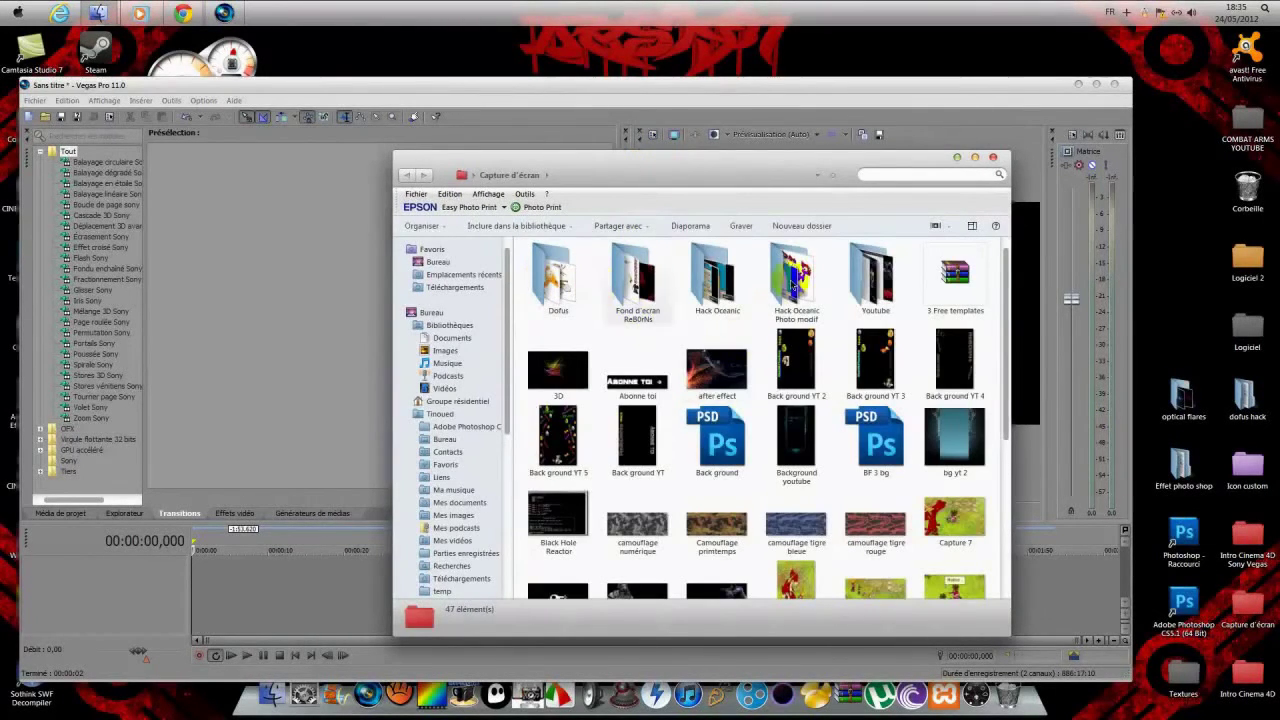
double_click(872, 278)
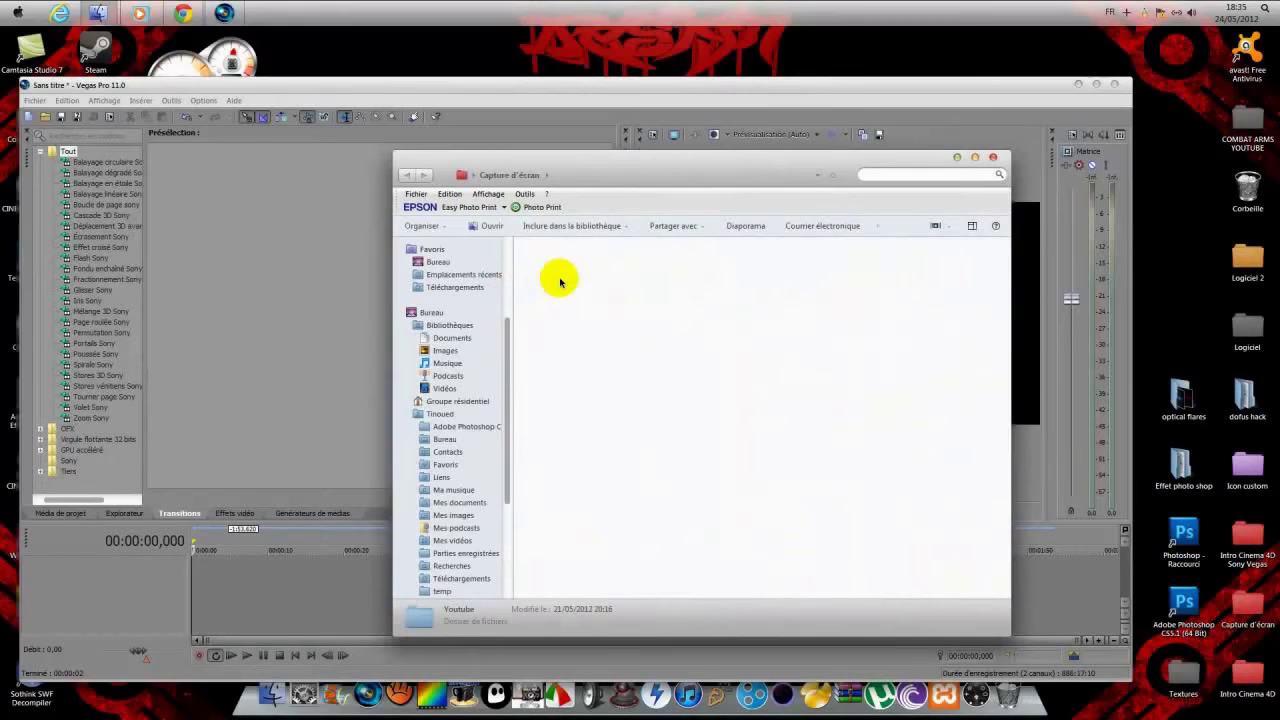
double_click(560, 282)
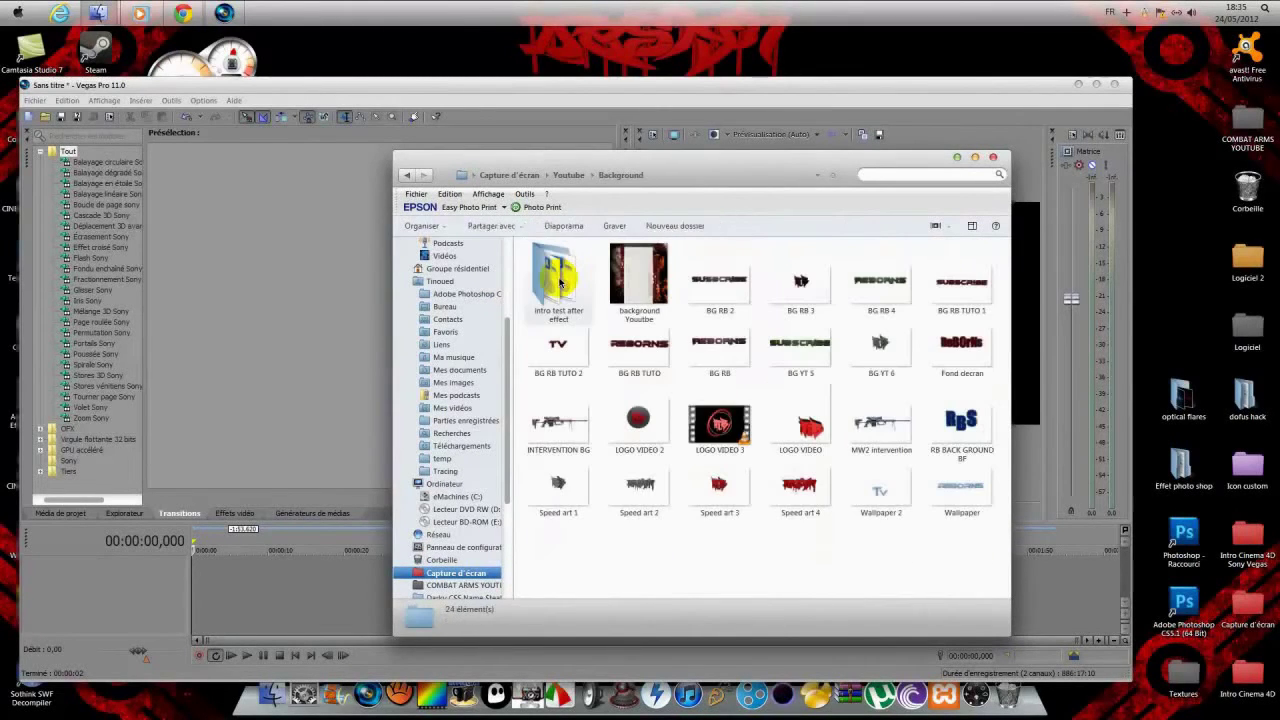
click(730, 426)
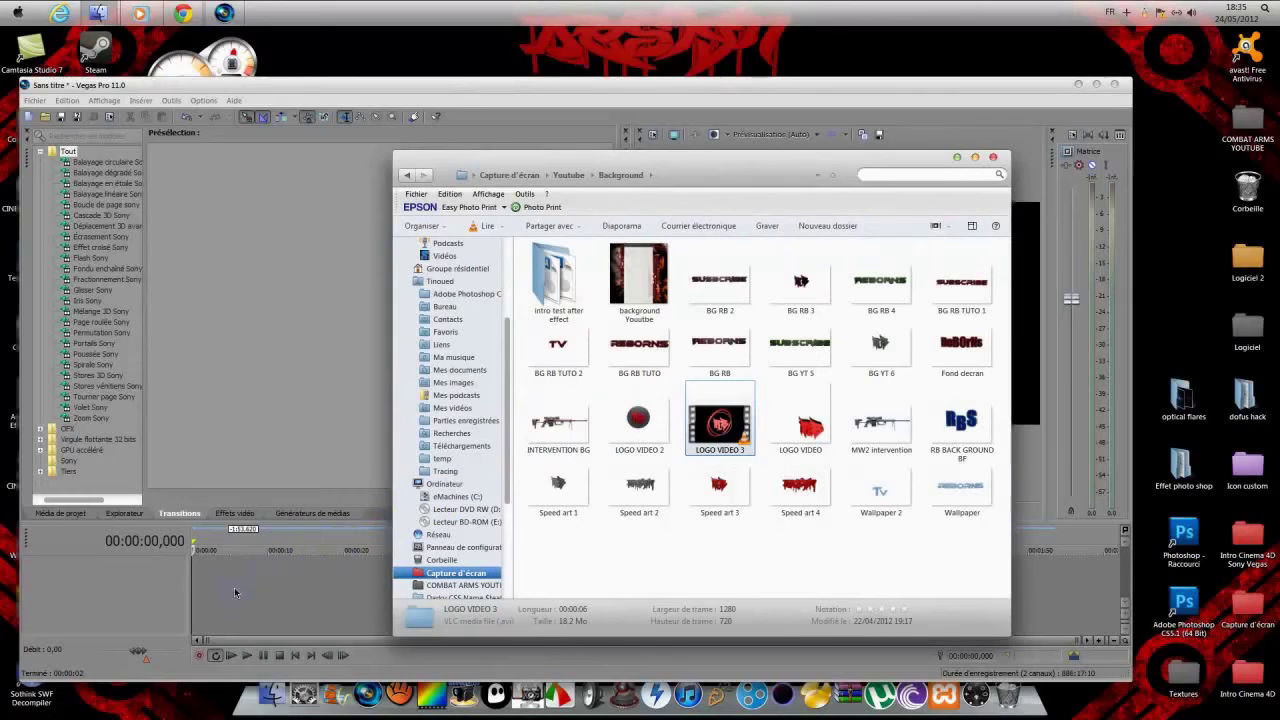
drag(204, 585, 222, 572)
click(992, 160)
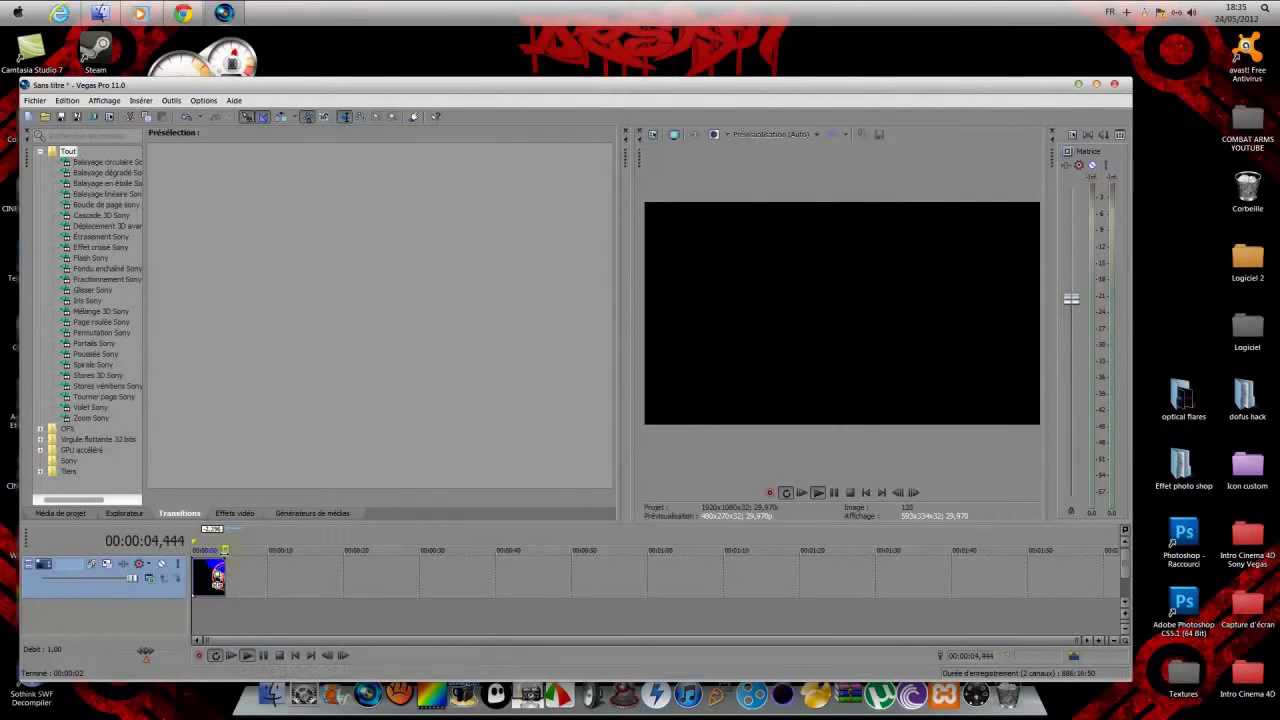
key(Return)
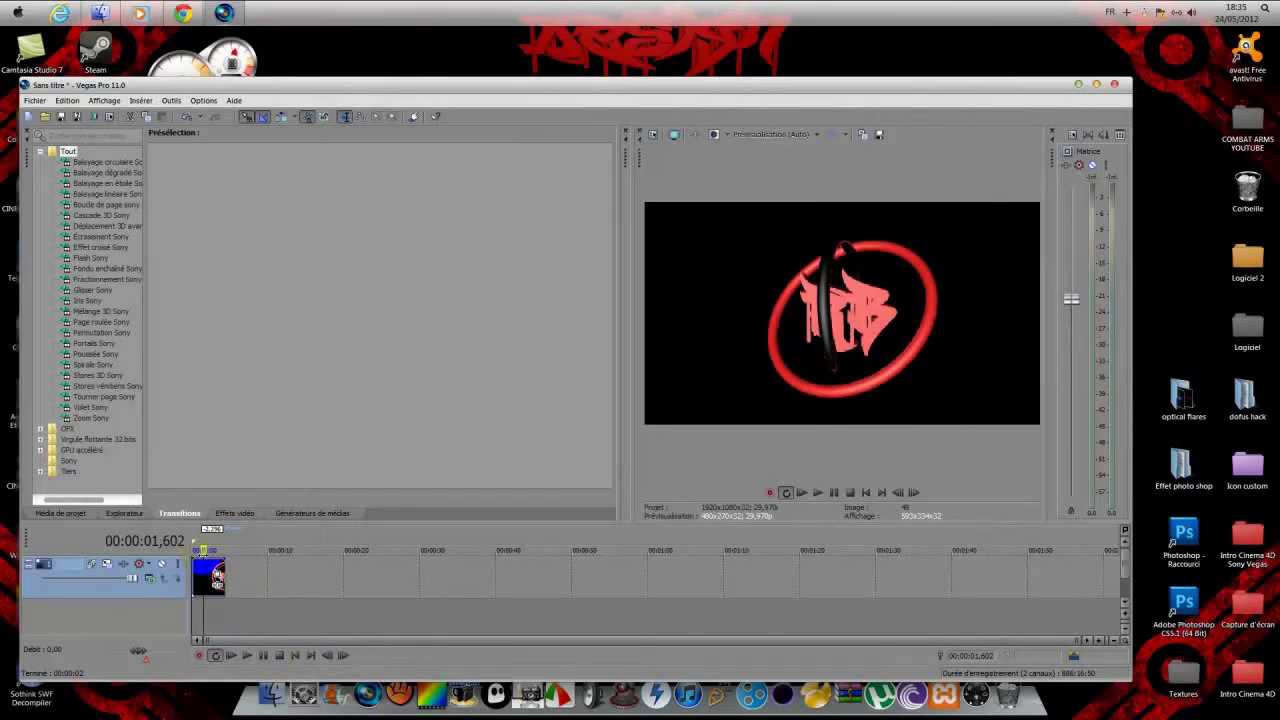
click(194, 551)
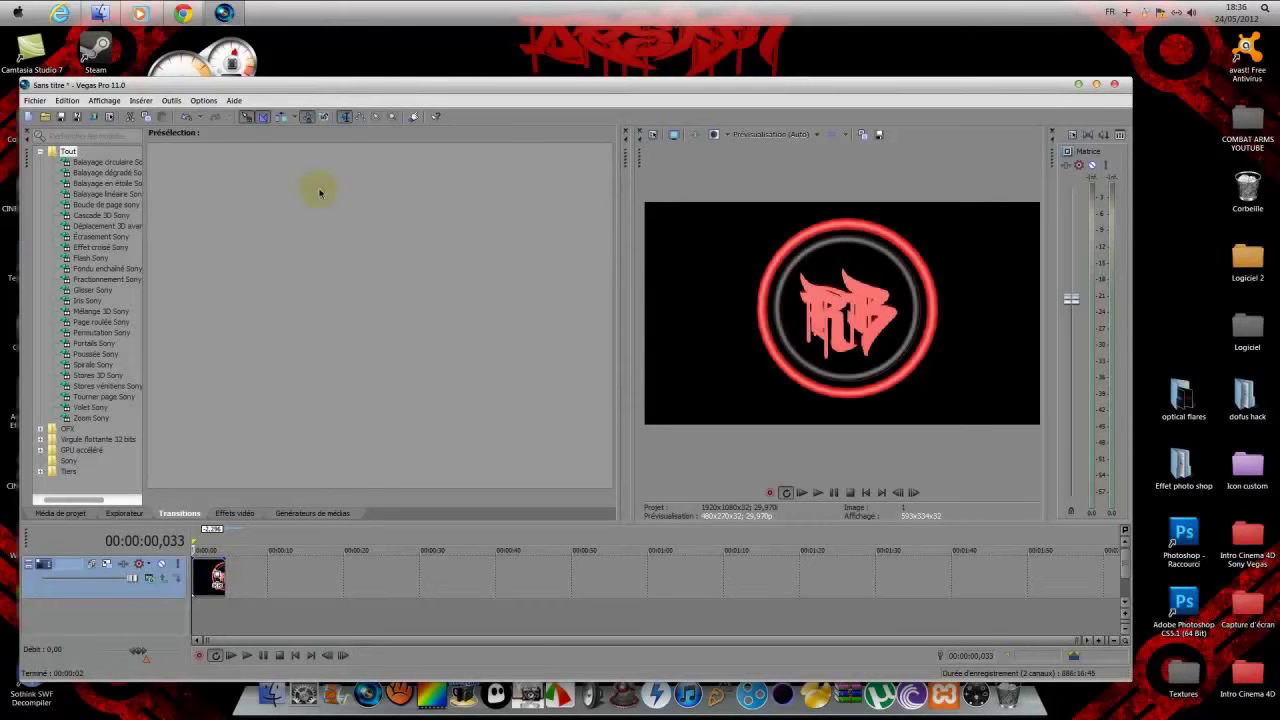
Step: Add the hl2 gameplay video from Explorer to a track below the logo
click(100, 12)
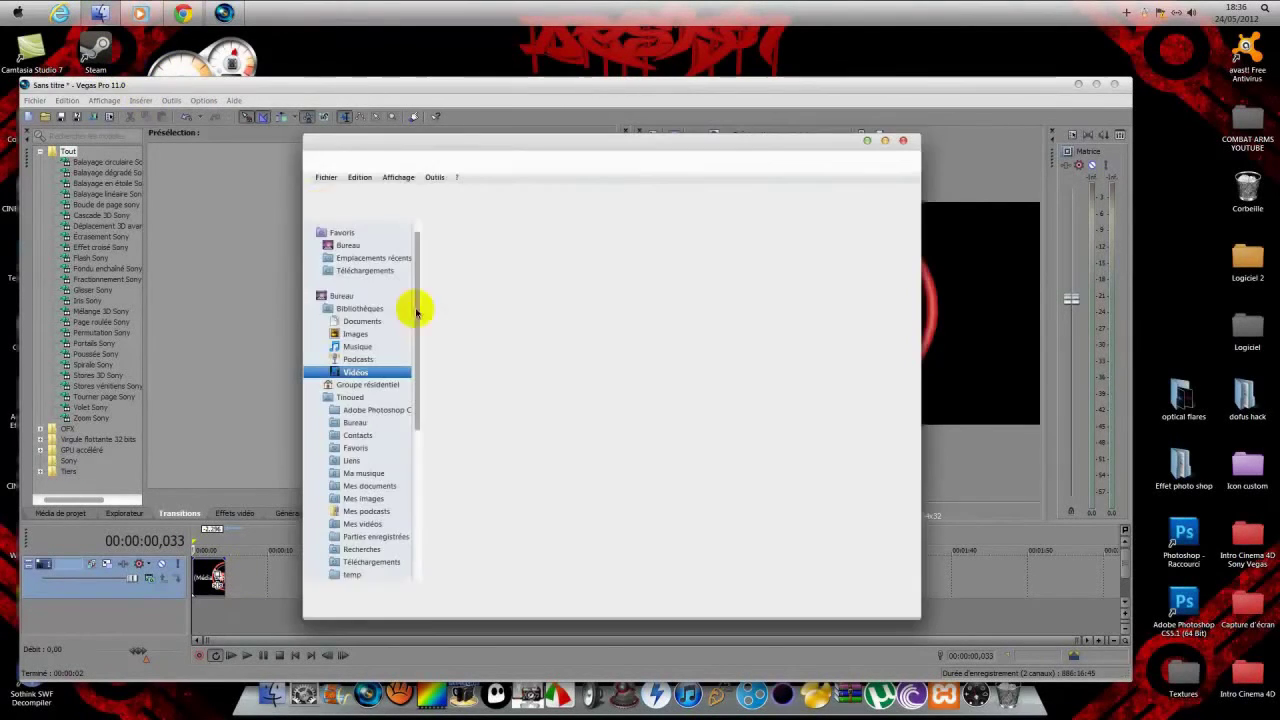
mouse_move(527, 420)
mouse_down()
mouse_move(200, 618)
mouse_move(190, 600)
mouse_up()
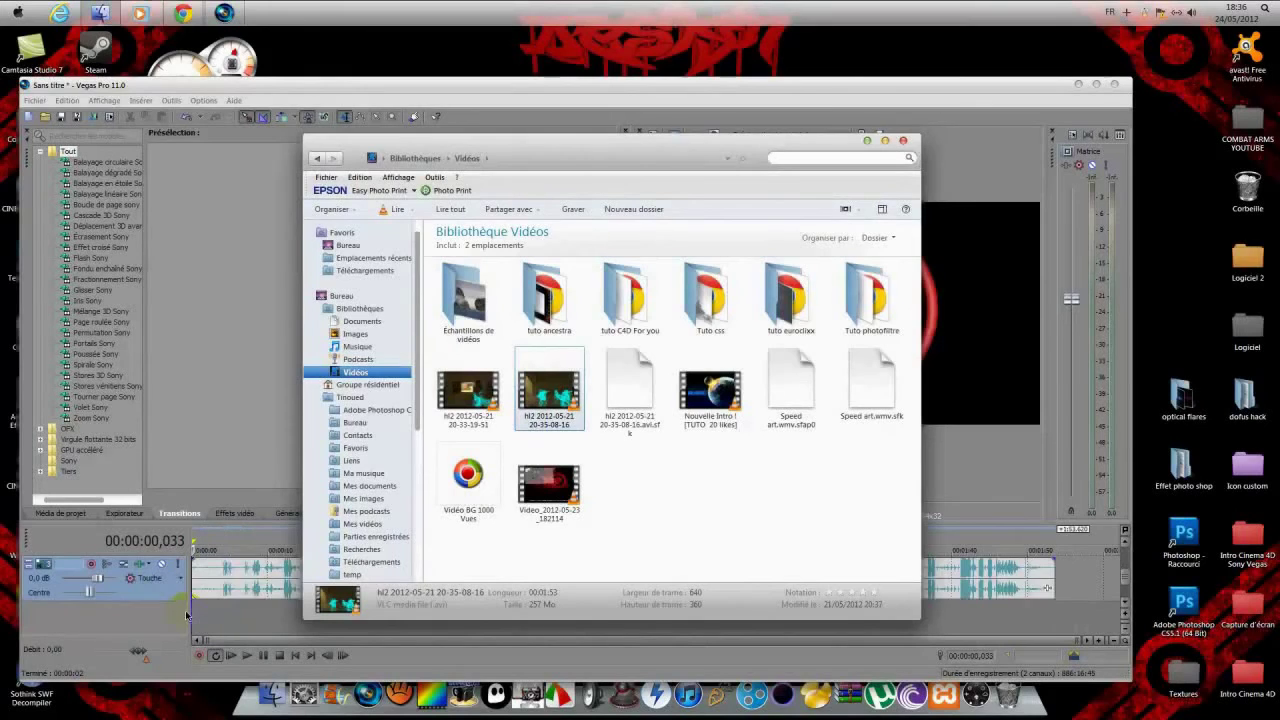
click(868, 142)
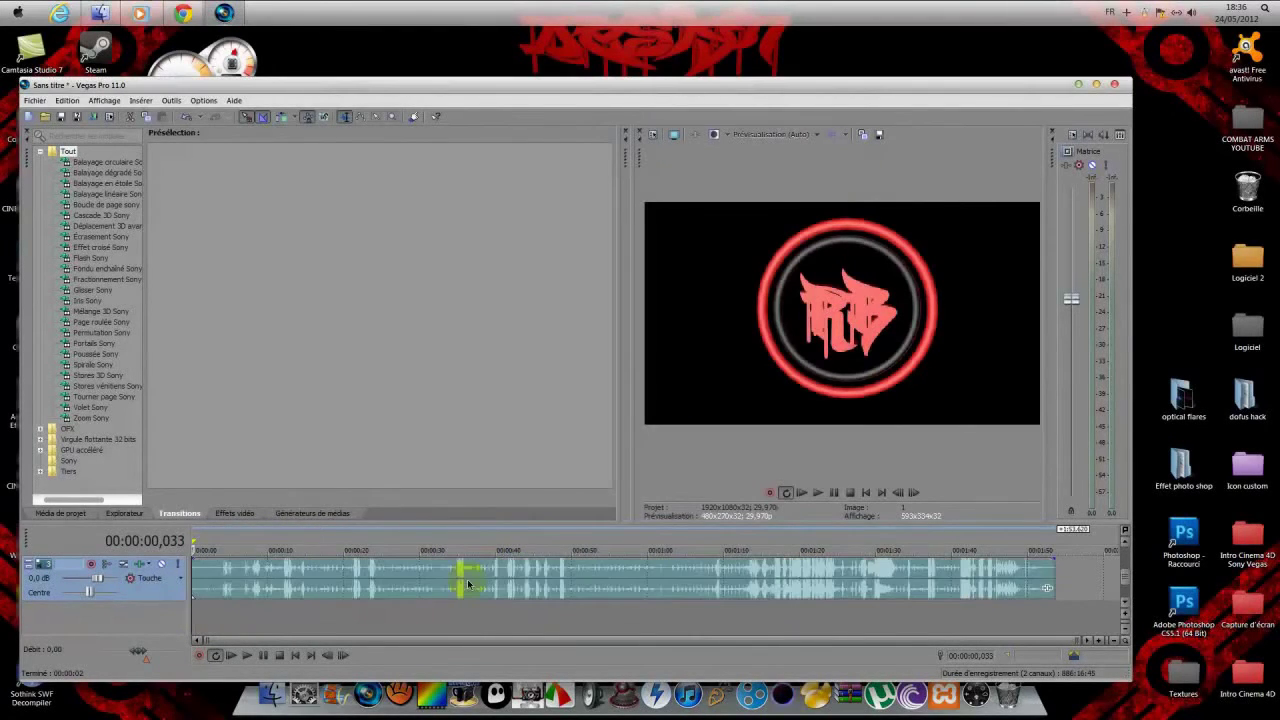
click(465, 636)
scroll(466, 609, up, 3)
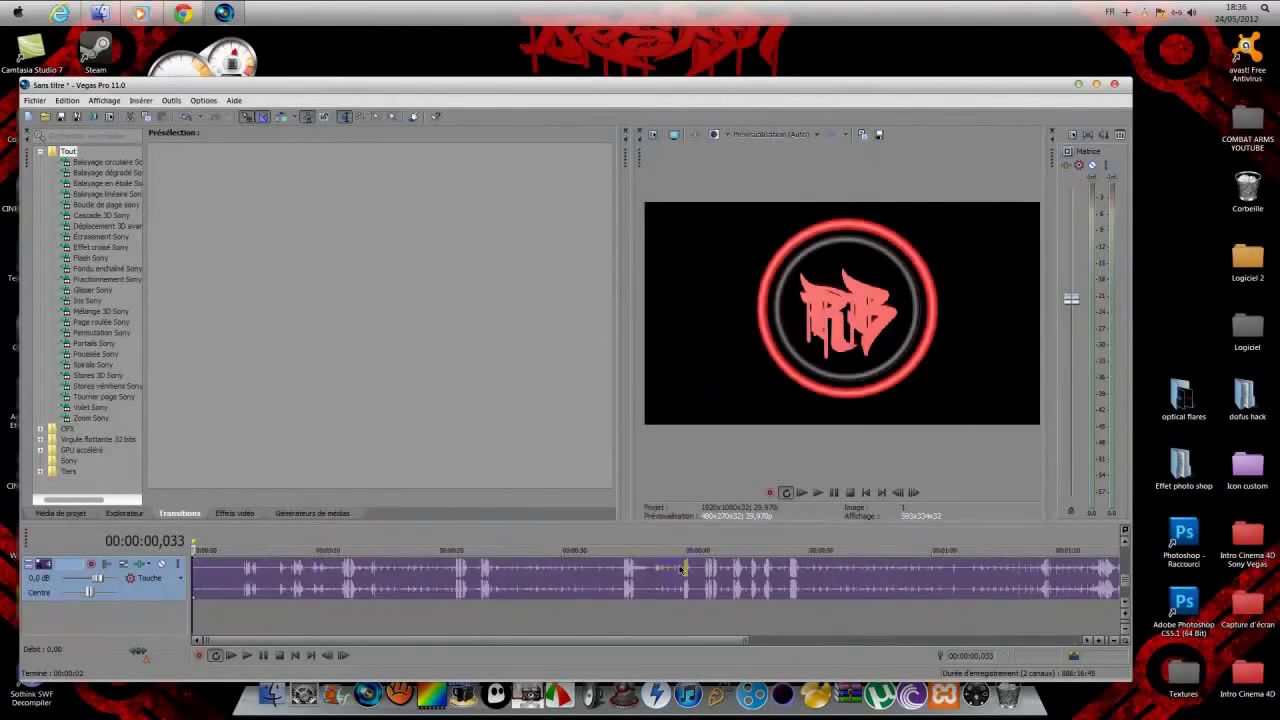
scroll(1100, 570, down, 2)
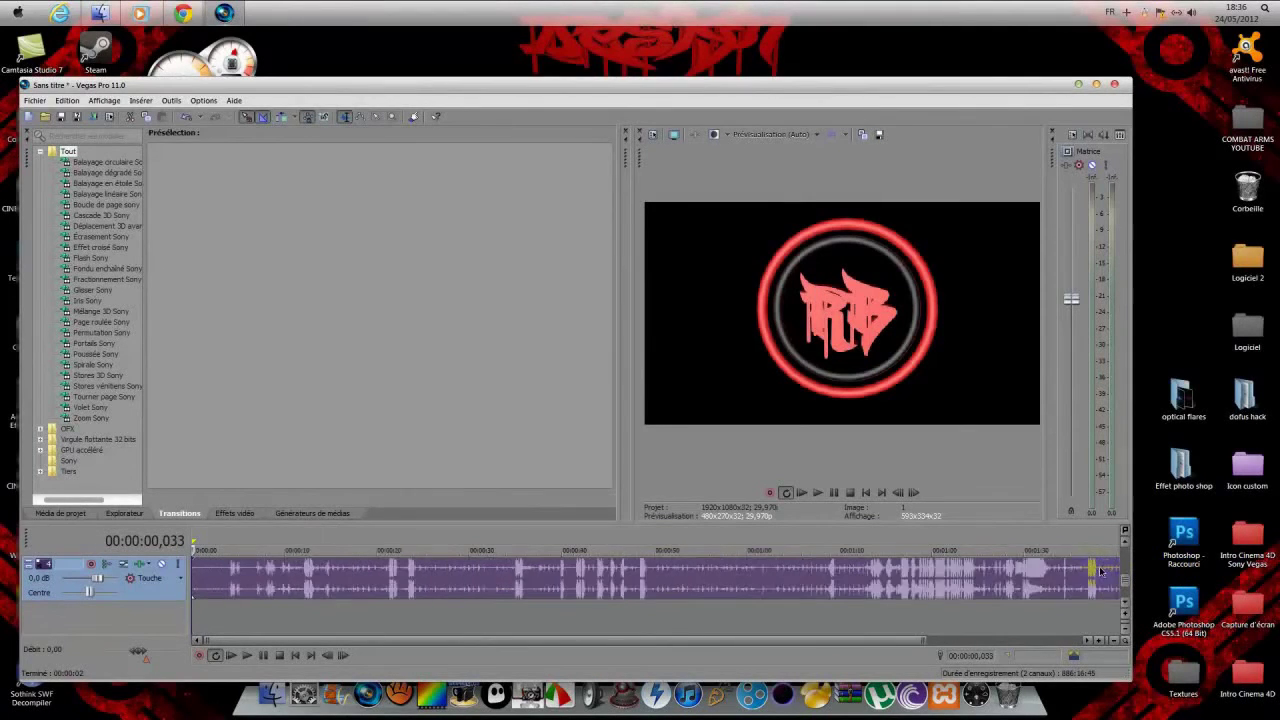
scroll(1100, 571, down, 2)
mouse_move(1122, 582)
mouse_down()
mouse_move(1123, 560)
mouse_move(1121, 573)
mouse_up()
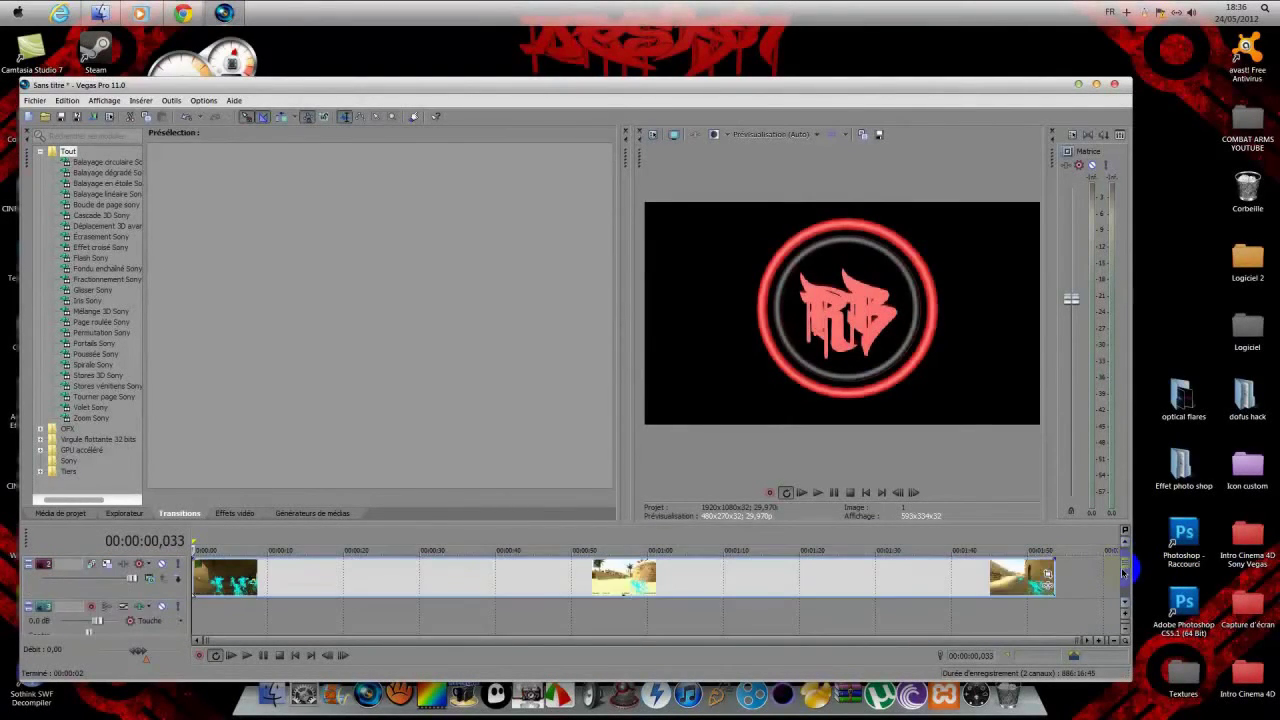
Step: Delete the empty extra track and stretch the logo event across the gameplay's full length
click(141, 591)
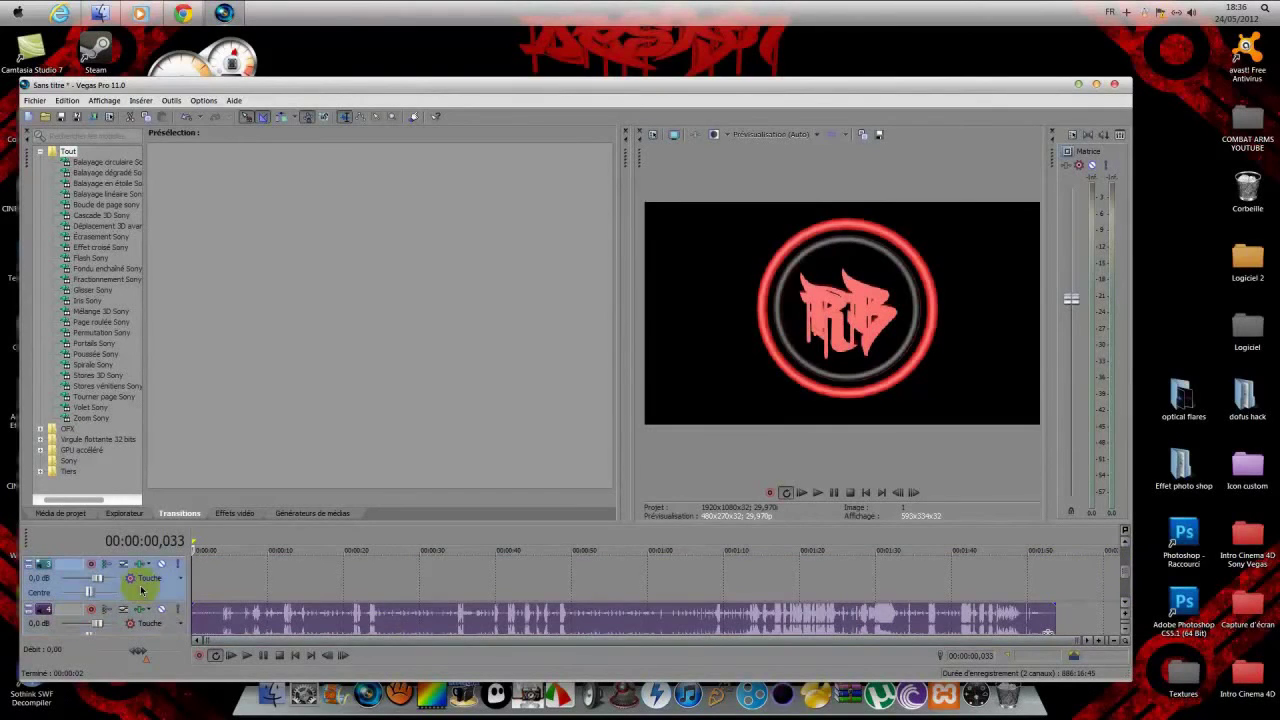
key(Delete)
scroll(270, 588, up, 3)
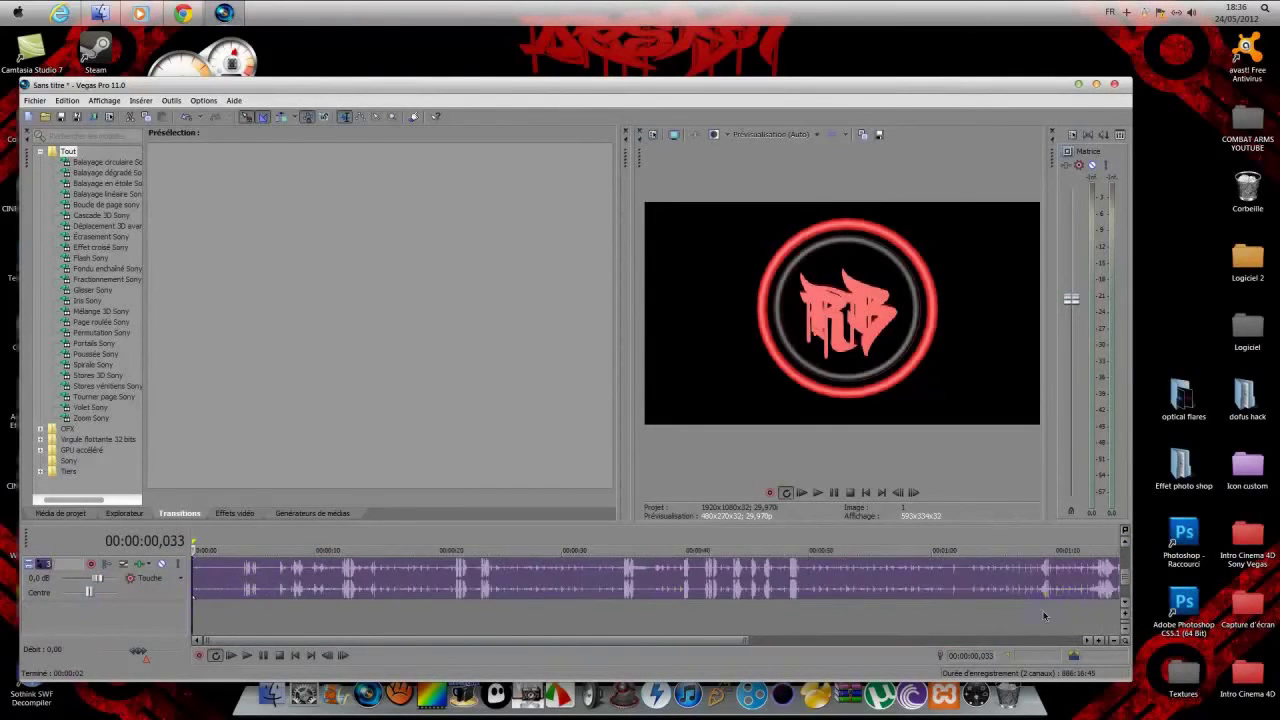
scroll(1043, 615, down, 2)
drag(1124, 575, 1128, 565)
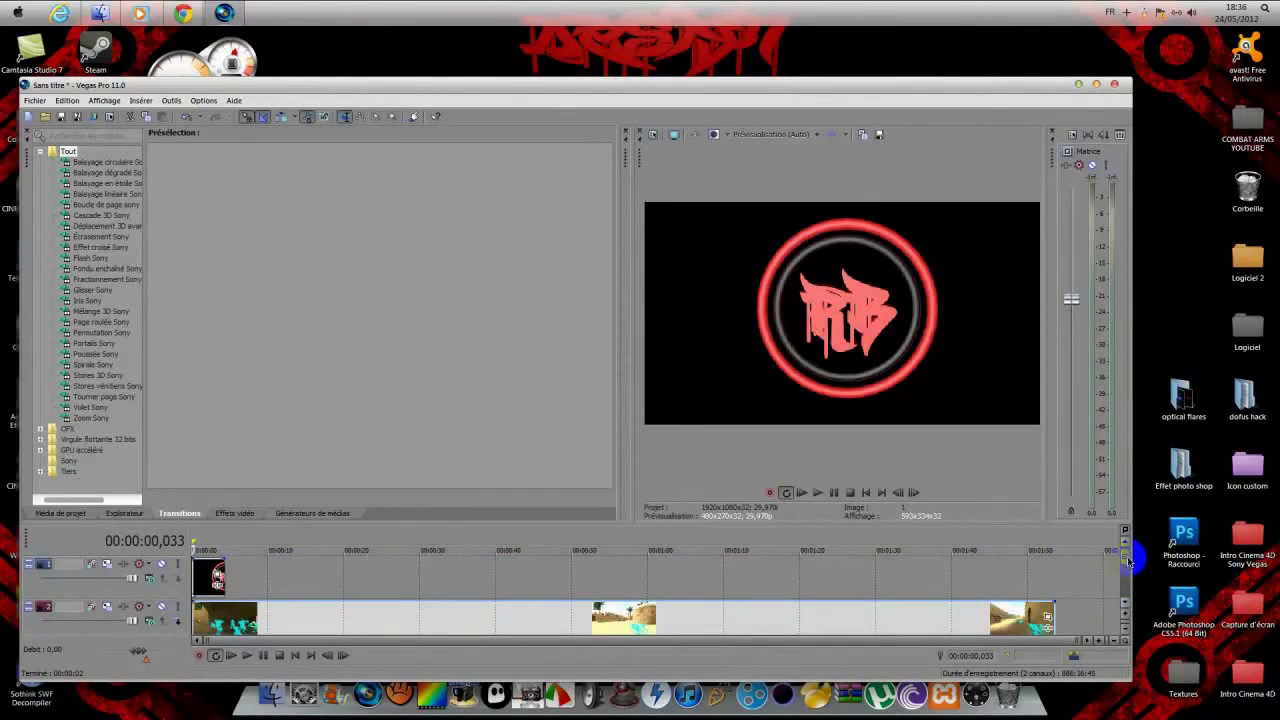
drag(225, 577, 1050, 580)
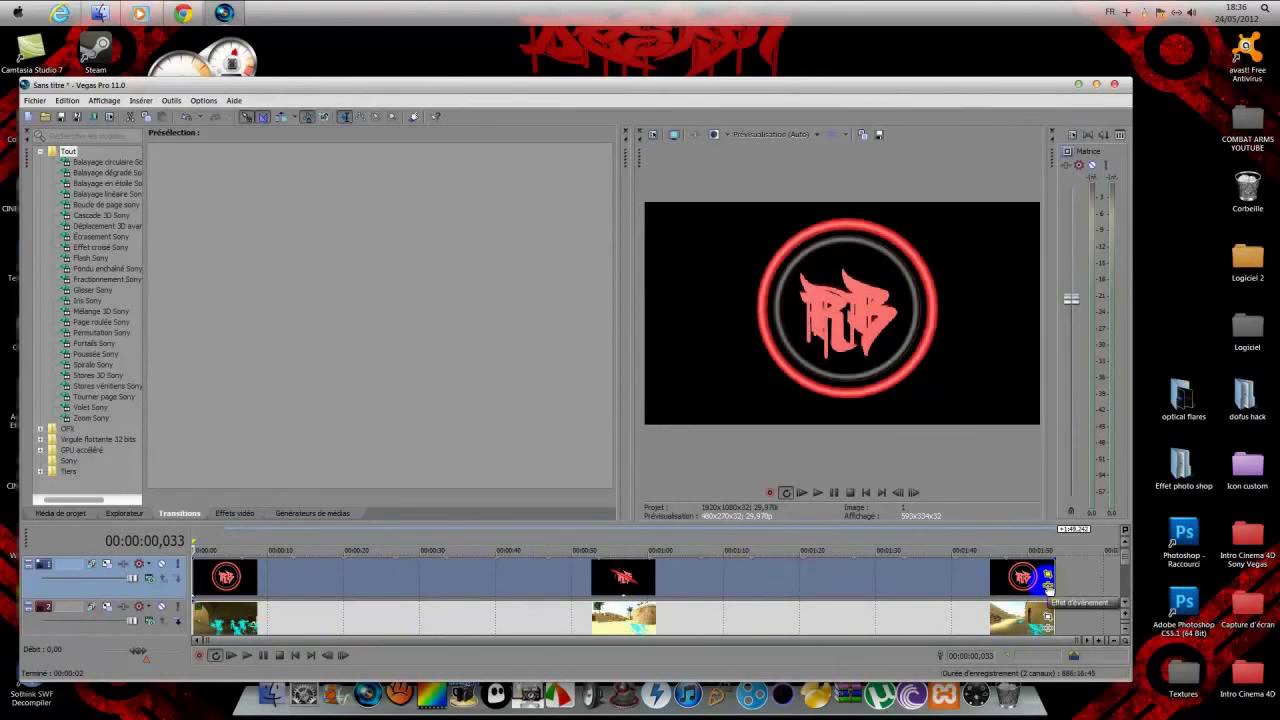
Step: Apply the Sony 'Incrustation en chrominance' chroma key as an Event FX on the logo event
click(1047, 587)
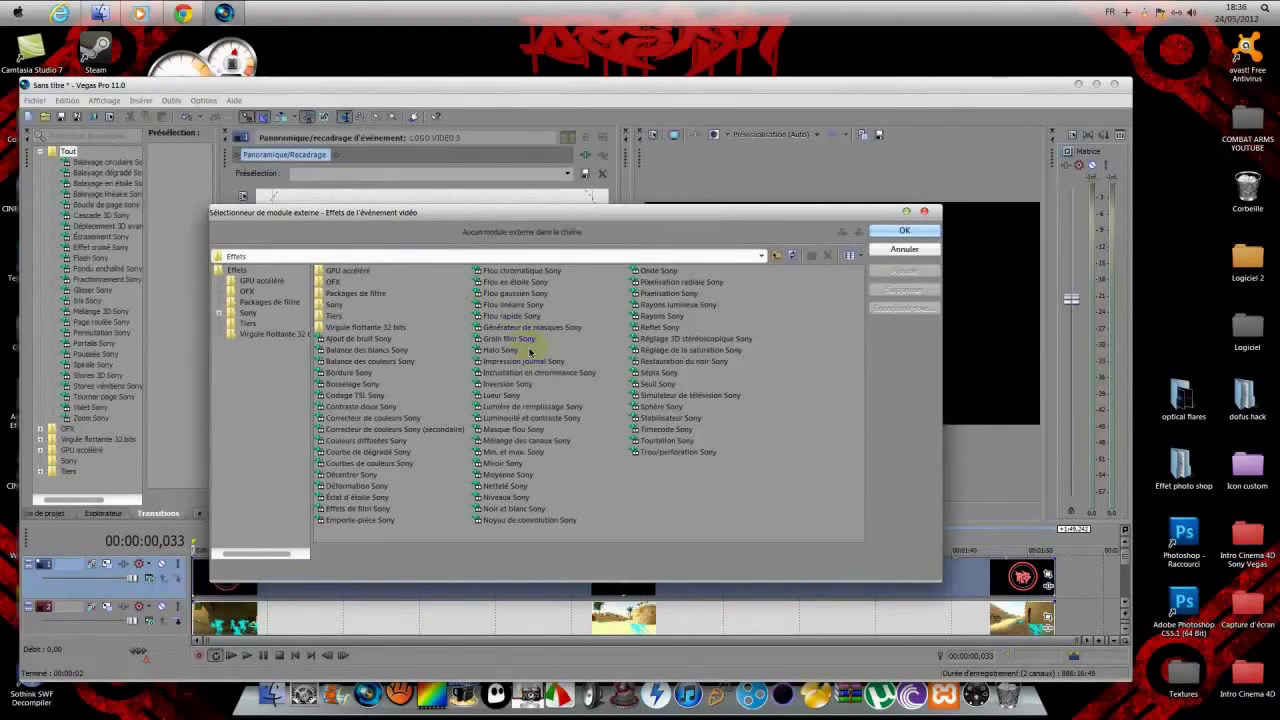
click(571, 329)
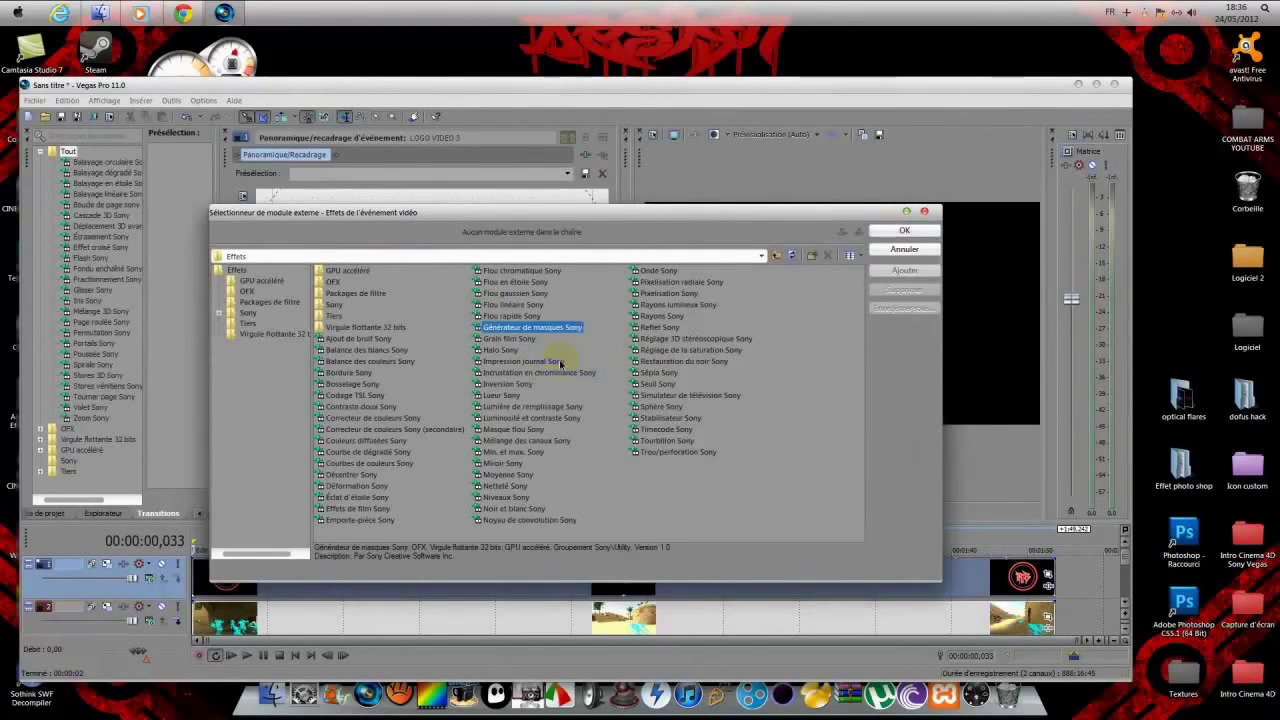
click(517, 375)
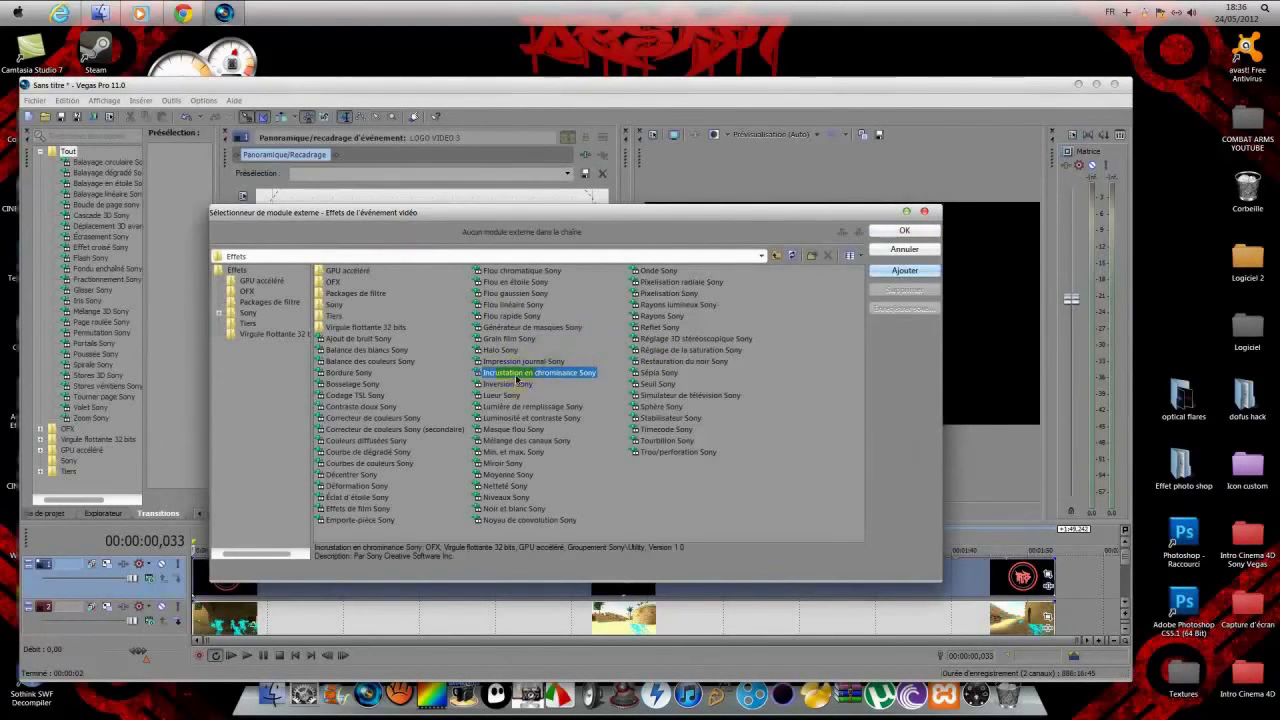
click(904, 230)
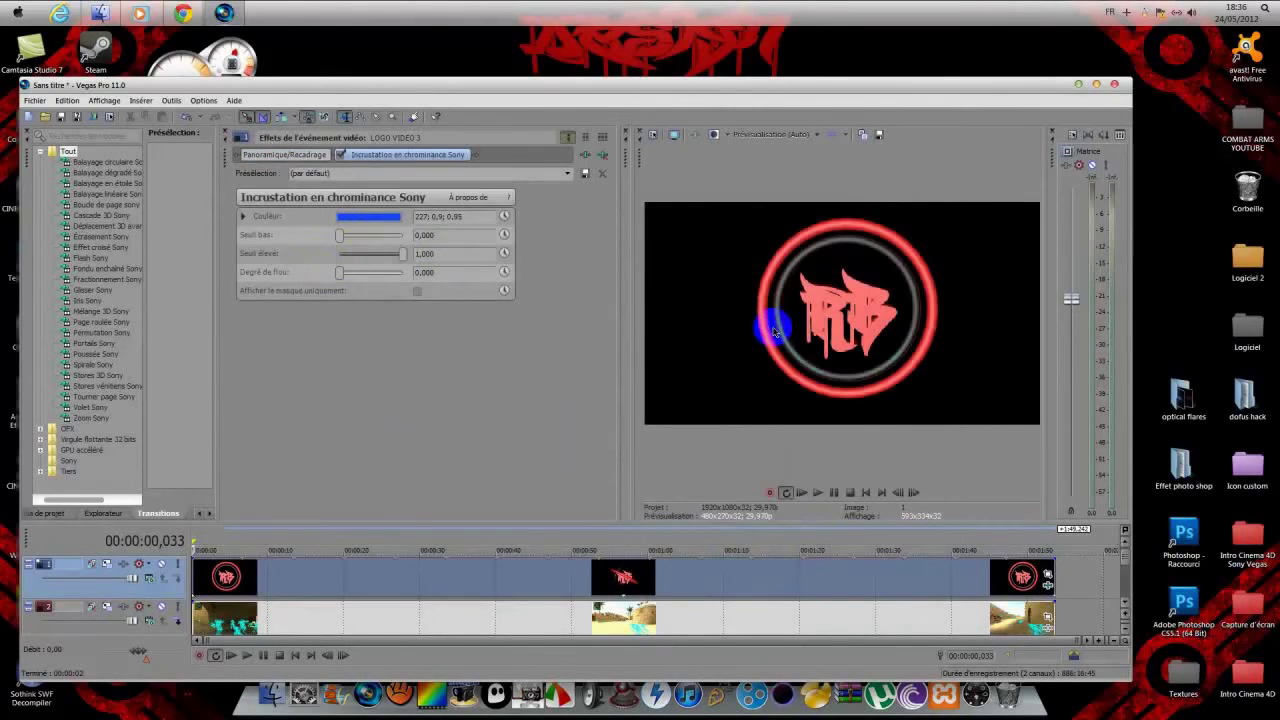
Step: Set the chroma key's Couleur to pure black
click(386, 218)
click(308, 342)
drag(308, 342, 270, 382)
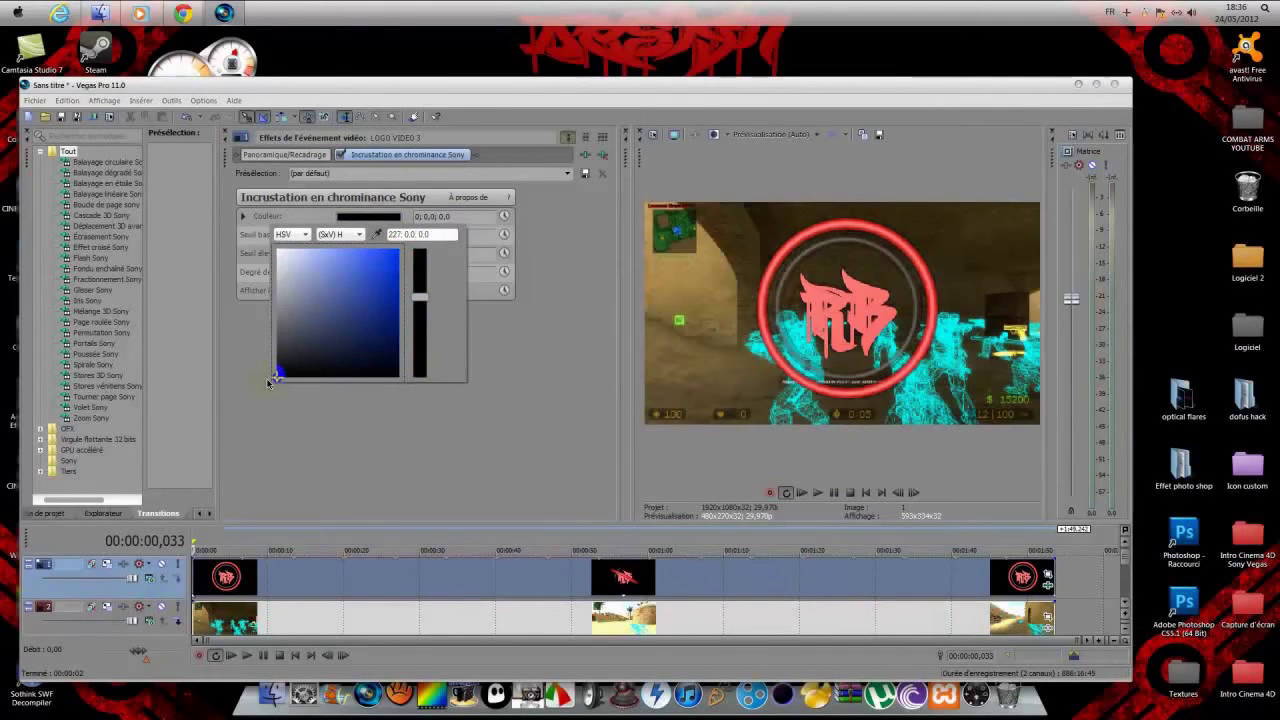
click(285, 410)
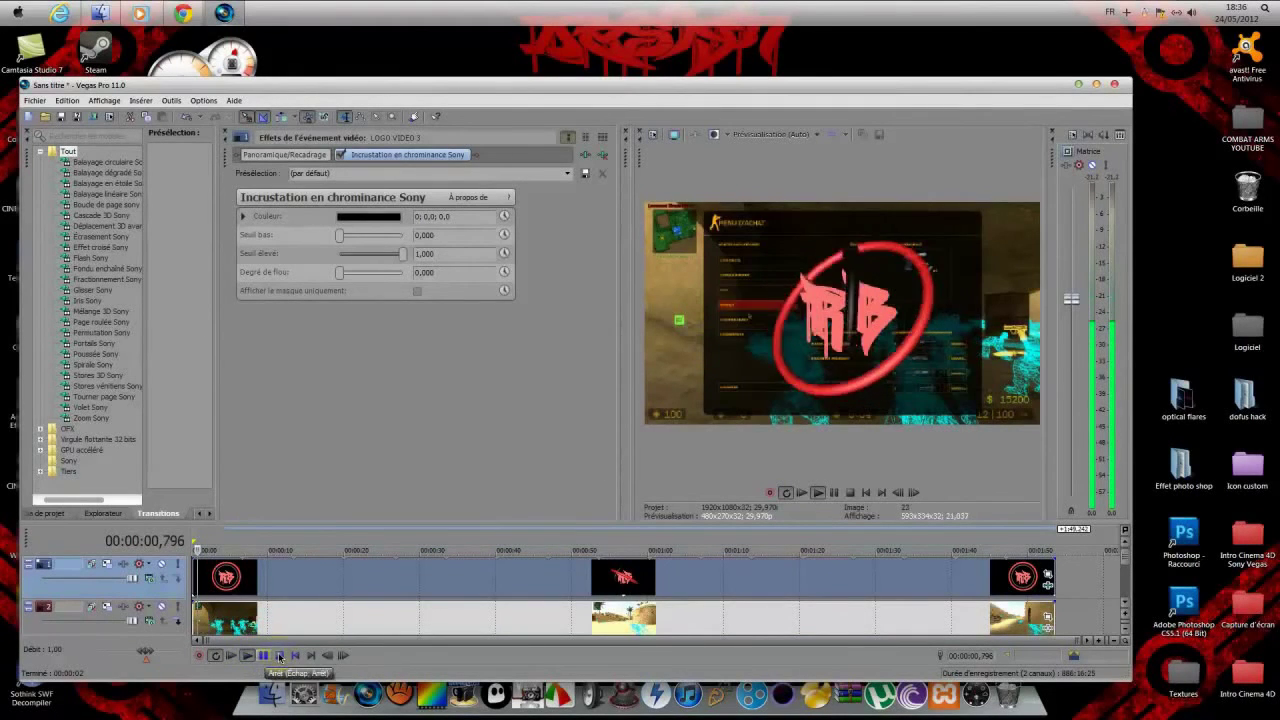
Step: Stop the preview and raise the key's low threshold (Seuil bas) to 0.450
click(279, 655)
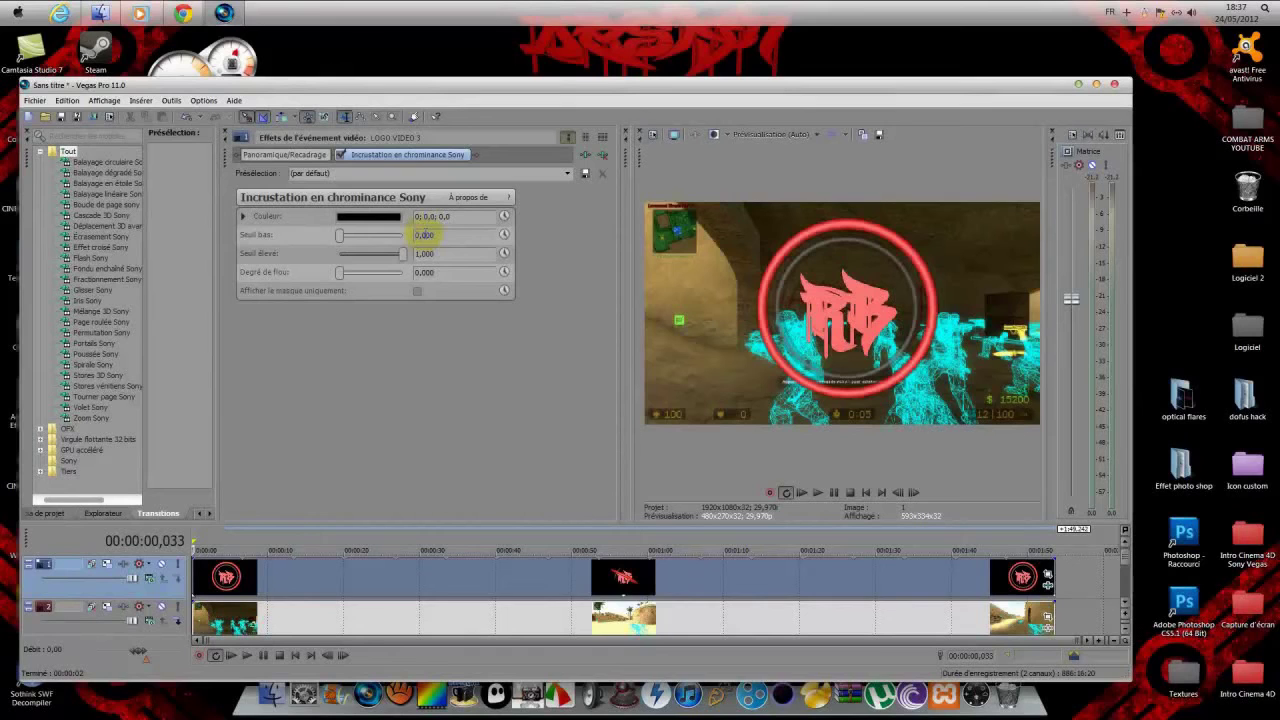
text(0,330)
click(452, 251)
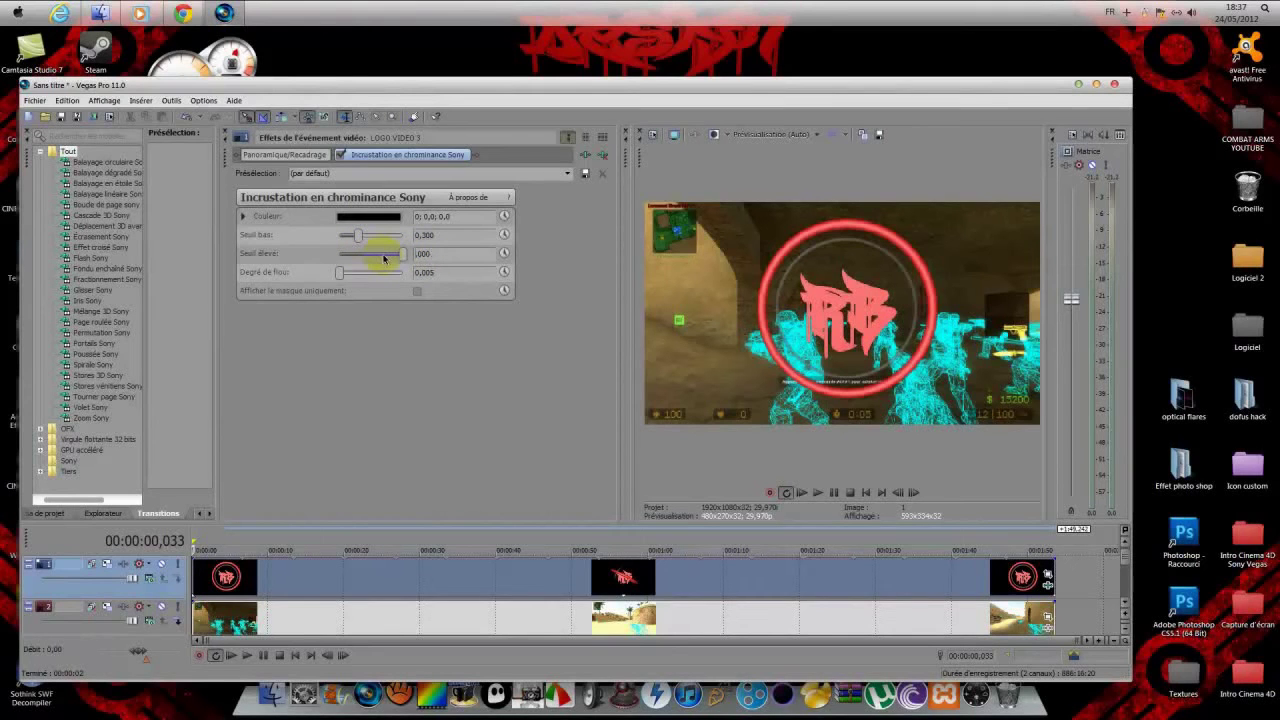
drag(424, 235, 422, 235)
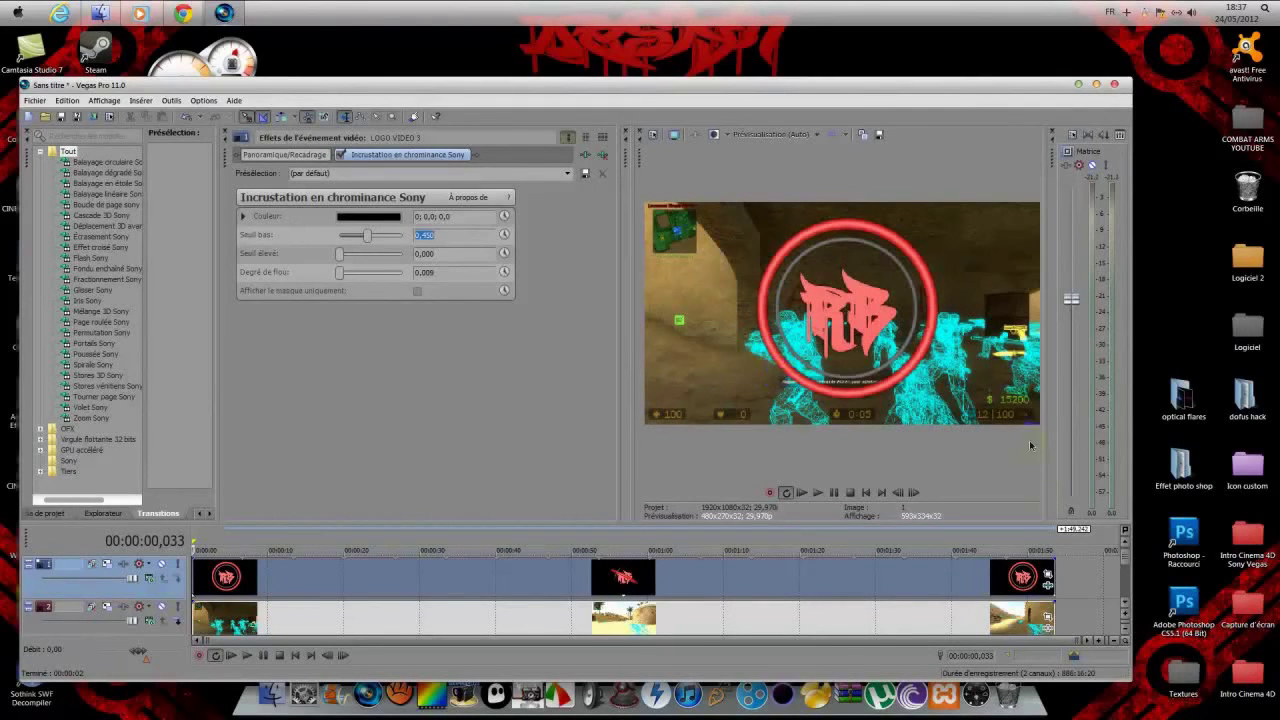
Step: With Event Pan/Crop, shrink the RB logo and move it into the top-right corner
click(1048, 577)
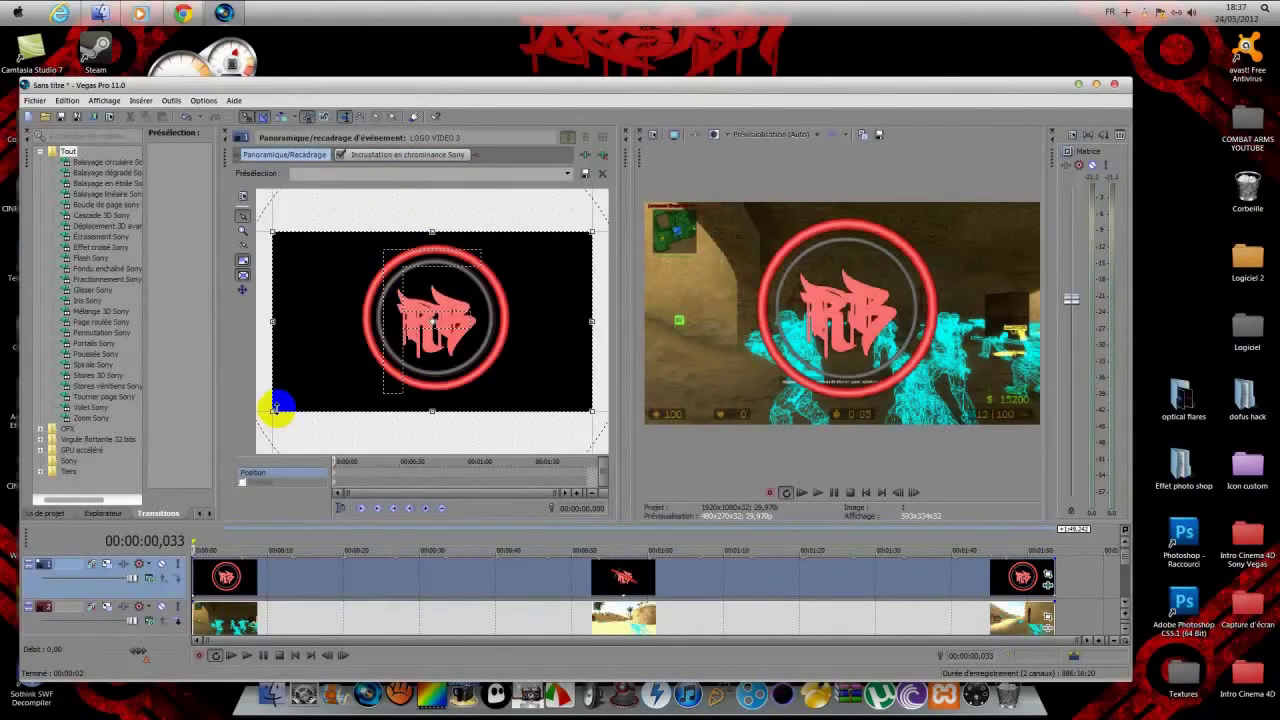
drag(272, 410, 256, 447)
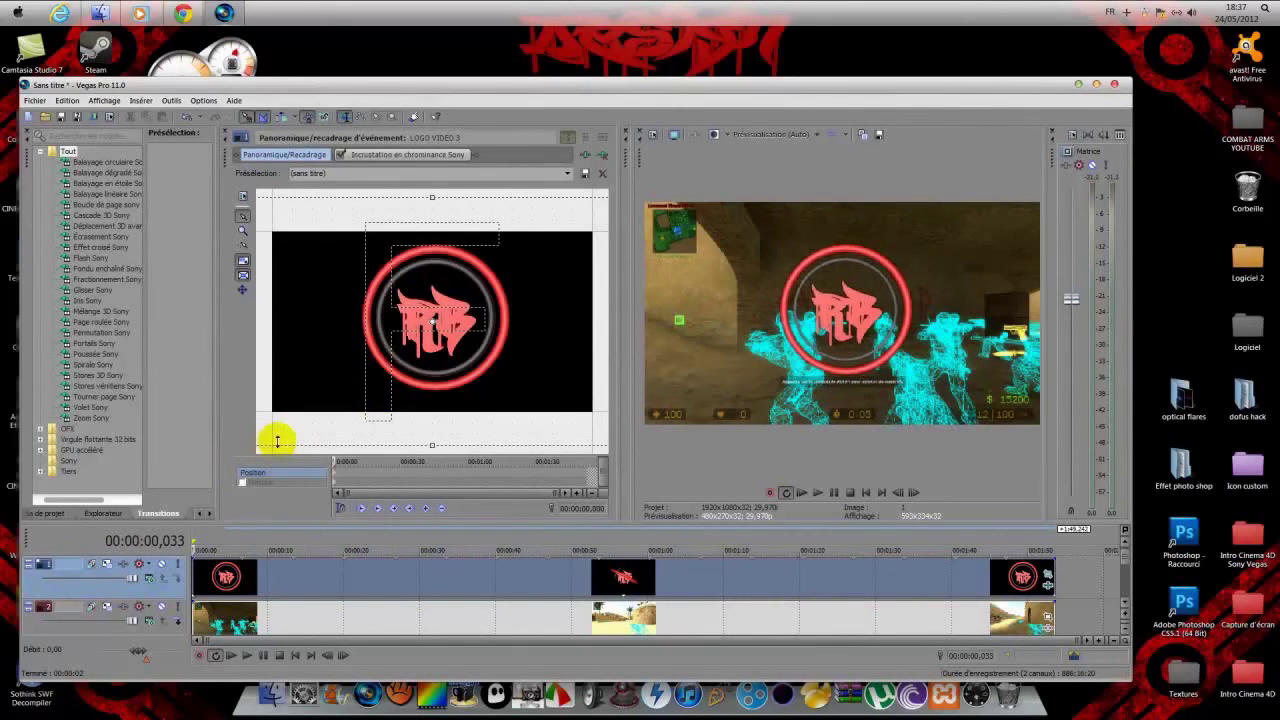
mouse_move(412, 325)
mouse_down()
mouse_move(417, 173)
mouse_move(457, 5)
mouse_up()
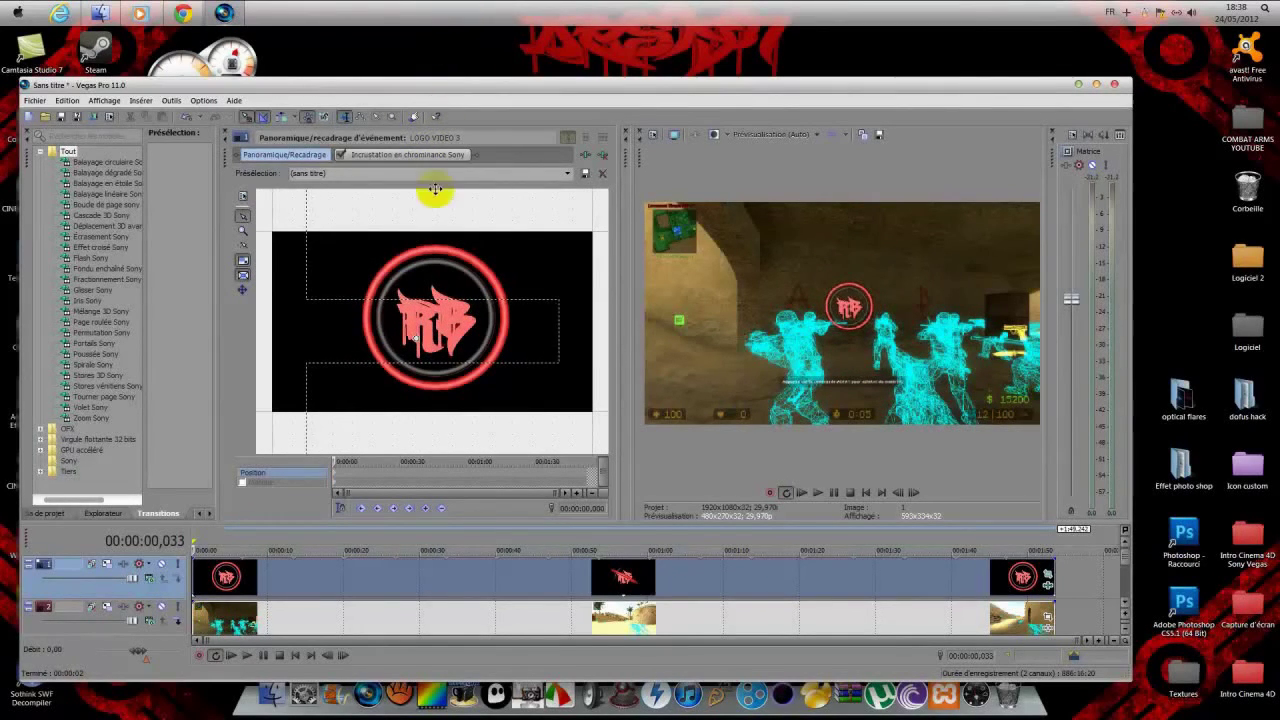
drag(460, 266, 436, 328)
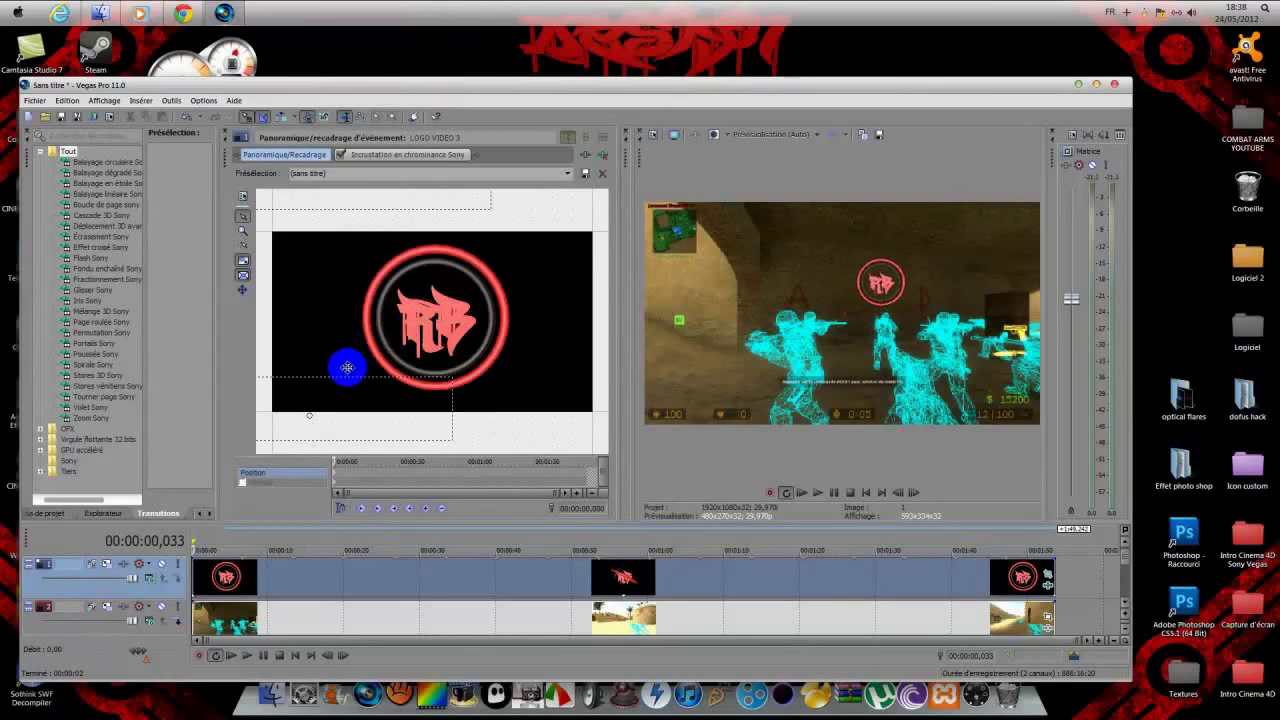
mouse_move(506, 298)
mouse_down()
mouse_move(395, 343)
mouse_move(483, 297)
mouse_move(445, 322)
mouse_move(286, 363)
mouse_move(354, 323)
mouse_move(336, 334)
mouse_move(320, 324)
mouse_up()
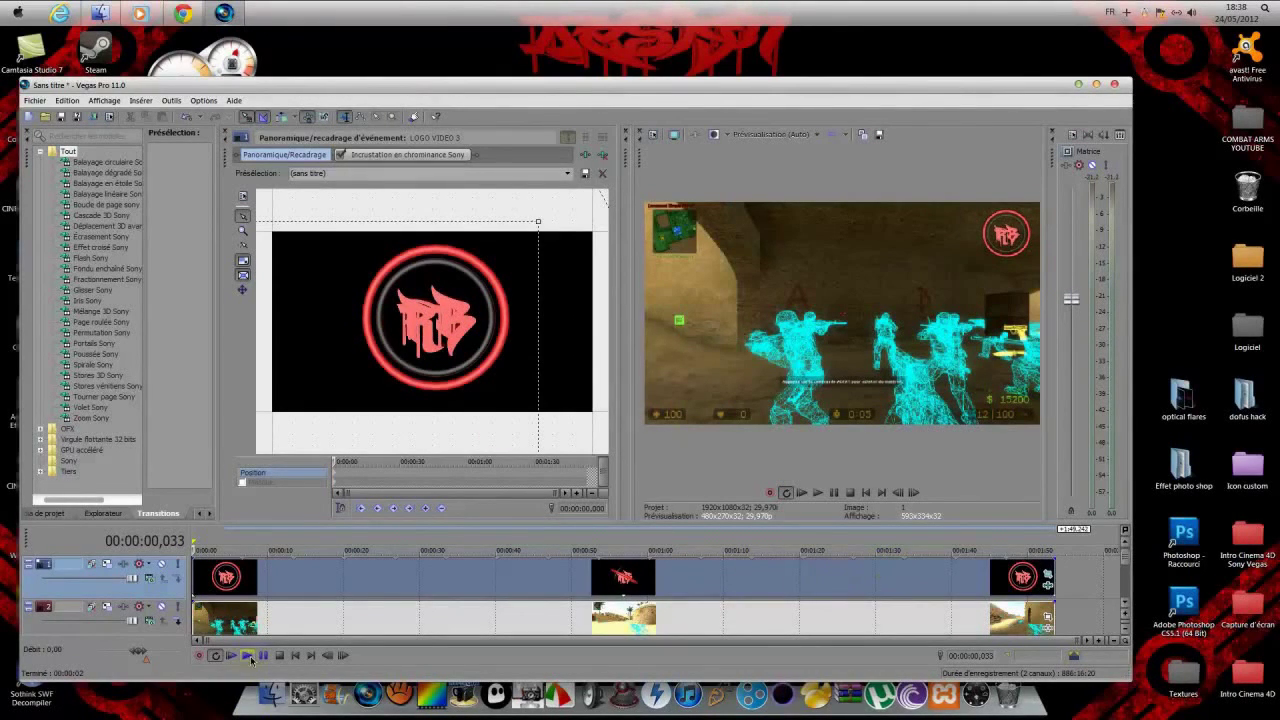
Step: Check the system volume, then play back the composite with the corner RB logo
click(1195, 17)
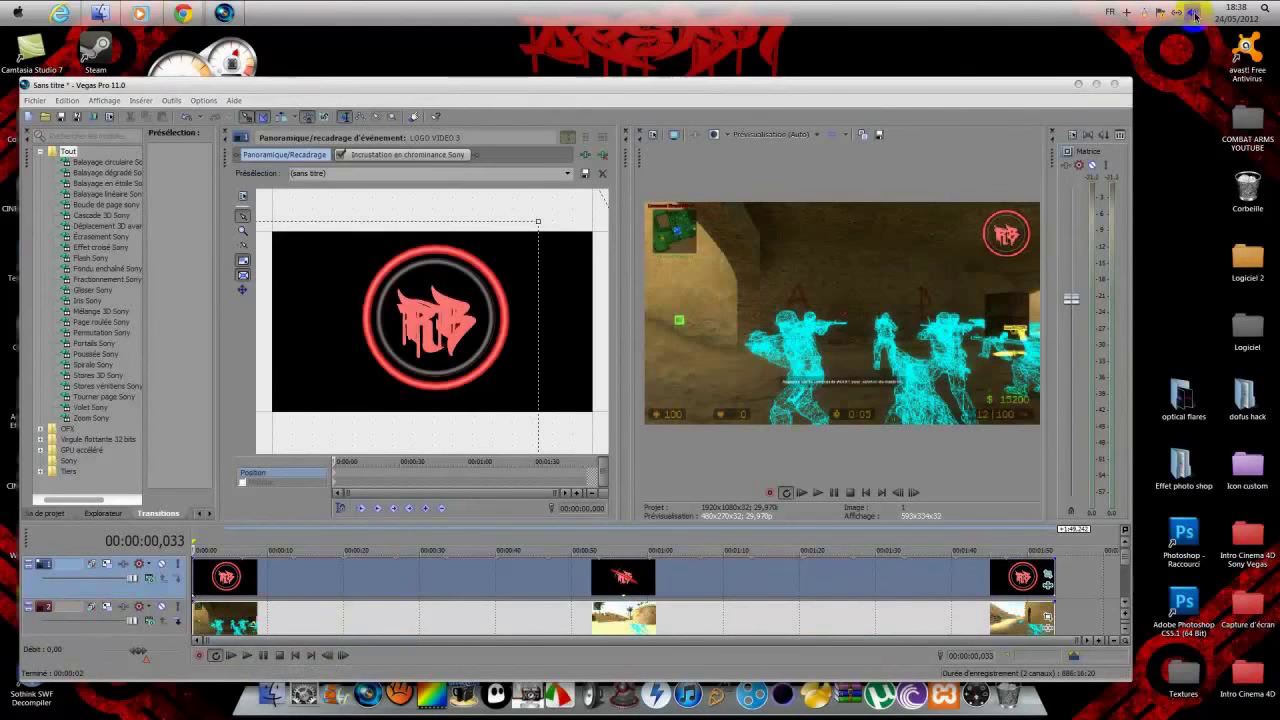
click(1195, 17)
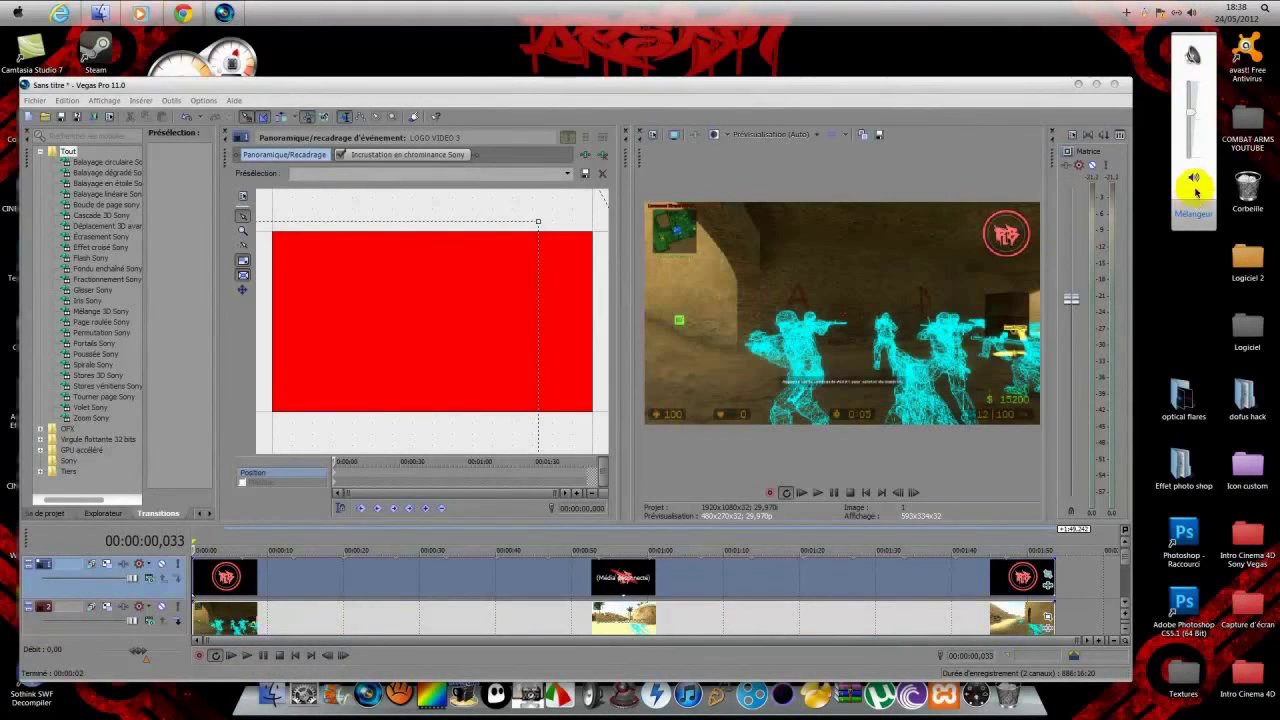
click(900, 172)
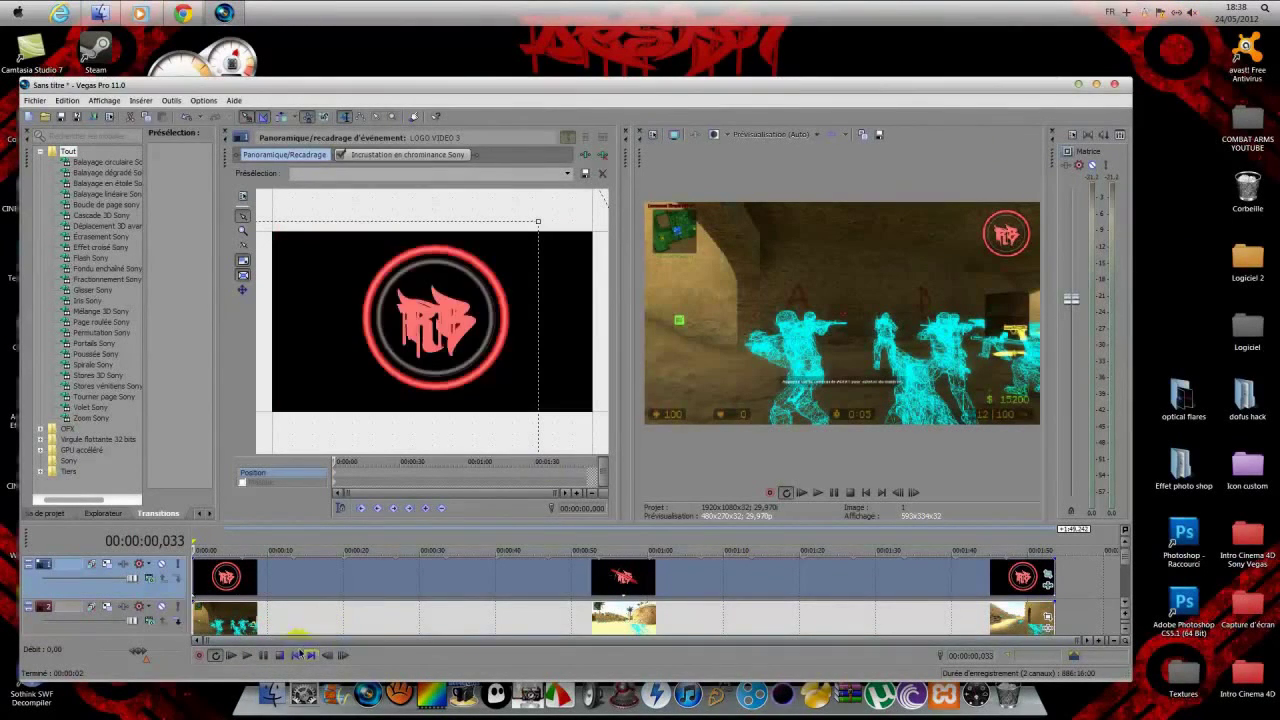
click(246, 656)
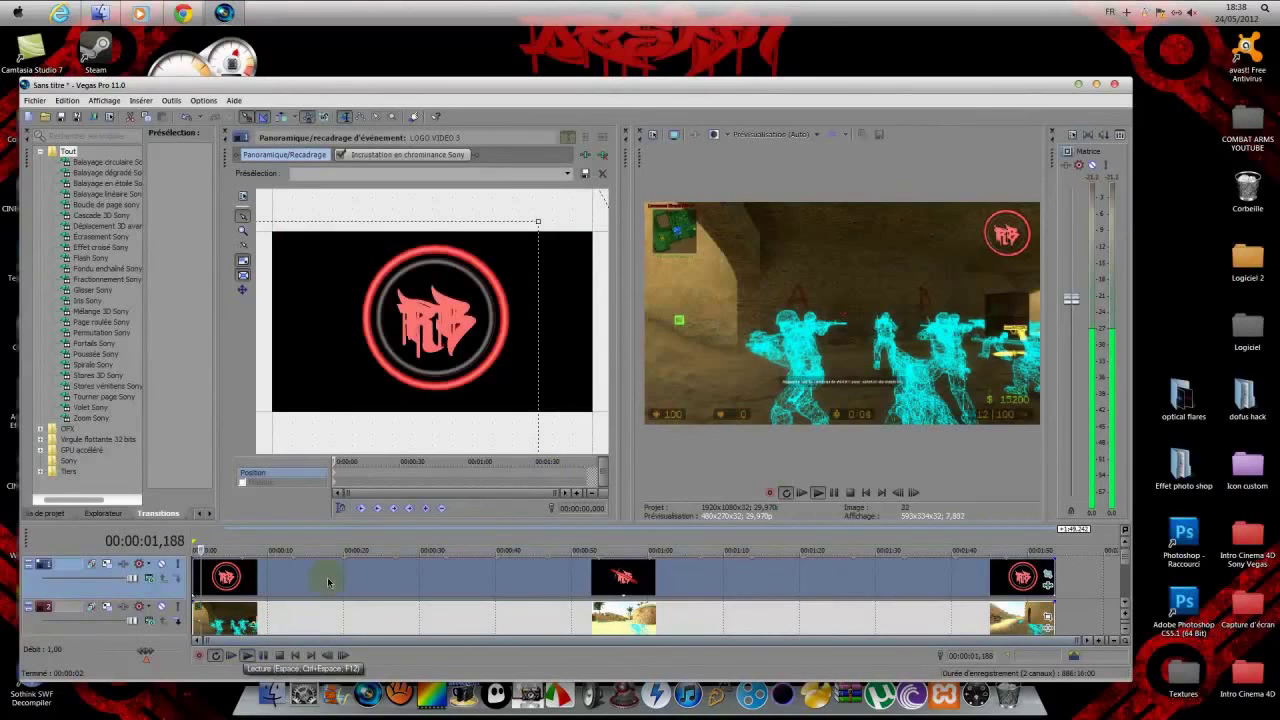